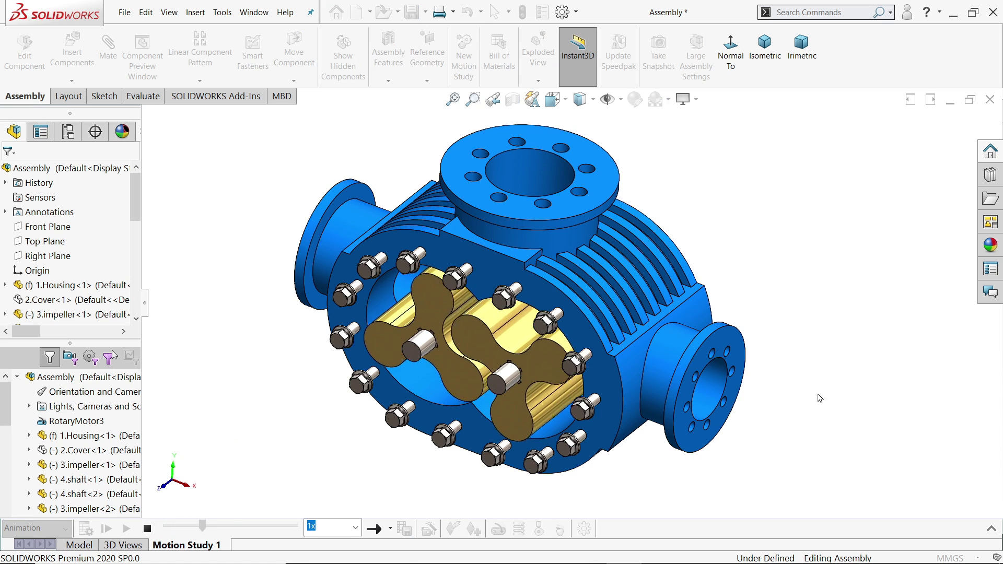
middle_click_drag(819, 395, 641, 404)
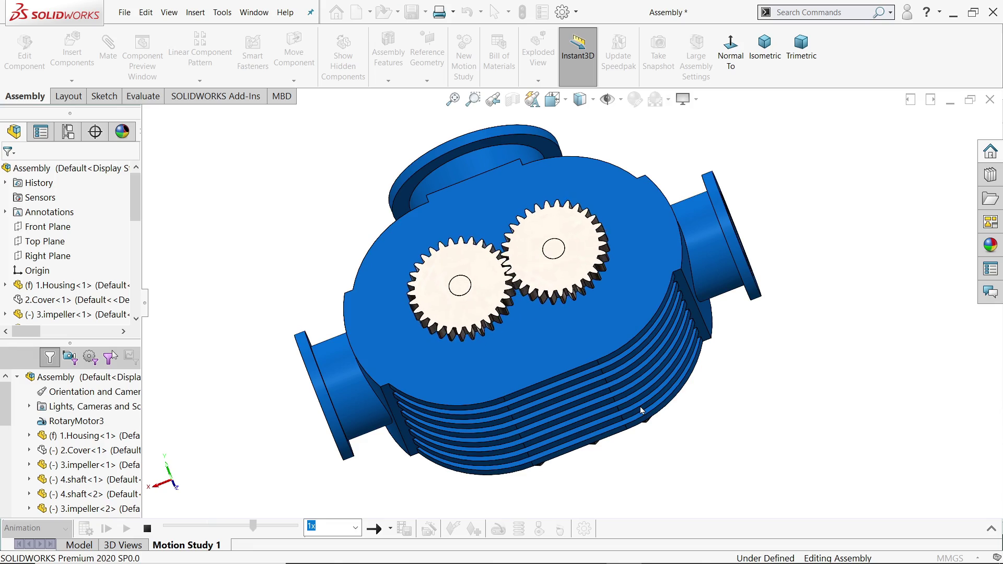
middle_click_drag(640, 407, 811, 376)
scroll(812, 376, "up", 4)
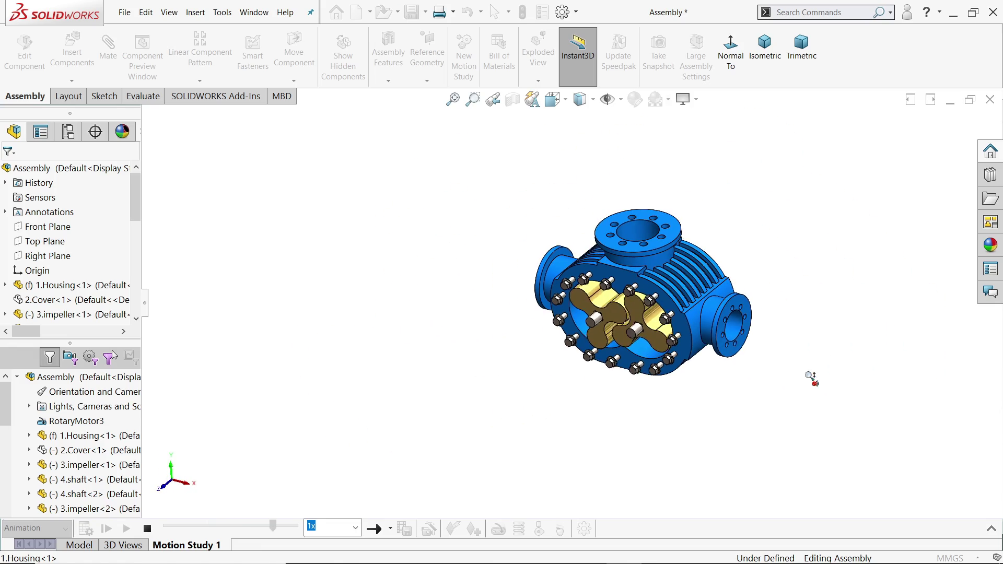
scroll(716, 297, "down", 4)
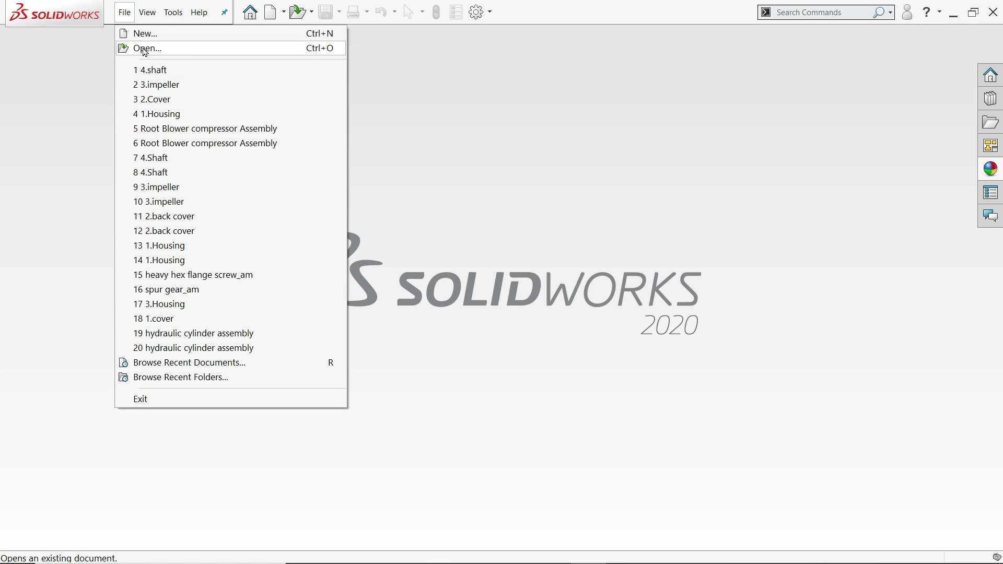
- Create a new assembly document and open 1.Housing as its first component
left_click(140, 33)
left_click(376, 261)
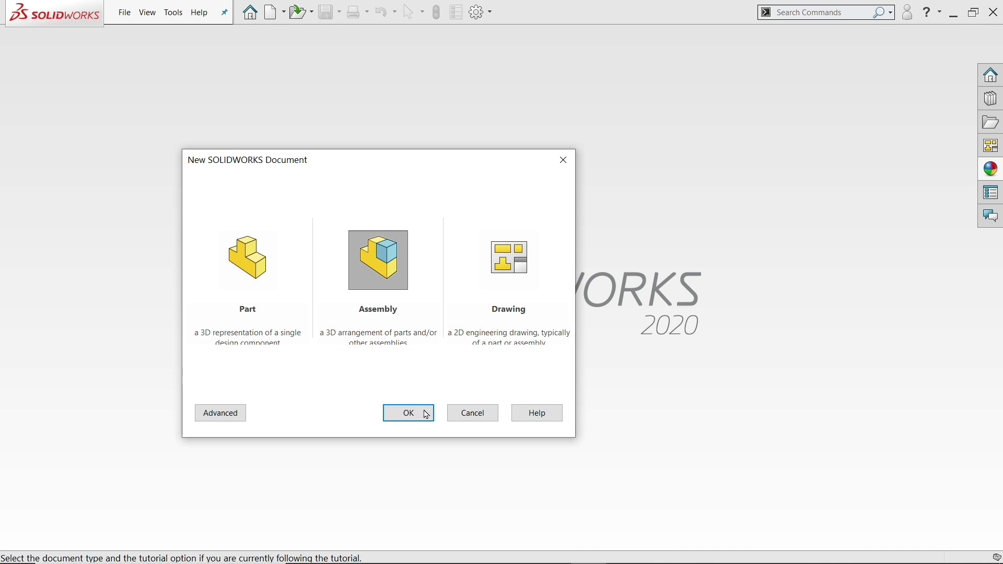
left_click(424, 414)
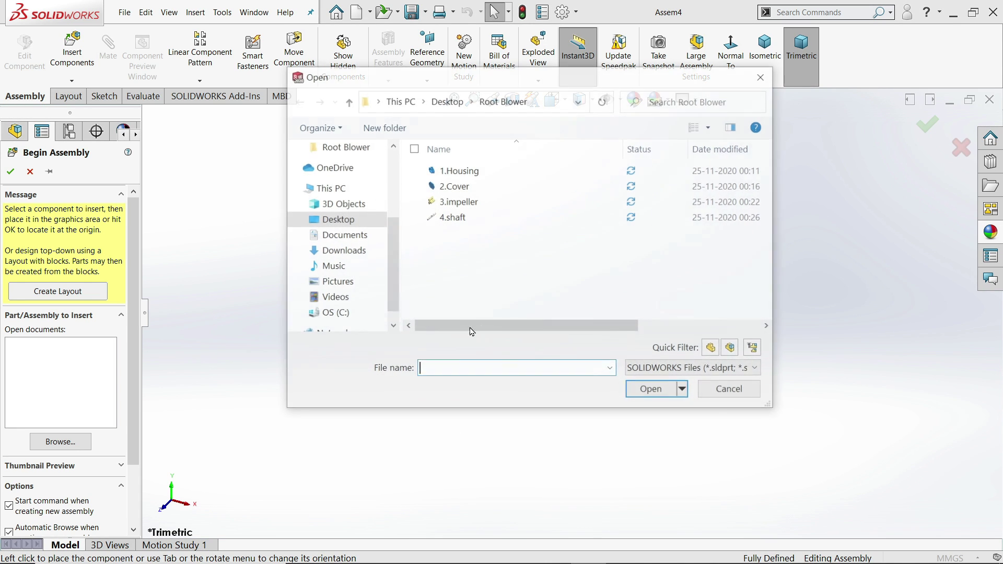
left_click(467, 177)
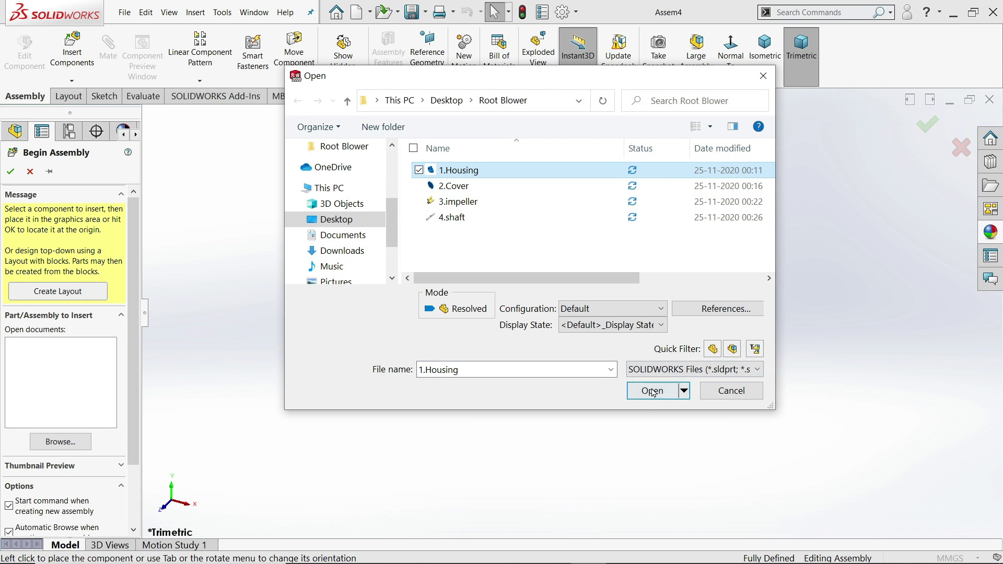
left_click(653, 391)
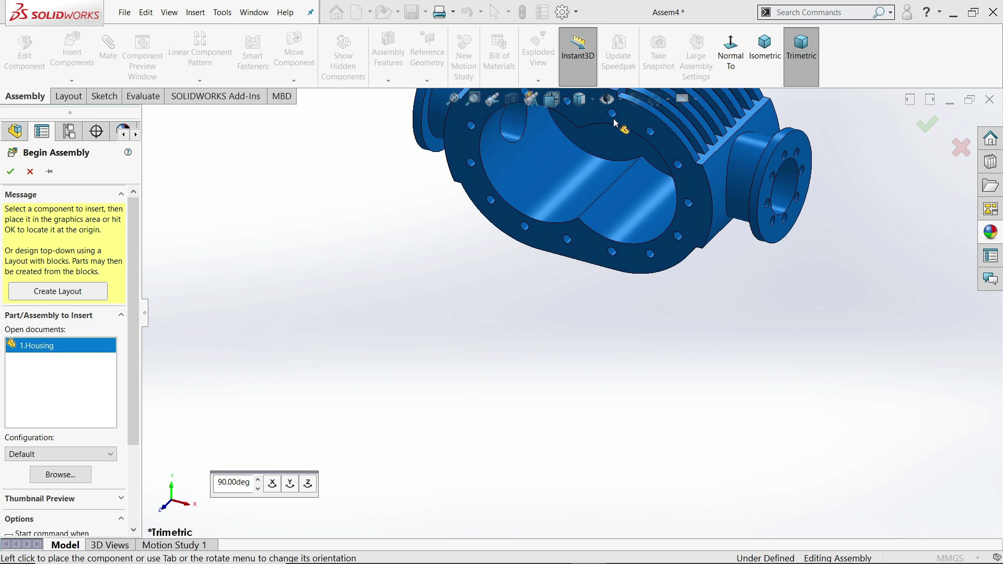
- Turn on the display of coordinate systems and origins, and place the housing on the assembly origin
left_click(620, 99)
left_click(620, 100)
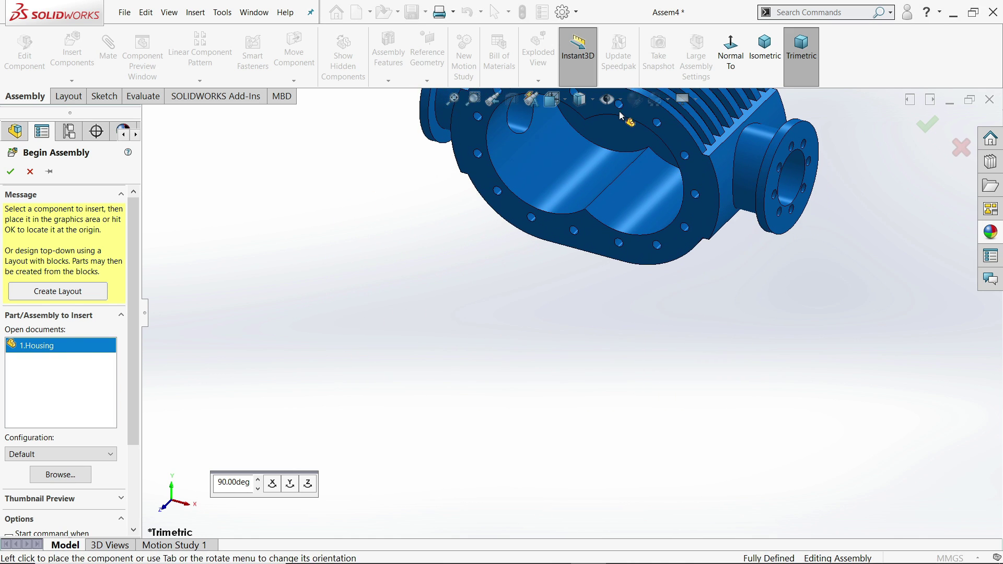
left_click(619, 100)
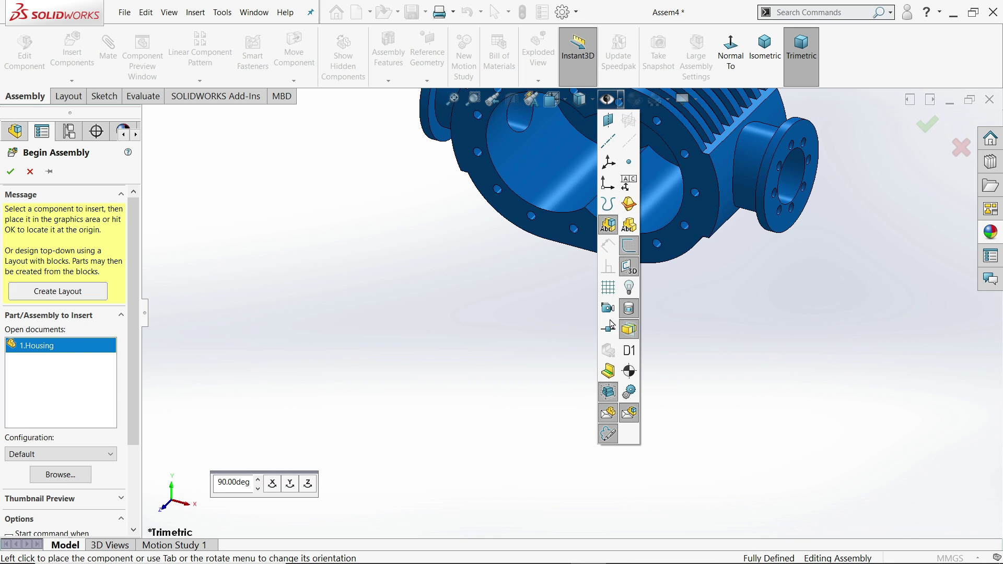
left_click(607, 164)
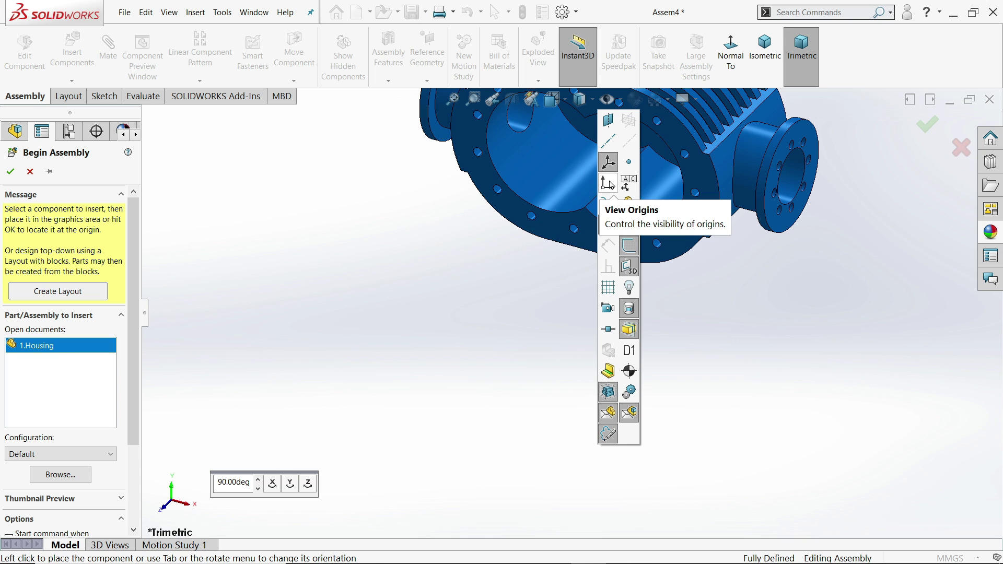
left_click(608, 184)
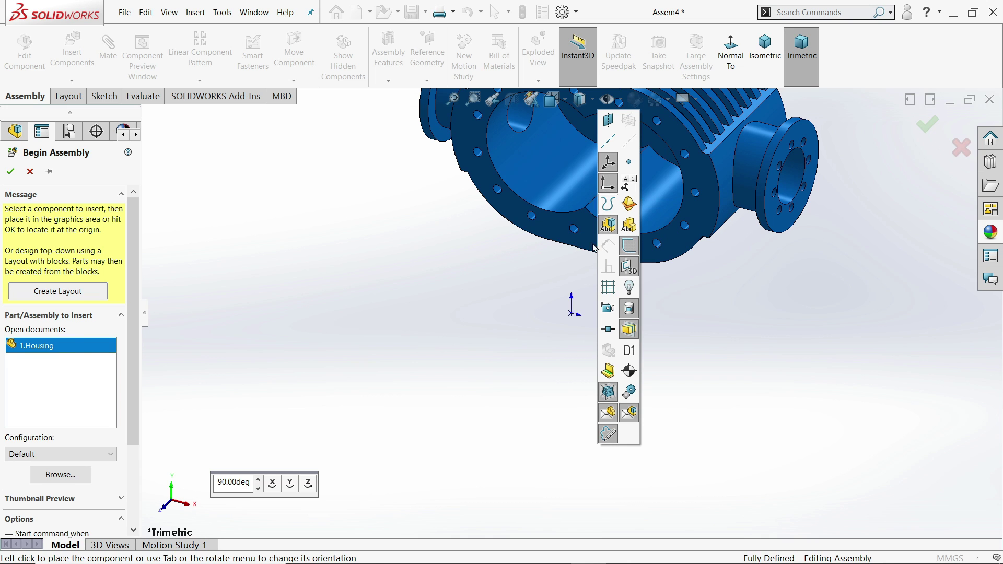
left_click(618, 102)
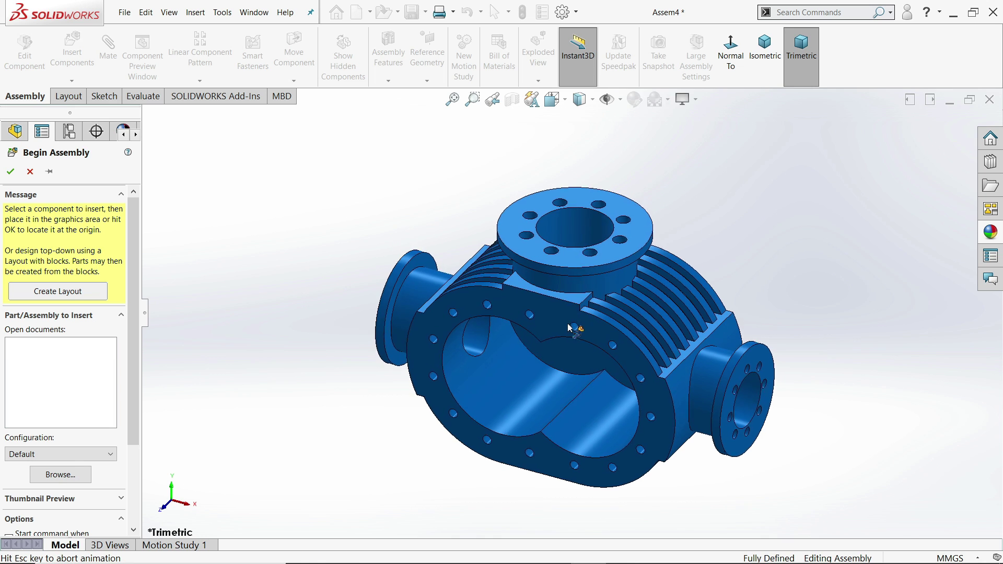
left_click(575, 328)
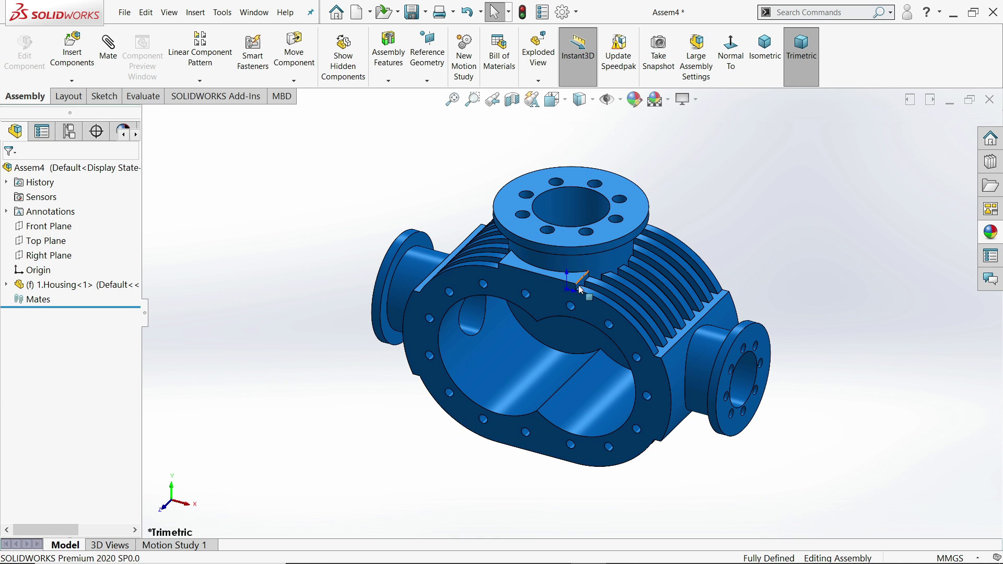
- Hide the coordinate systems and origins, and apply the Plain White scene to the assembly
left_click(606, 100)
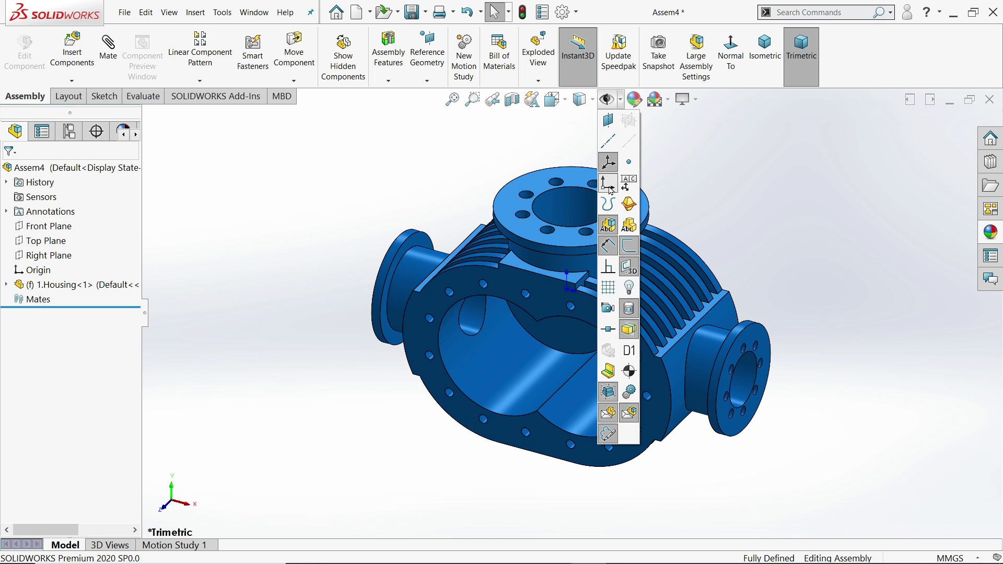
left_click(670, 101)
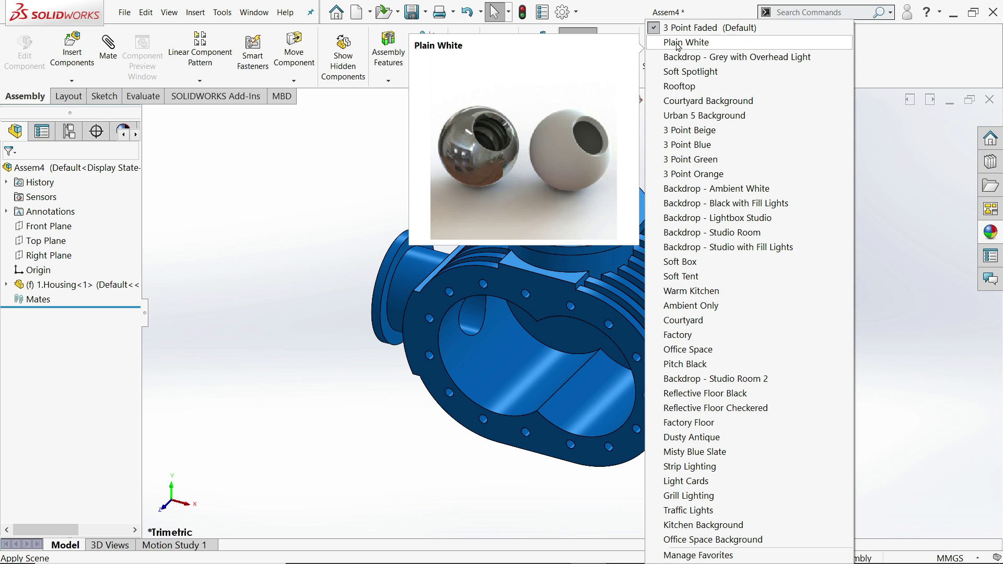
left_click(694, 42)
scroll(647, 342, "up", 2)
scroll(614, 396, "down", 2)
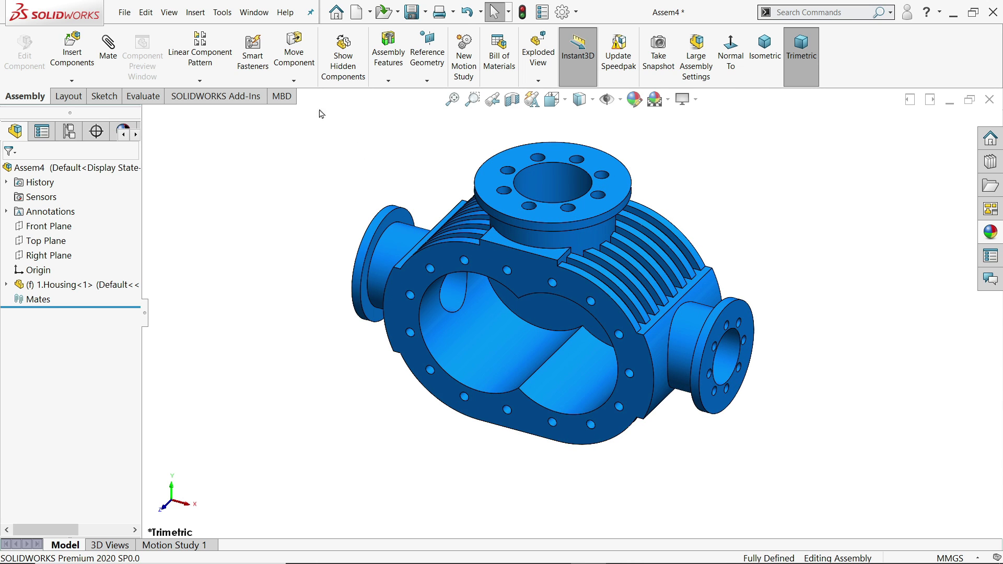
- Insert 2.Cover, 3.impeller and 4.shaft together and place each one in free space beside the housing
left_click(73, 56)
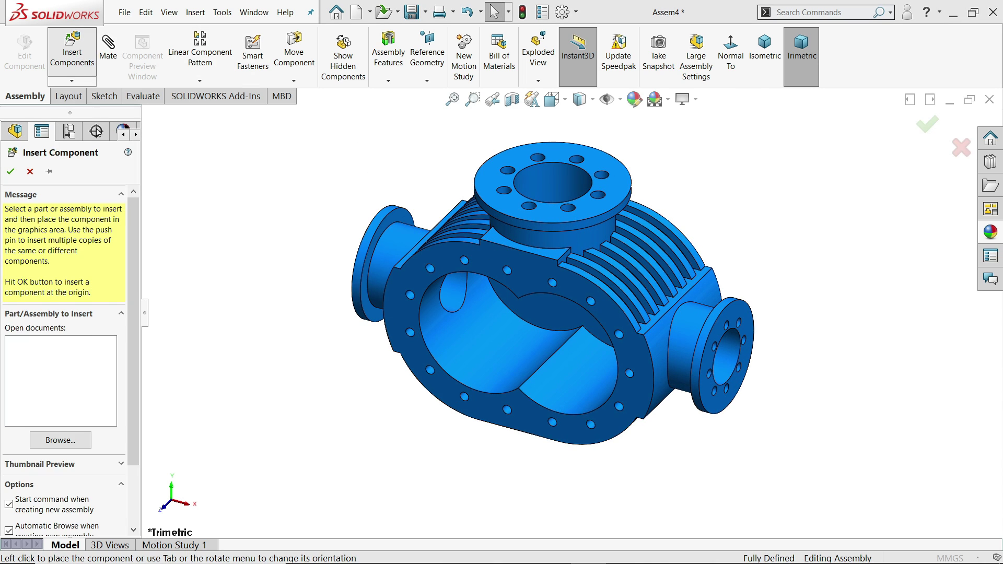
left_click_drag(449, 243, 481, 192)
left_click(653, 390)
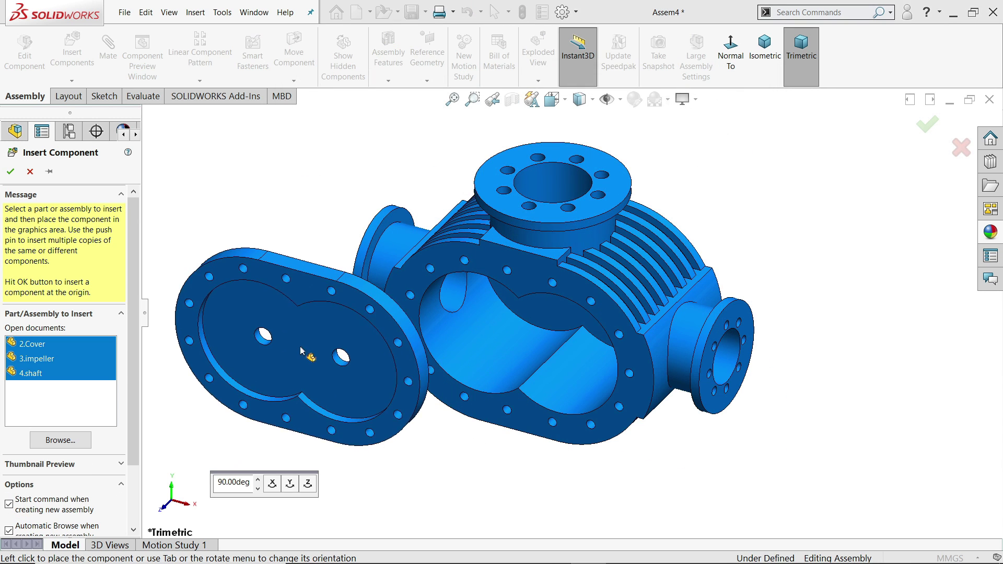
left_click(270, 332)
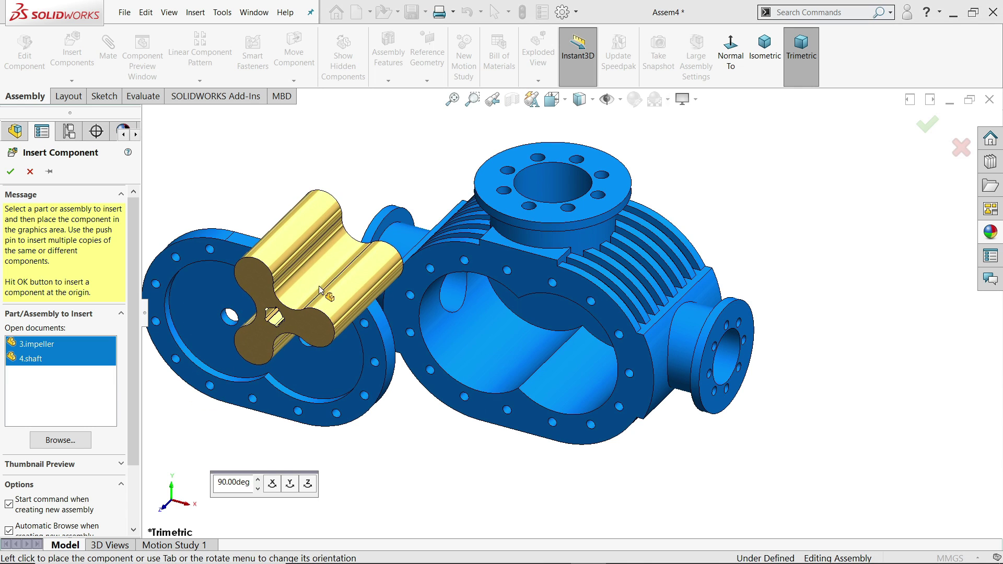
left_click(316, 237)
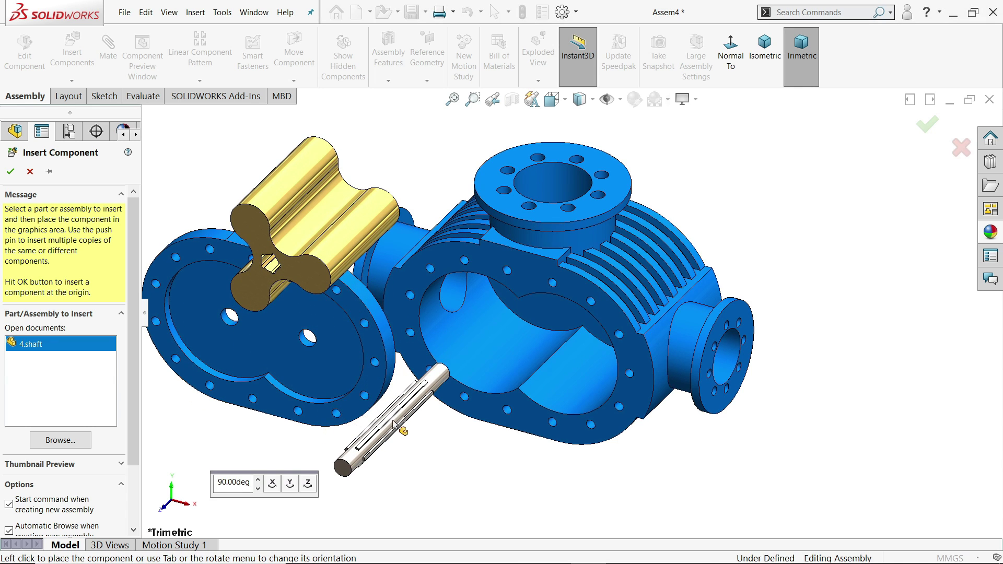
left_click(395, 425)
- Add a concentric mate between the shaft's cylindrical face and the shaft hole in the housing's rear wall
middle_click_drag(458, 424, 470, 417)
scroll(471, 408, "down", 3)
scroll(472, 403, "down", 2)
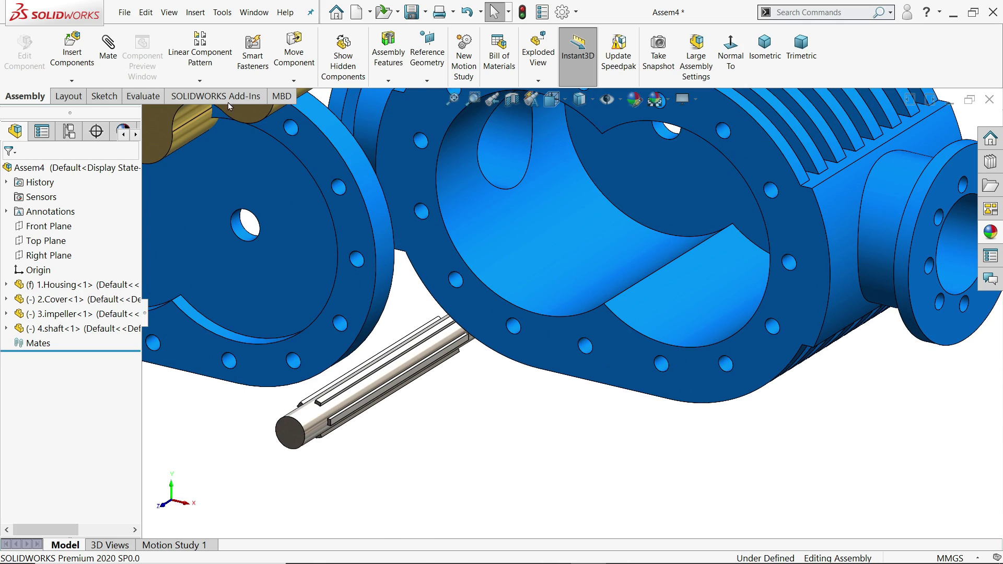
scroll(601, 282, "up", 3)
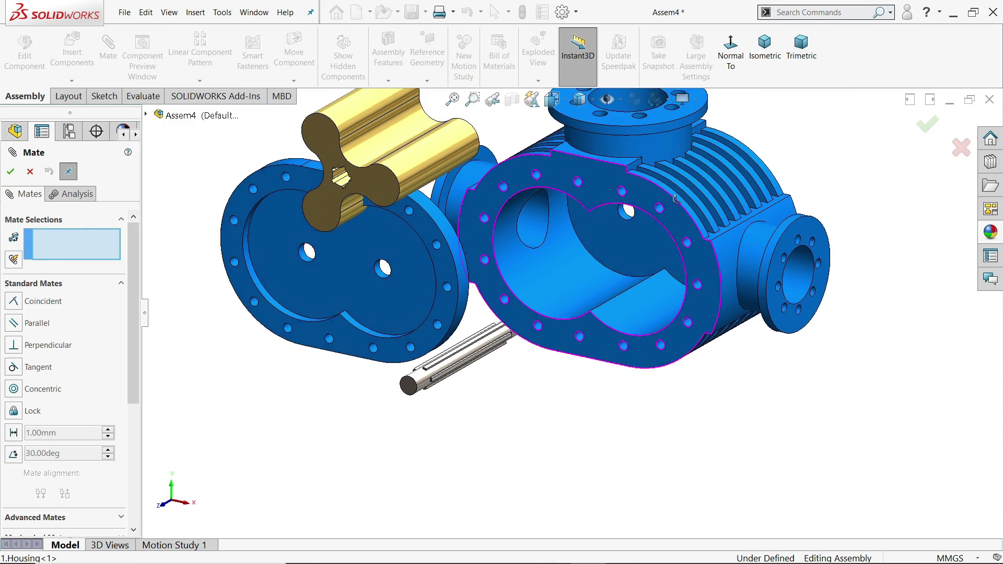
scroll(606, 280, "down", 4)
left_click(606, 280)
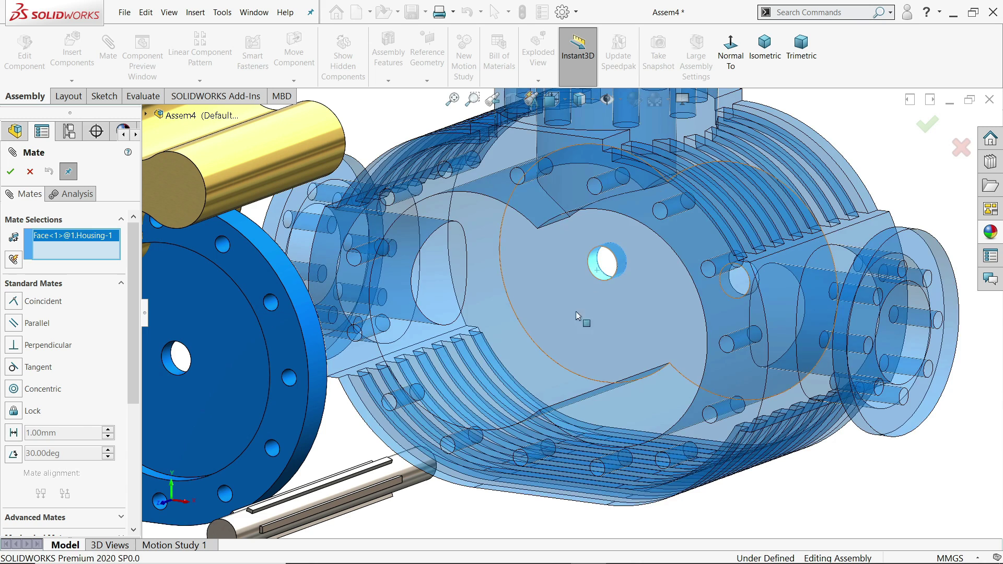
left_click(400, 474)
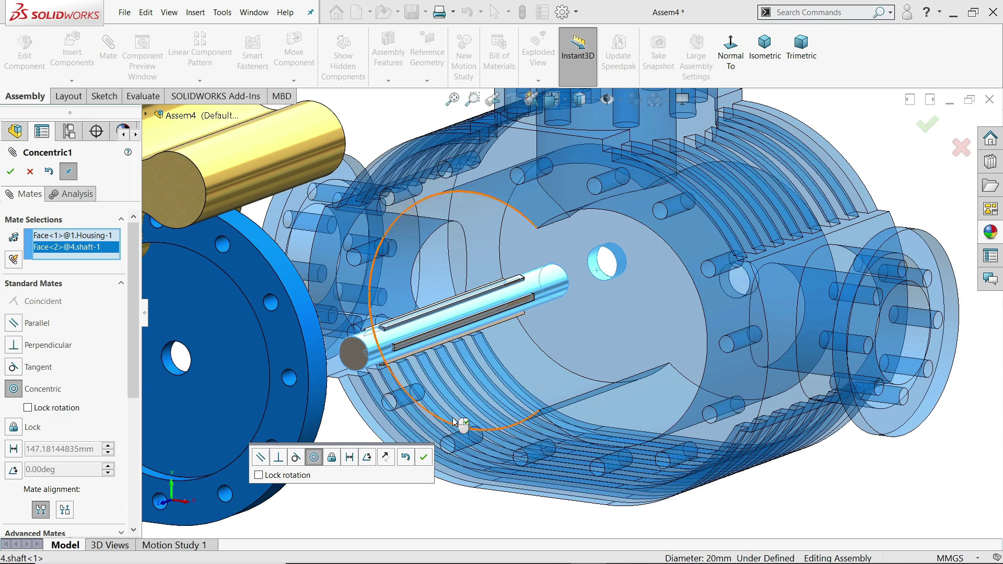
left_click(424, 458)
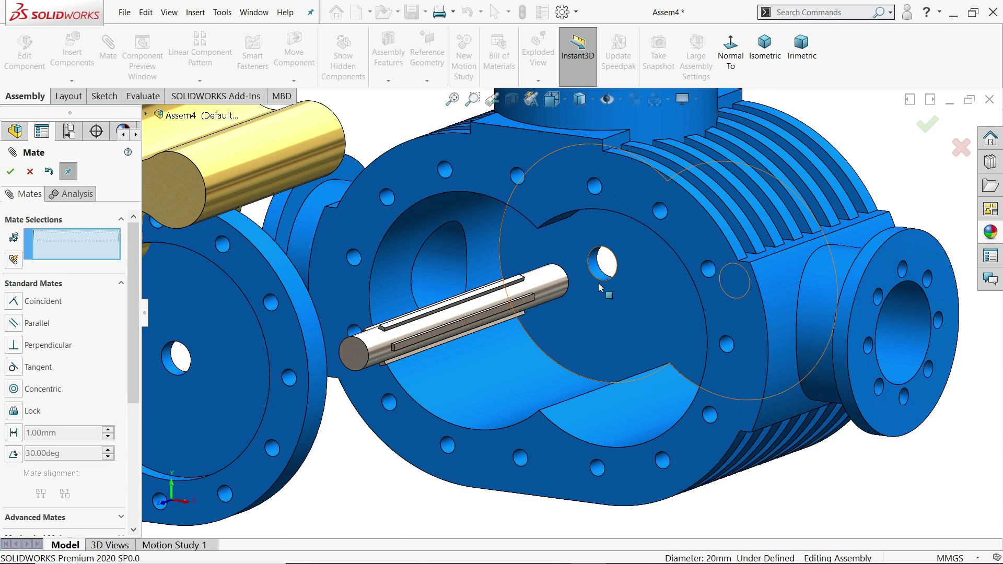
- Define a 30 mm distance mate between the shaft's end face and the outer rear face of the housing
middle_click_drag(617, 293, 456, 366)
scroll(635, 275, "down", 5)
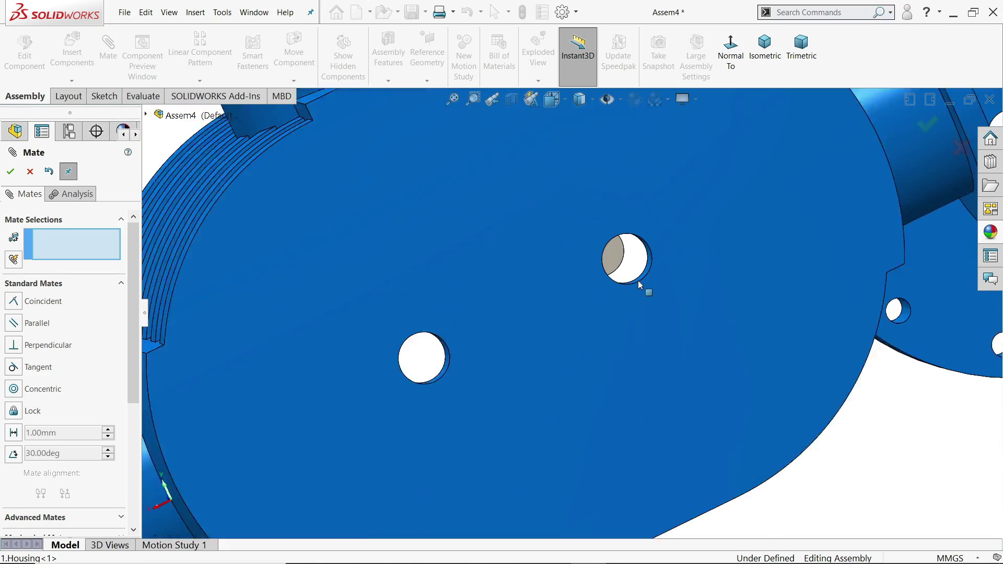
left_click(606, 254)
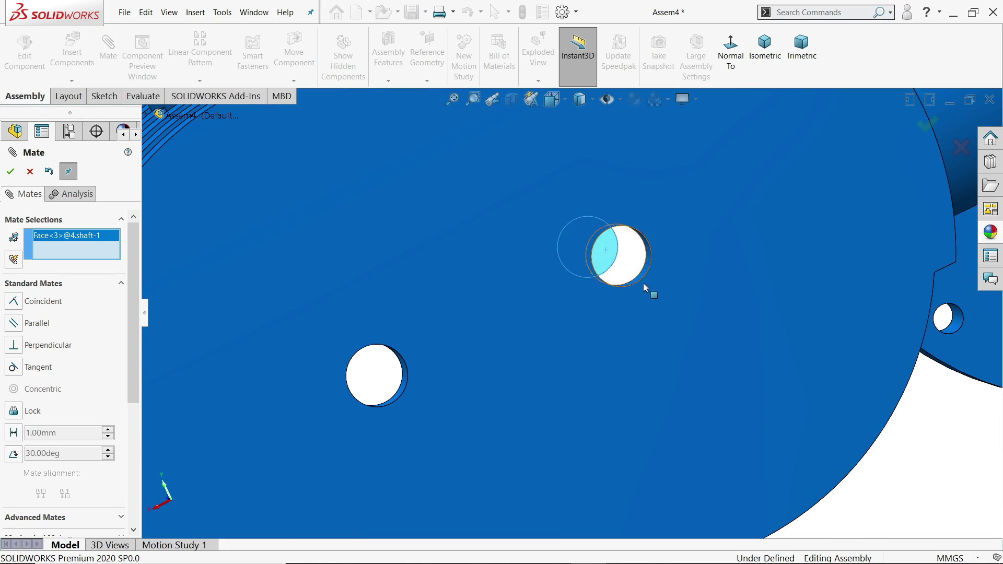
left_click(684, 295)
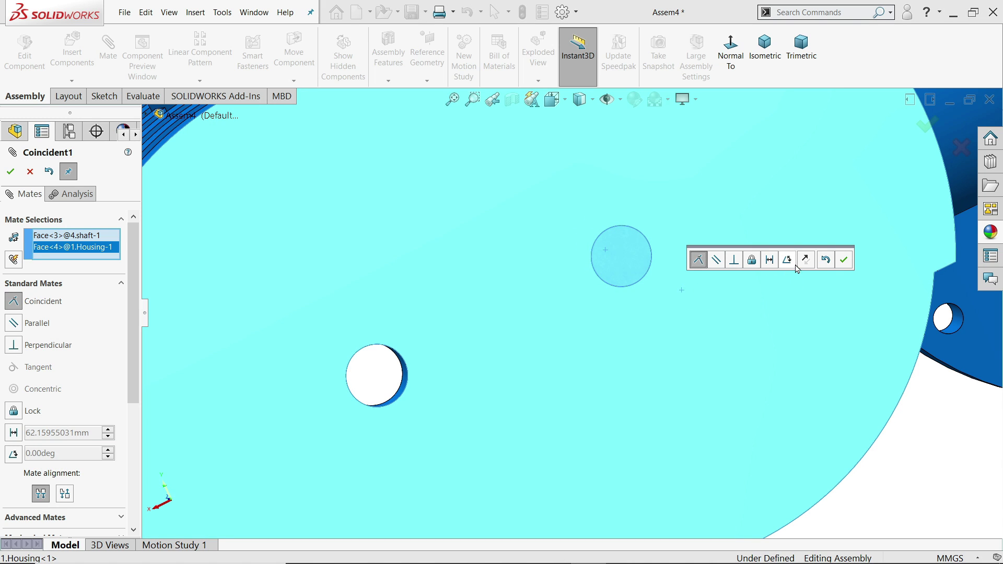
left_click(770, 260)
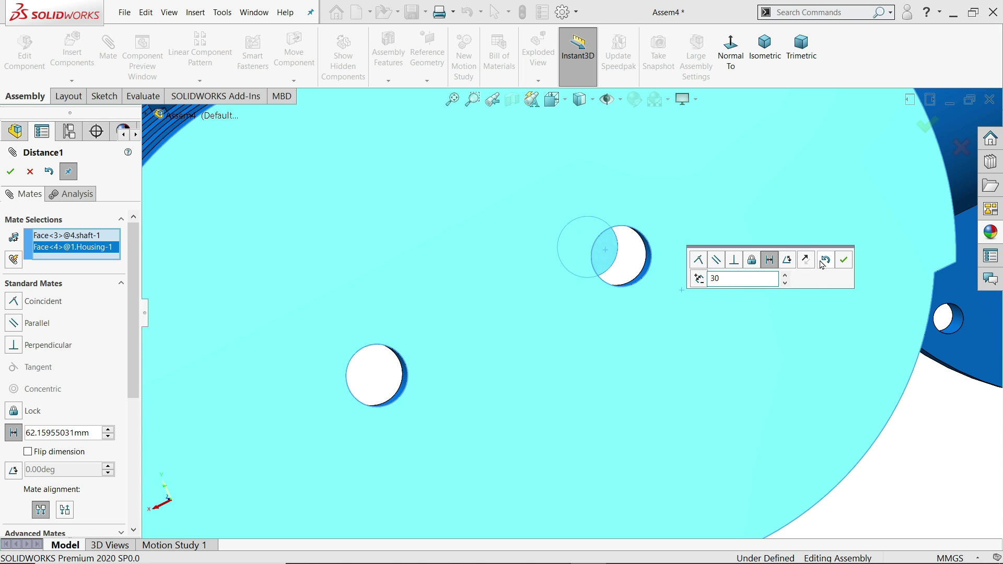
key("Return")
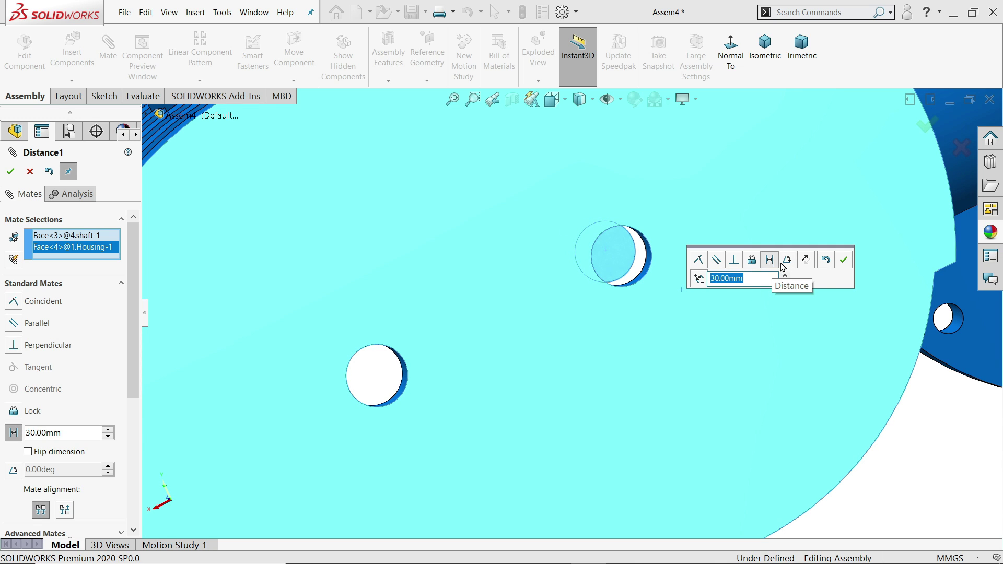
- Try reversing the alignment of the shaft's distance mate, and flip it back
left_click(809, 264)
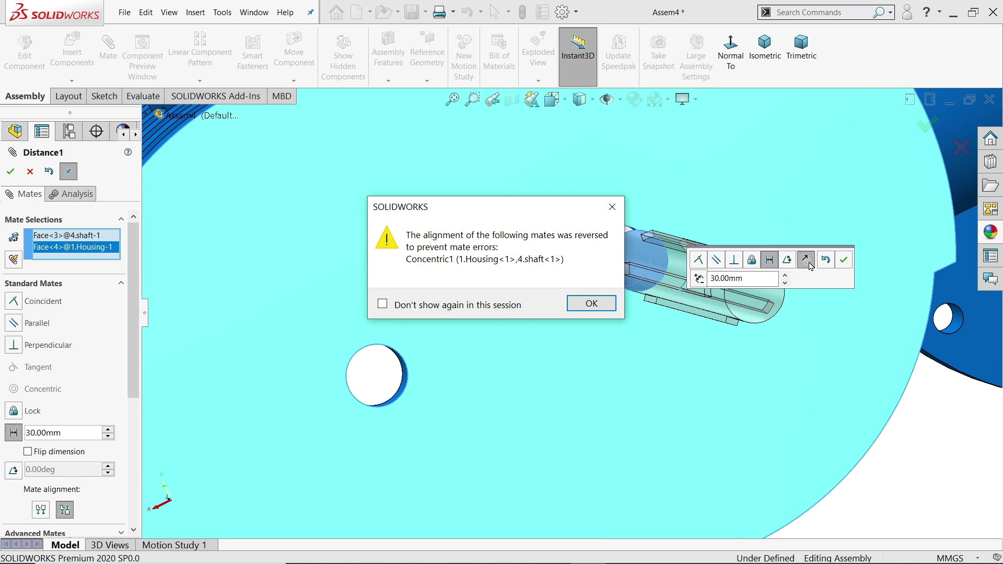
left_click(589, 304)
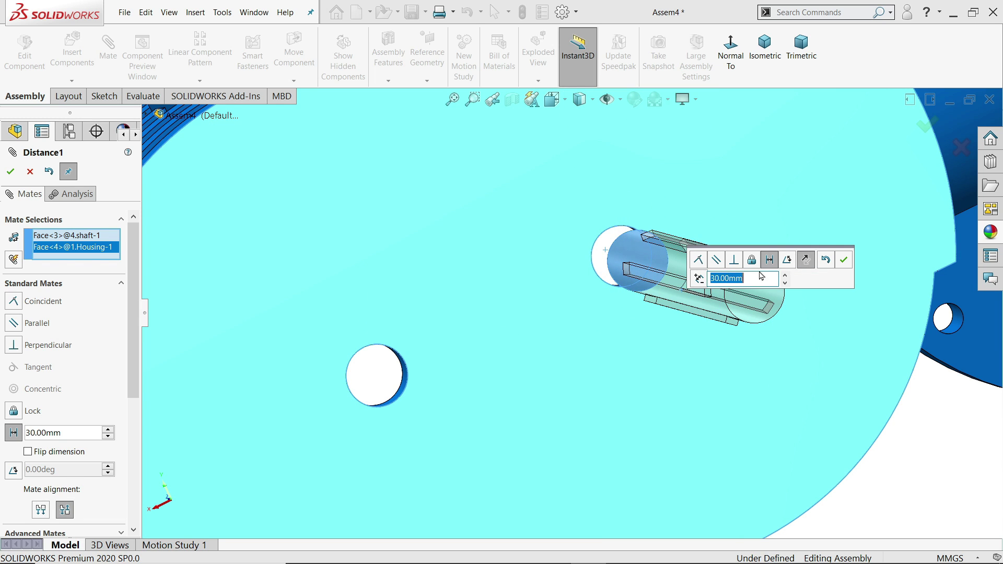
left_click(808, 264)
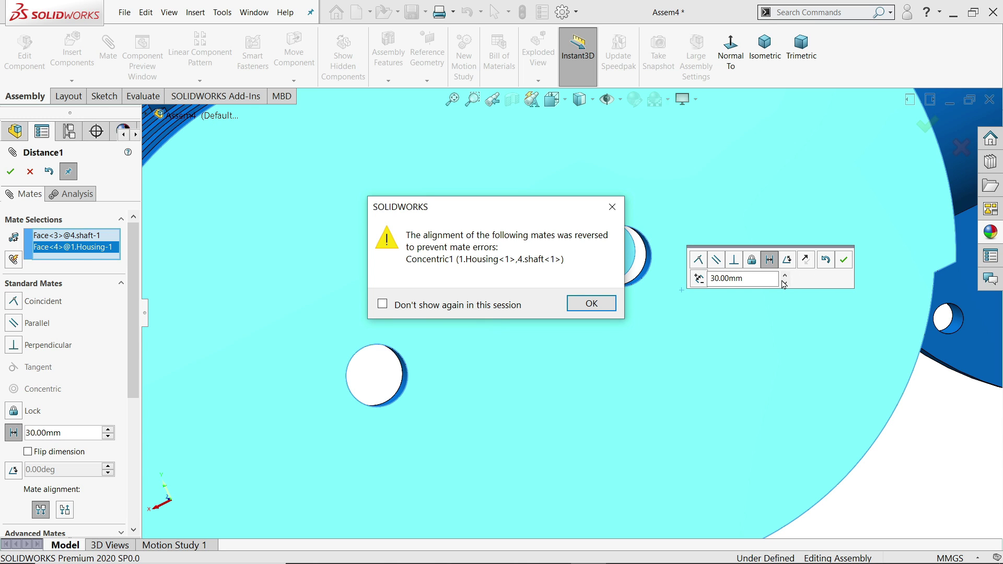
left_click(590, 307)
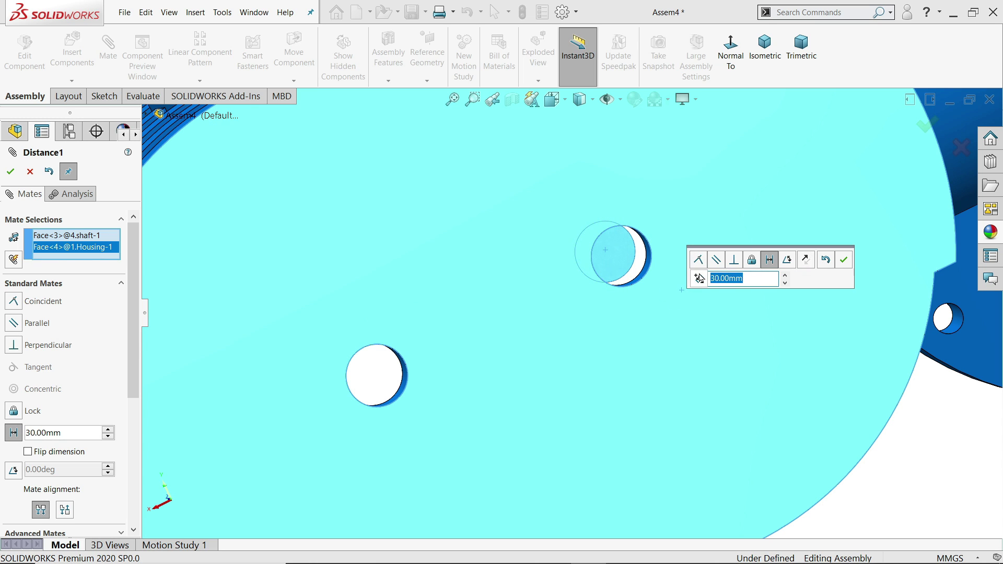
- Flip the 30 mm distance mate so the first shaft protrudes from the housing's rear wall, and accept it
left_click(700, 279)
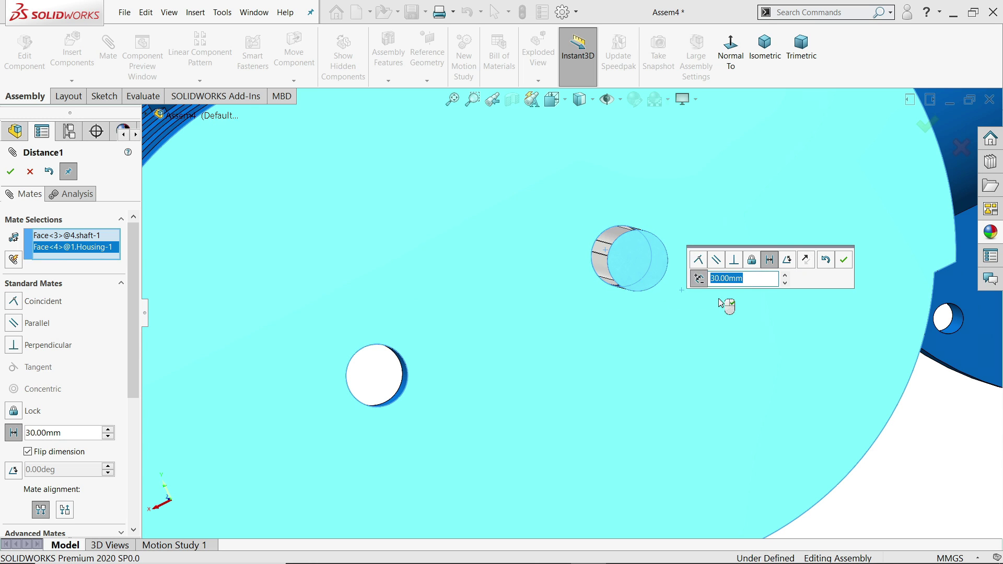
scroll(703, 291, "up", 3)
middle_click_drag(598, 239, 631, 294)
scroll(608, 285, "down", 3)
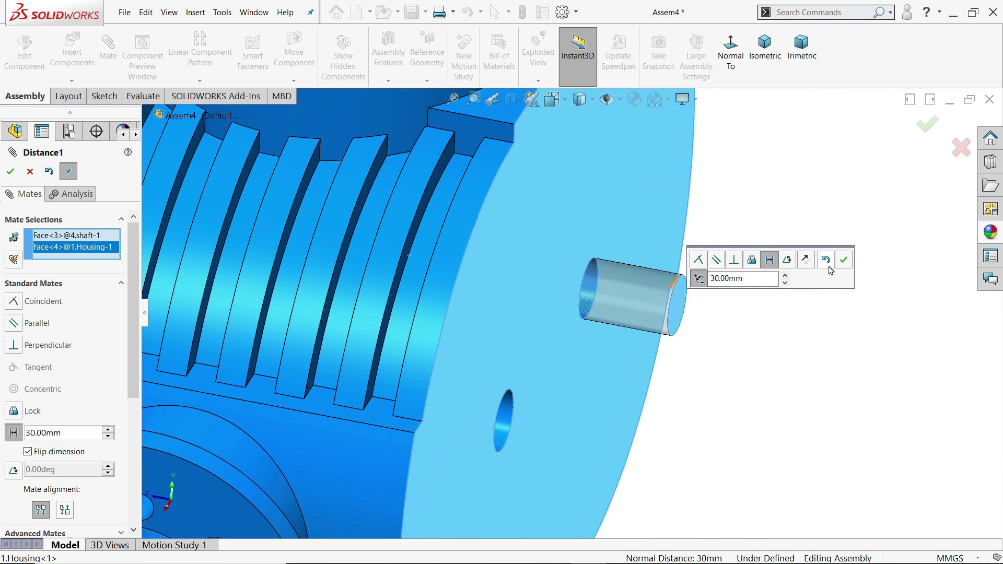
left_click(845, 263)
scroll(679, 311, "up", 3)
middle_click_drag(592, 357, 547, 341)
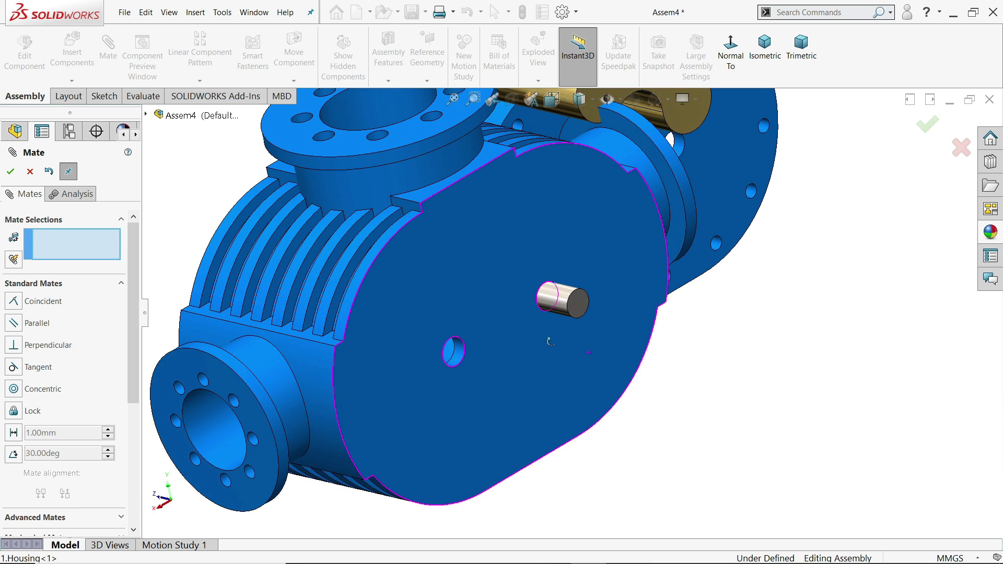
left_click(29, 172)
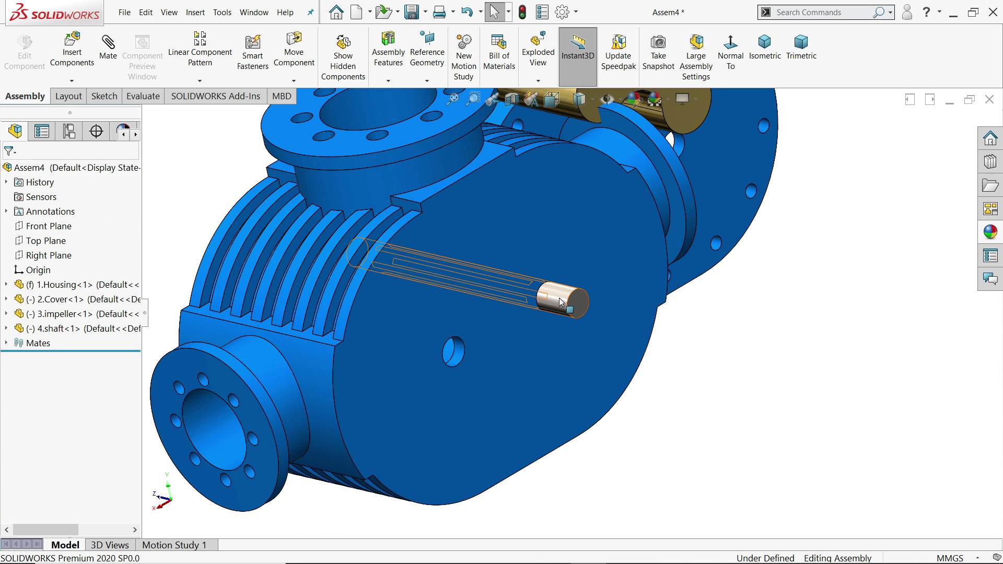
- Place a second copy of 4.shaft in free space next to the empty shaft hole in the housing's rear wall
left_click_drag(562, 323, 527, 374)
scroll(691, 380, "down", 3)
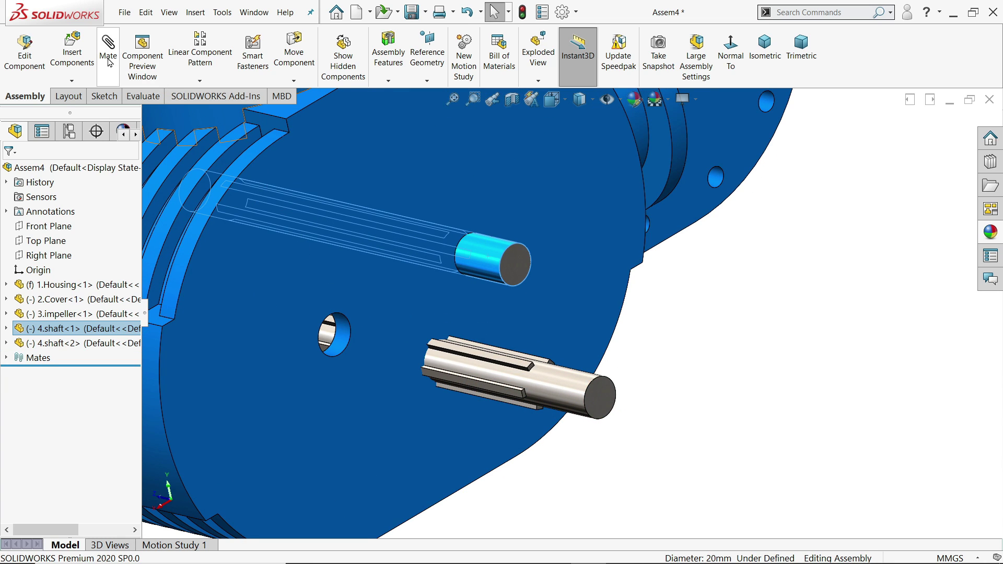
left_click(344, 341)
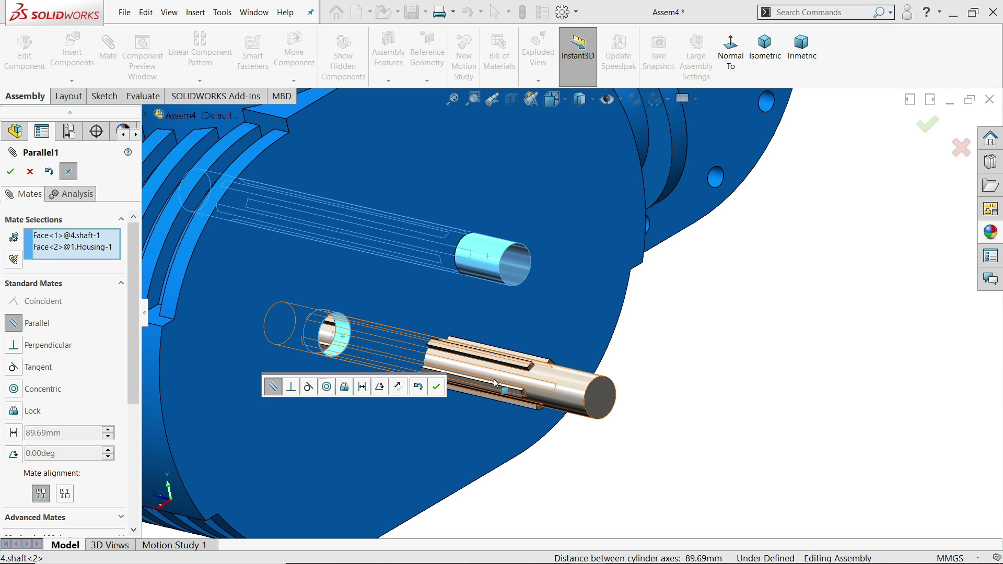
right_click(113, 246)
left_click(178, 258)
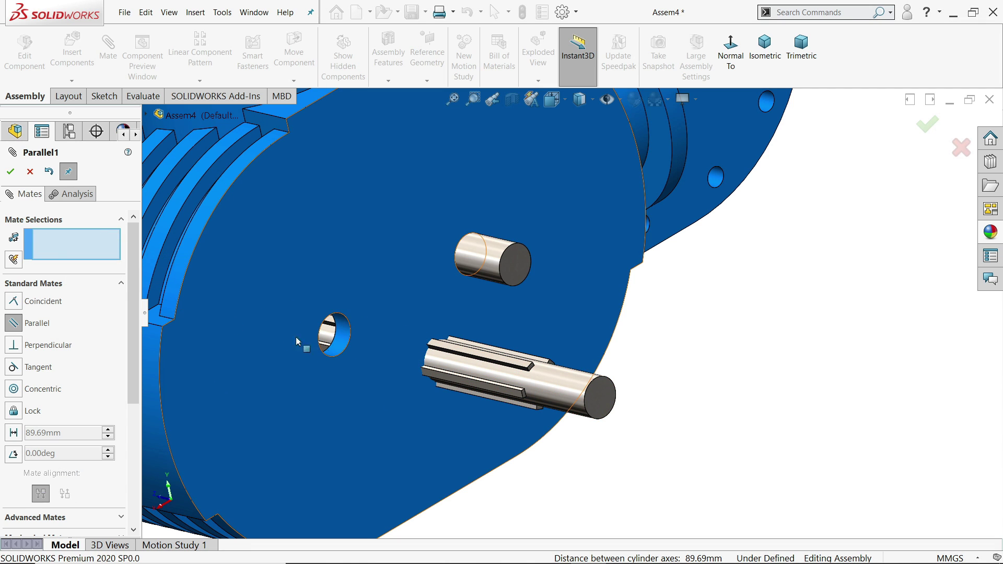
- Add a concentric mate between the housing's empty rear shaft hole and the second shaft's cylindrical face
left_click(345, 345)
left_click(581, 390)
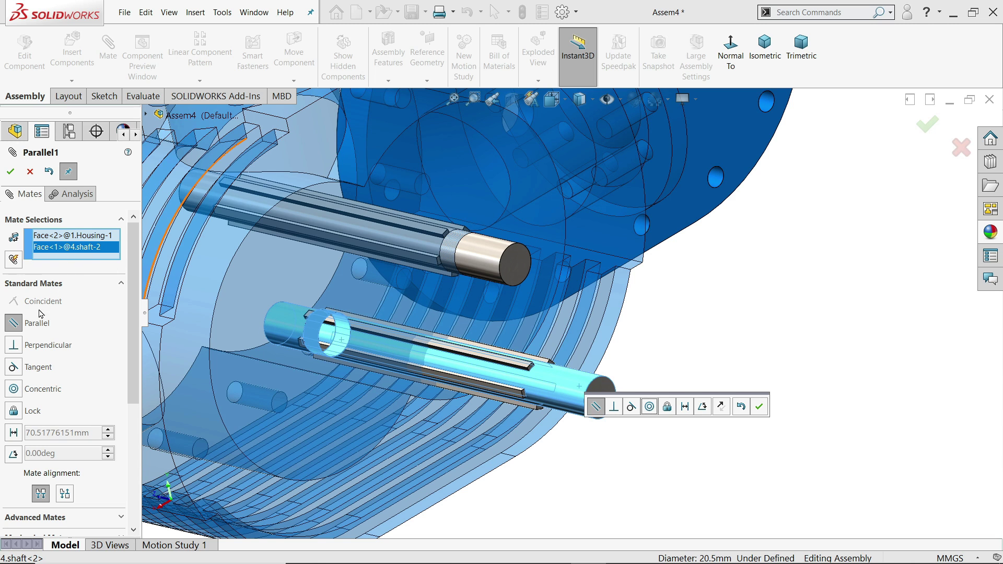
left_click(14, 389)
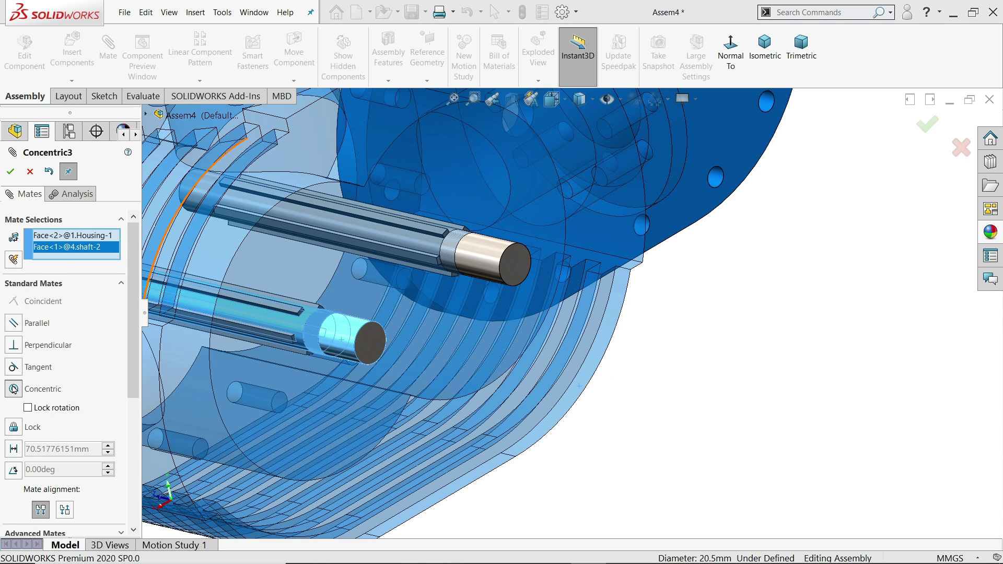
left_click(10, 172)
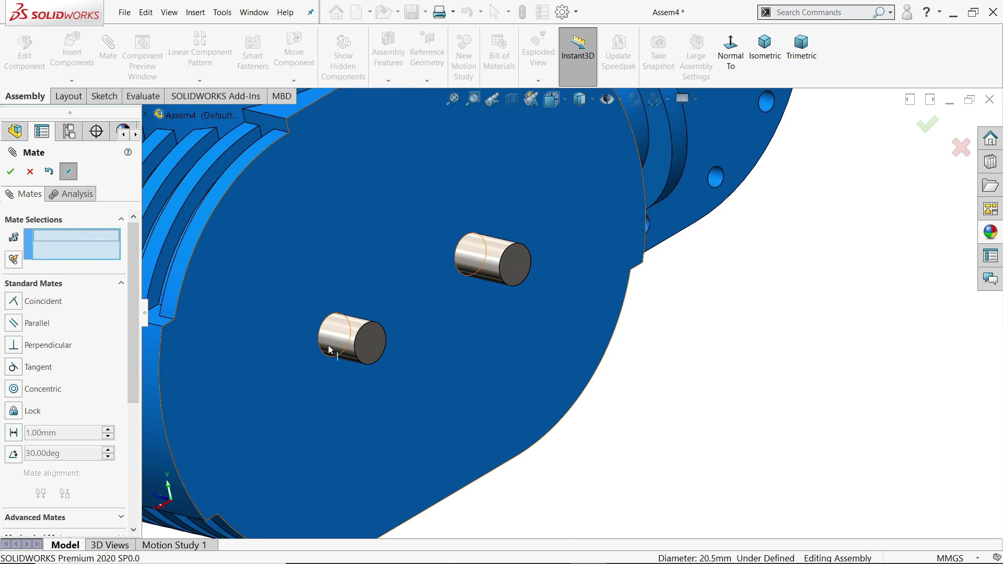
- Add a 30 mm distance mate between the housing's outer rear face and the second shaft's end face
scroll(337, 336, "down", 3)
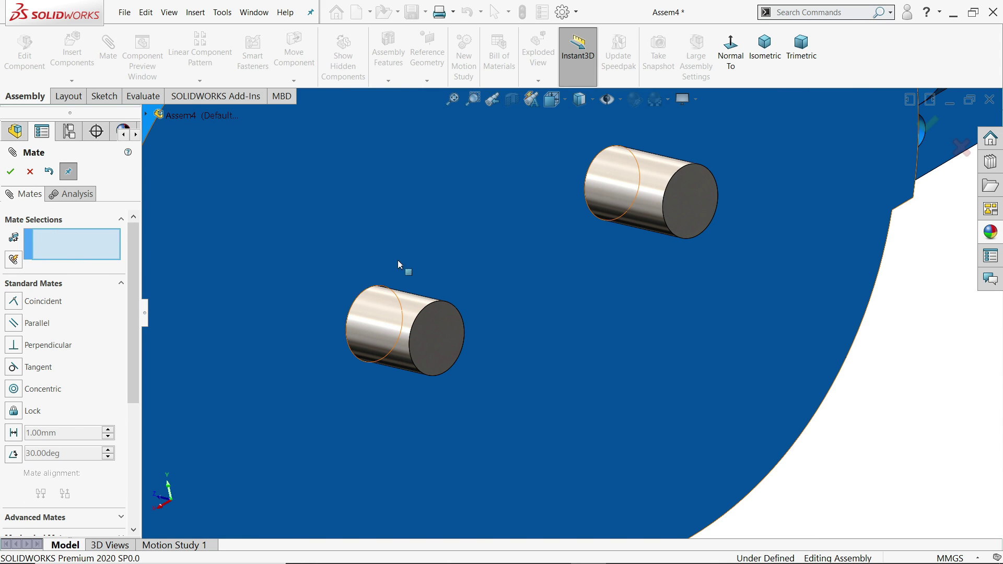
left_click(380, 241)
left_click(439, 341)
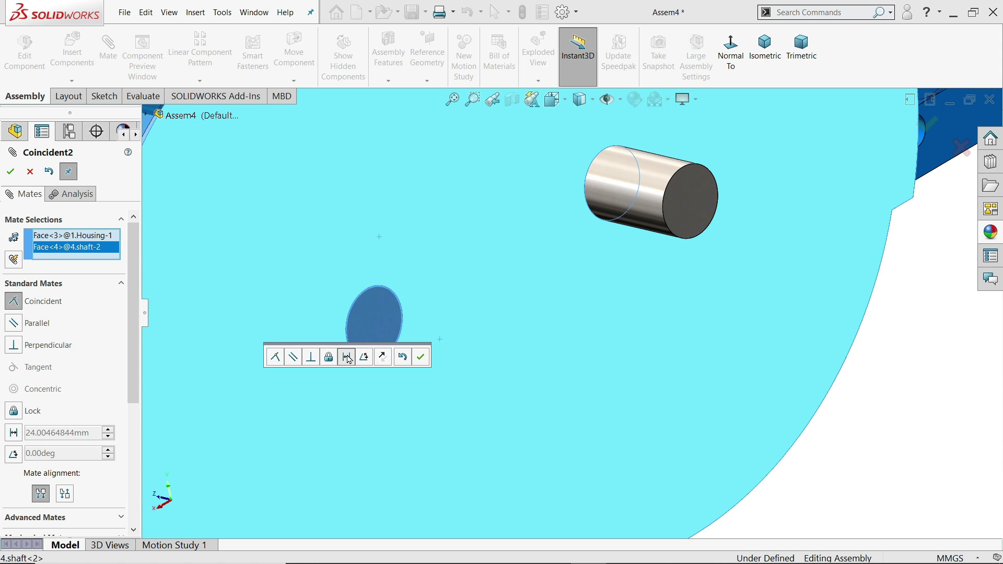
left_click(347, 358)
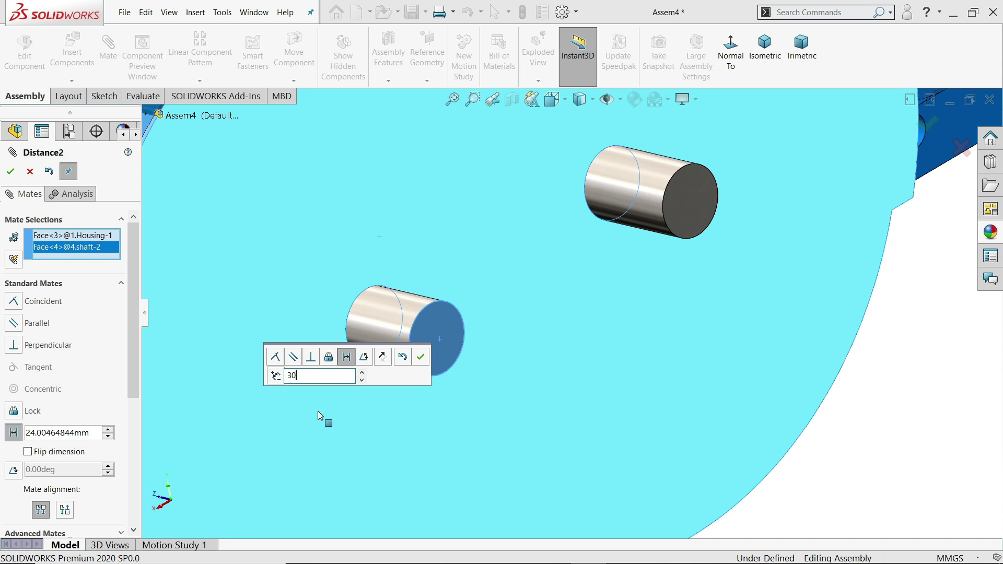
left_click(12, 173)
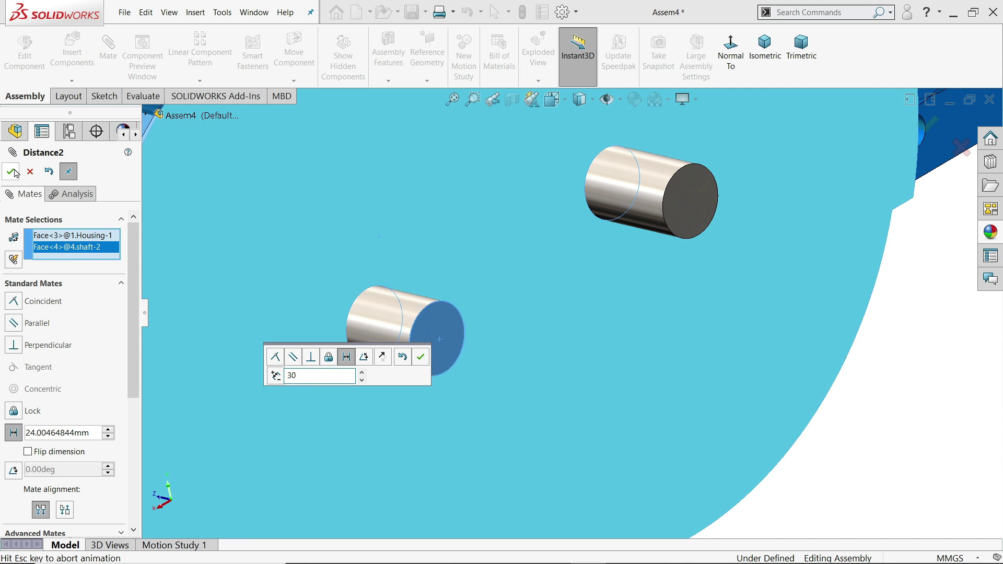
- Move the impeller in front of the housing's open side, close to the first shaft
scroll(542, 359, "up", 6)
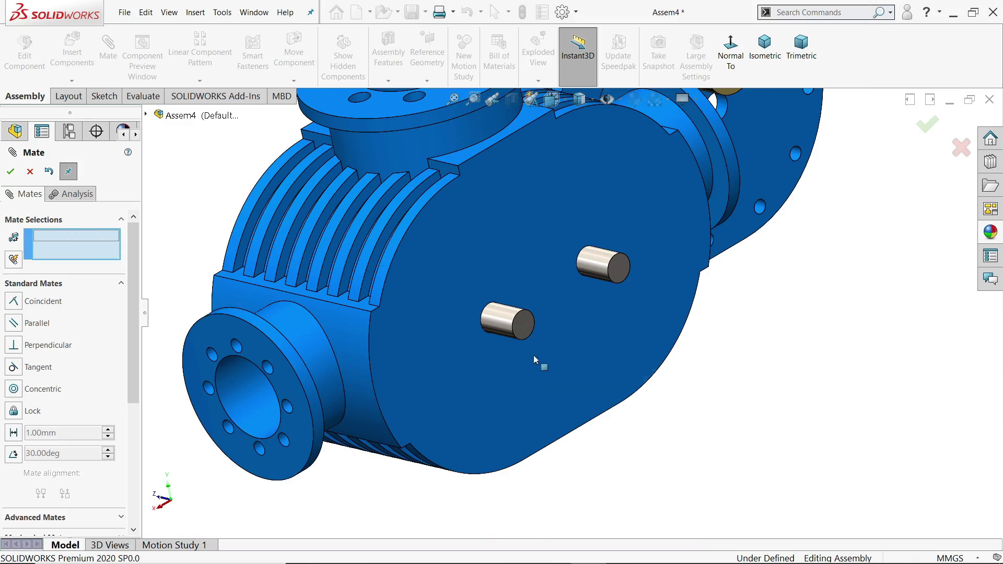
middle_click_drag(528, 358, 688, 381)
scroll(585, 346, "up", 2)
scroll(431, 268, "down", 2)
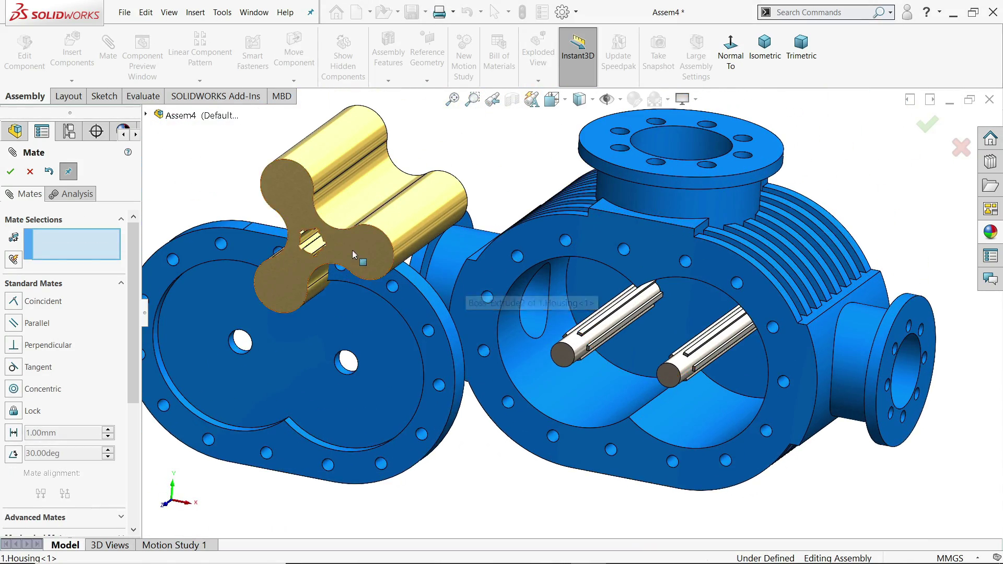
left_click_drag(352, 253, 580, 333)
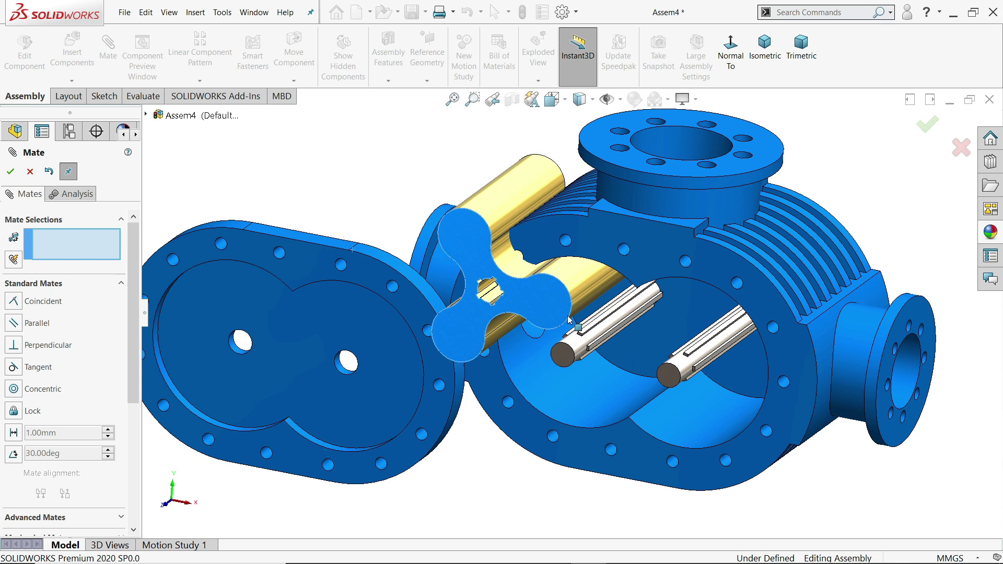
- Add a concentric mate between the impeller's bore face and the first shaft's cylindrical face
scroll(581, 336, "down", 5)
scroll(438, 255, "down", 1)
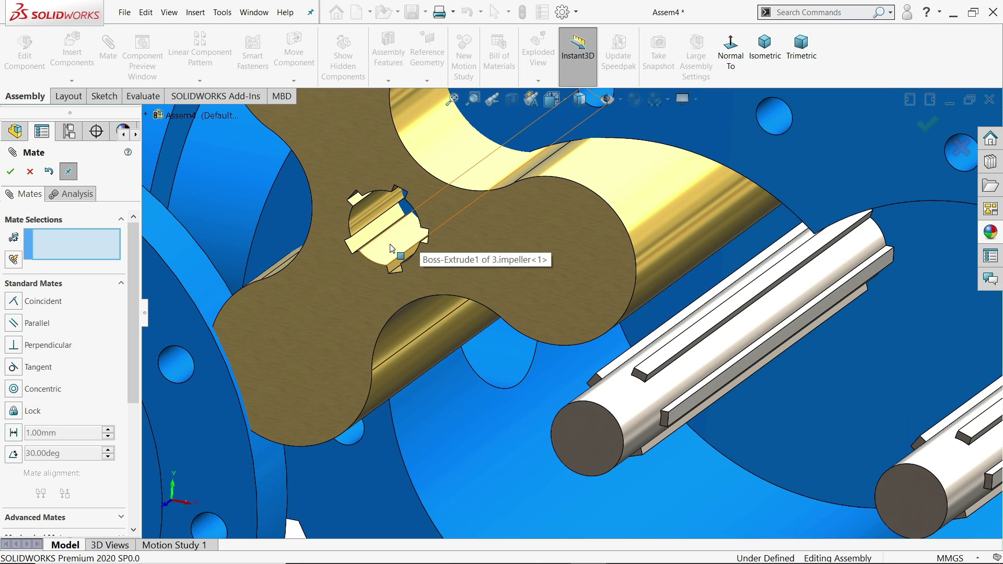
left_click(420, 242)
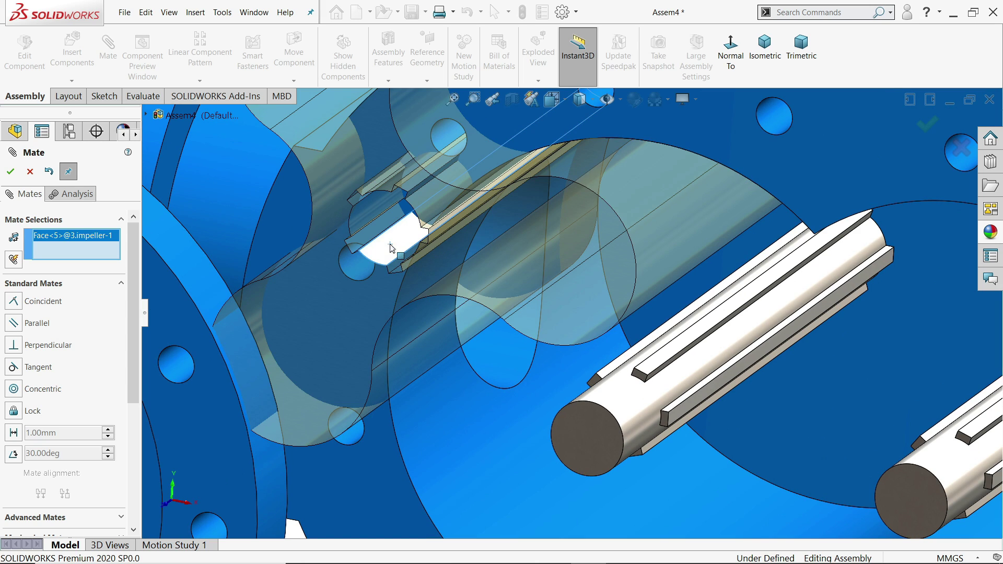
left_click(637, 414)
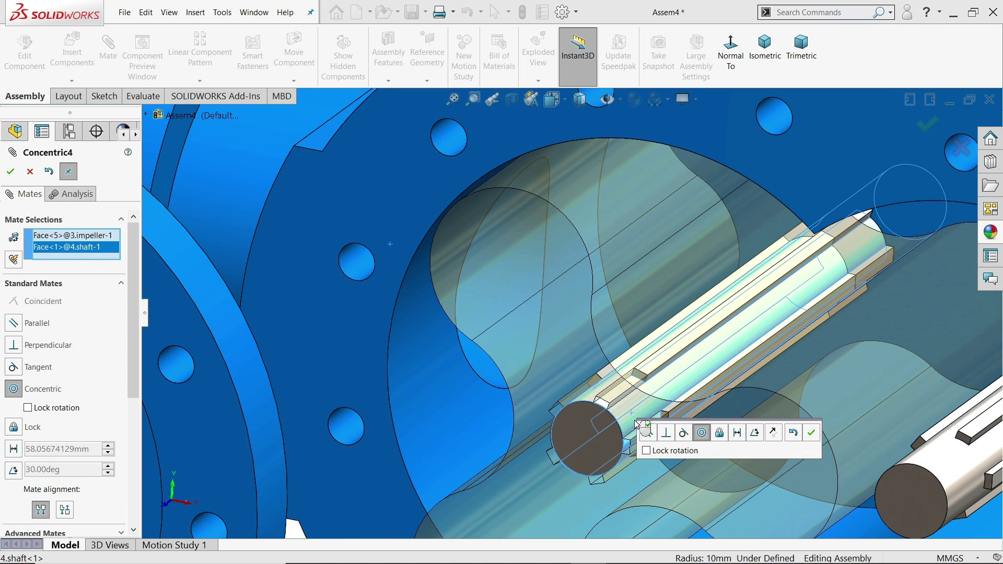
left_click(812, 434)
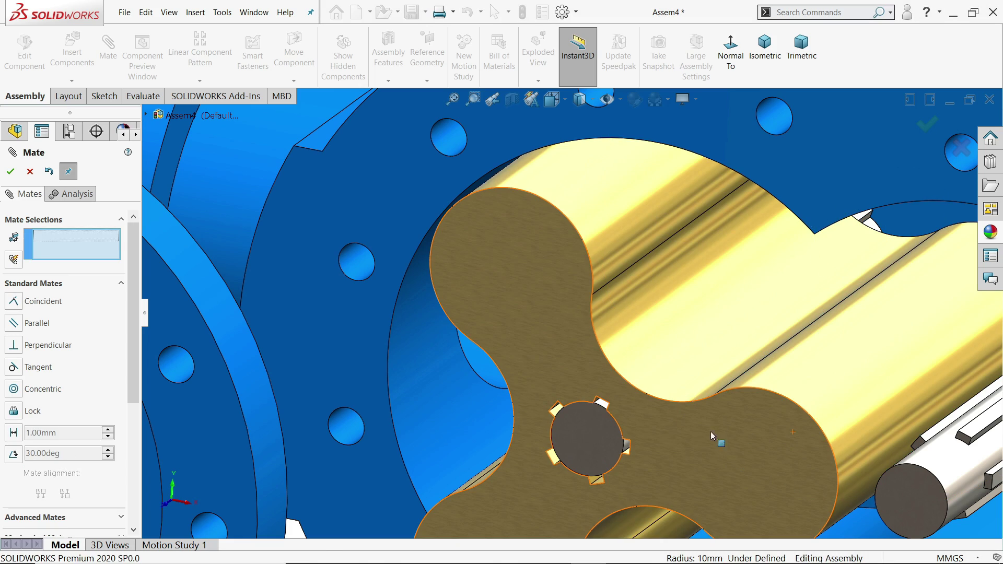
- Slide the impeller back along the first shaft and turn it until its keyways roughly line up with the shaft's splines
scroll(627, 426, "down", 3)
middle_click_drag(588, 356, 642, 261)
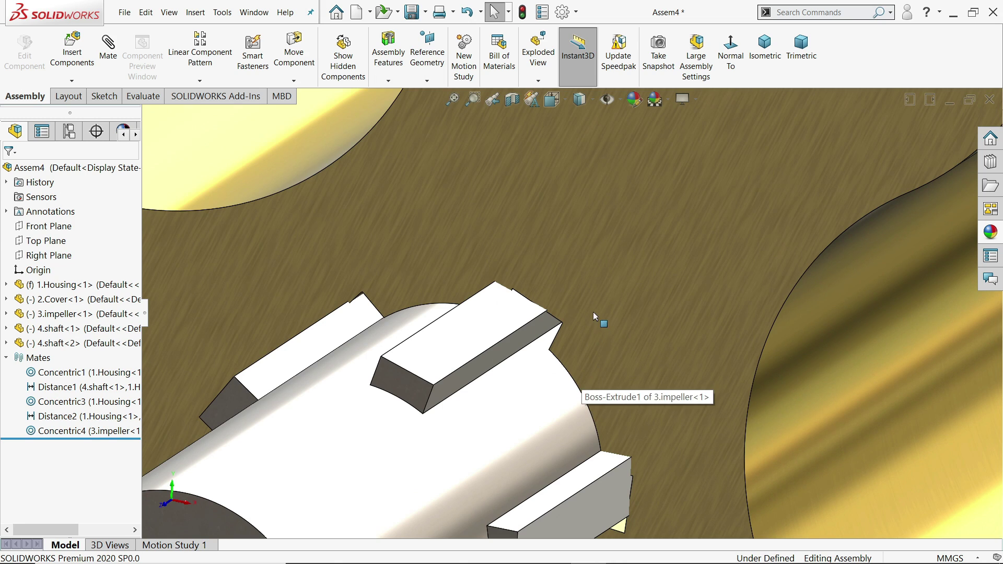
middle_click_drag(594, 311, 605, 293)
left_click_drag(605, 293, 595, 217)
scroll(538, 297, "down", 2)
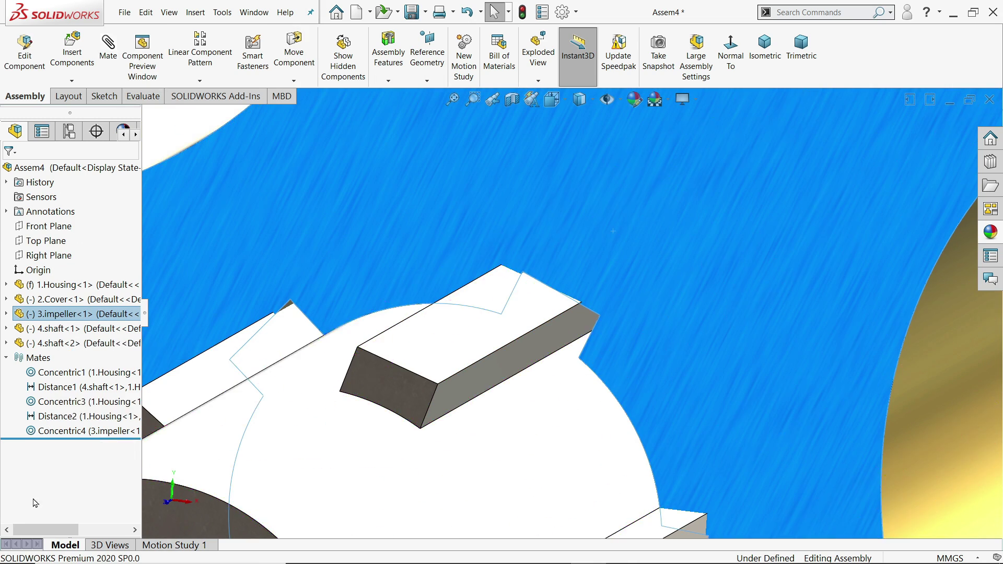
- Add a coincident mate between the side face of a first-shaft spline and the matching keyway side face of the impeller
left_click(108, 54)
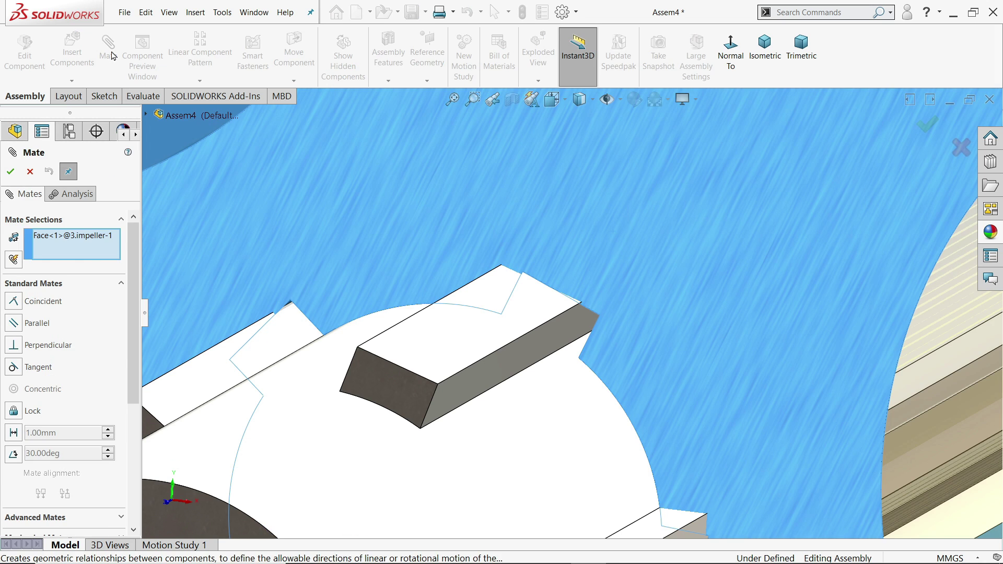
right_click(78, 242)
left_click(123, 250)
scroll(572, 320, "up", 3)
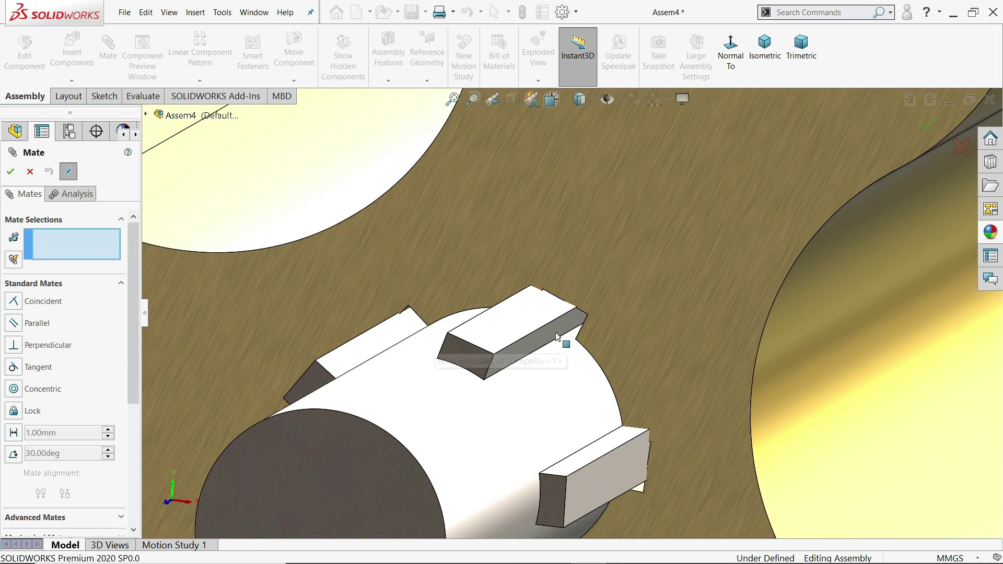
scroll(587, 325, "down", 4)
mouse_move(649, 295)
middle_mouse_down()
mouse_move(664, 299)
mouse_move(651, 296)
middle_mouse_up()
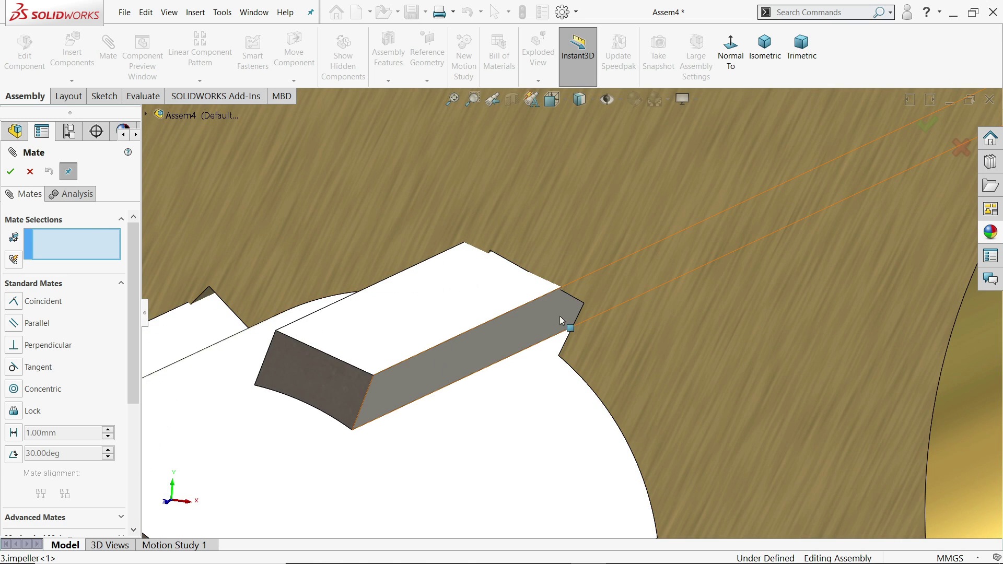
left_click(558, 316)
middle_click_drag(558, 317, 627, 329)
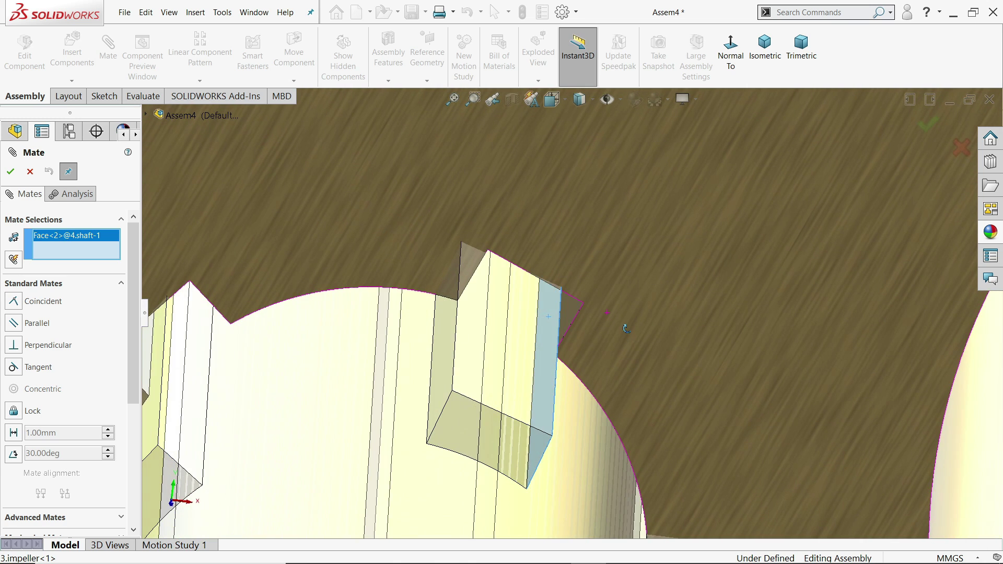
left_click(575, 312)
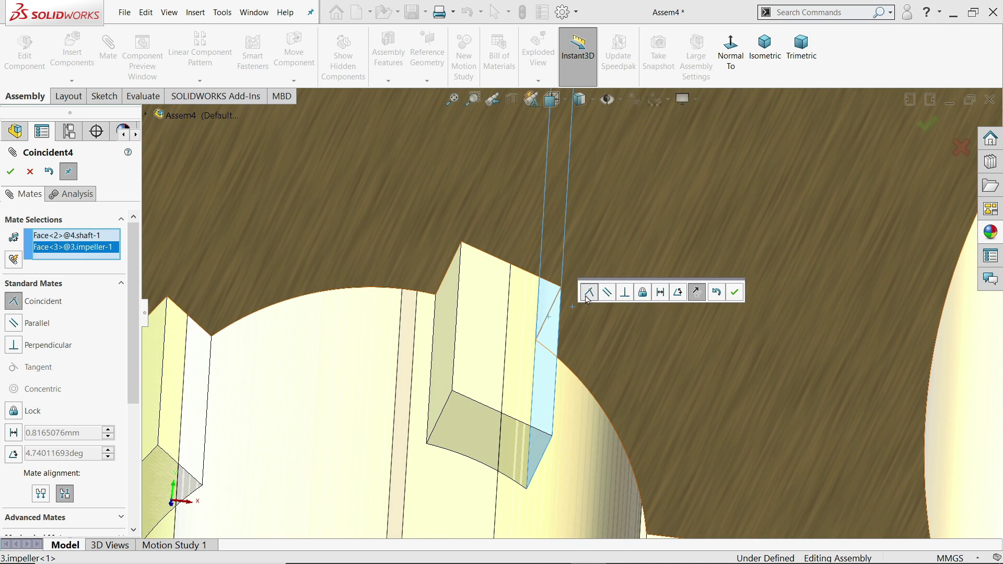
left_click(736, 293)
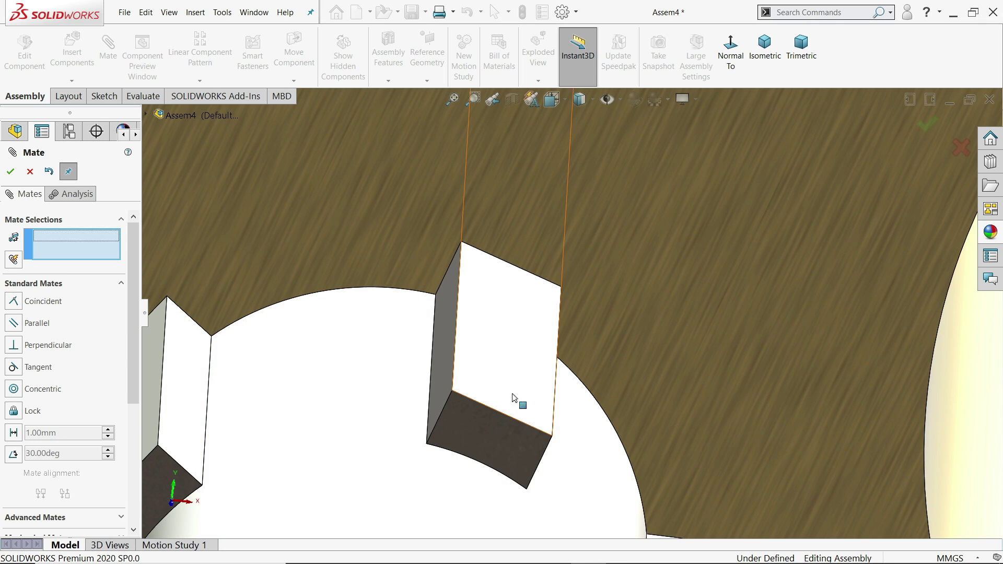
- Add a coincident mate between the spline's end face on the first shaft and the impeller's front face
left_click(497, 435)
left_click(651, 315)
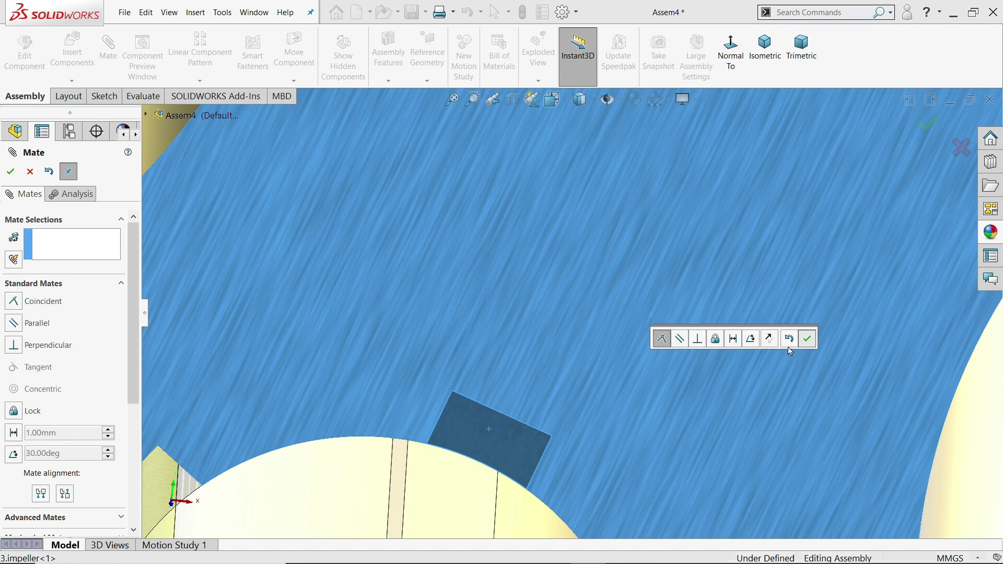
left_click(807, 340)
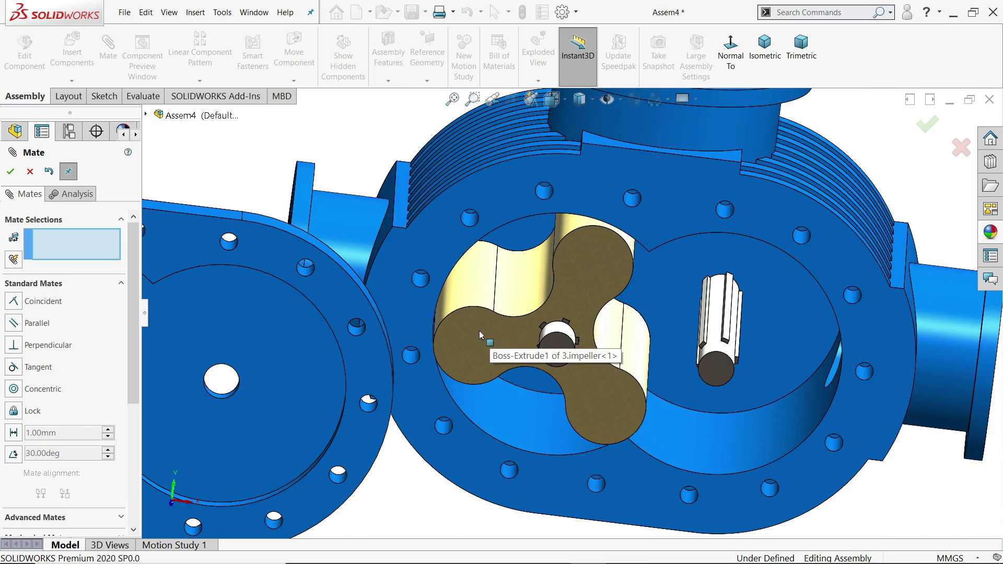
- Turn the mated impeller inside the housing to check its rotation with the first shaft
middle_click_drag(587, 337, 489, 297)
left_click_drag(631, 306, 625, 338)
scroll(624, 337, "down", 5)
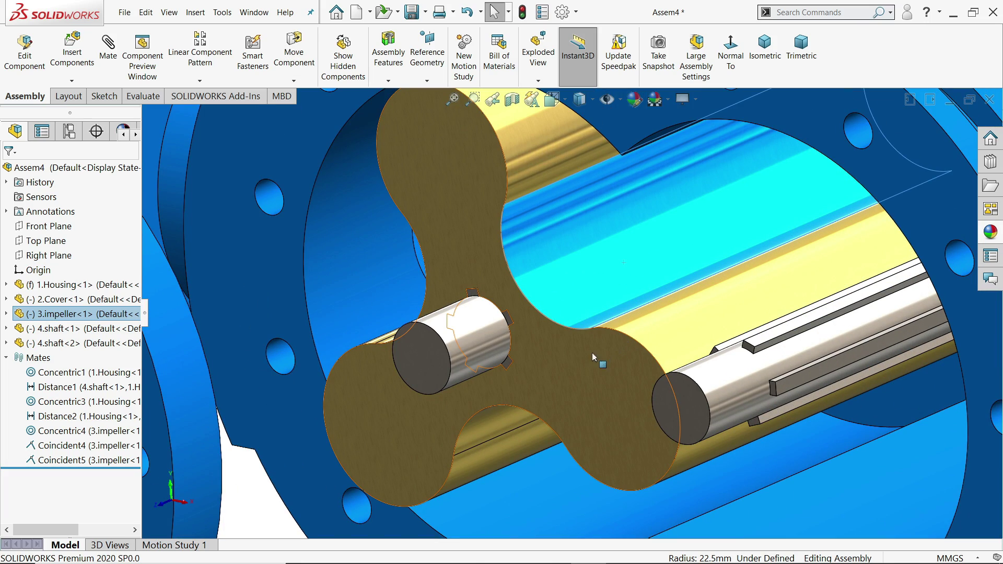
- Place a second copy of 3.impeller in front of the housing and move it above the second shaft
left_click_drag(592, 352, 844, 345)
scroll(792, 350, "up", 7)
scroll(642, 349, "down", 3)
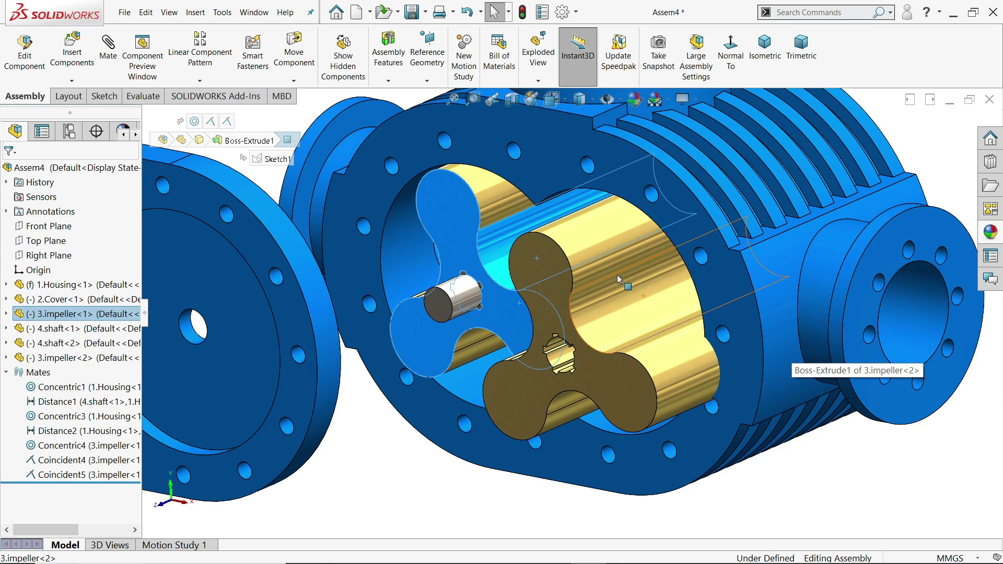
left_click_drag(617, 277, 624, 168)
scroll(613, 183, "down", 3)
scroll(569, 243, "up", 3)
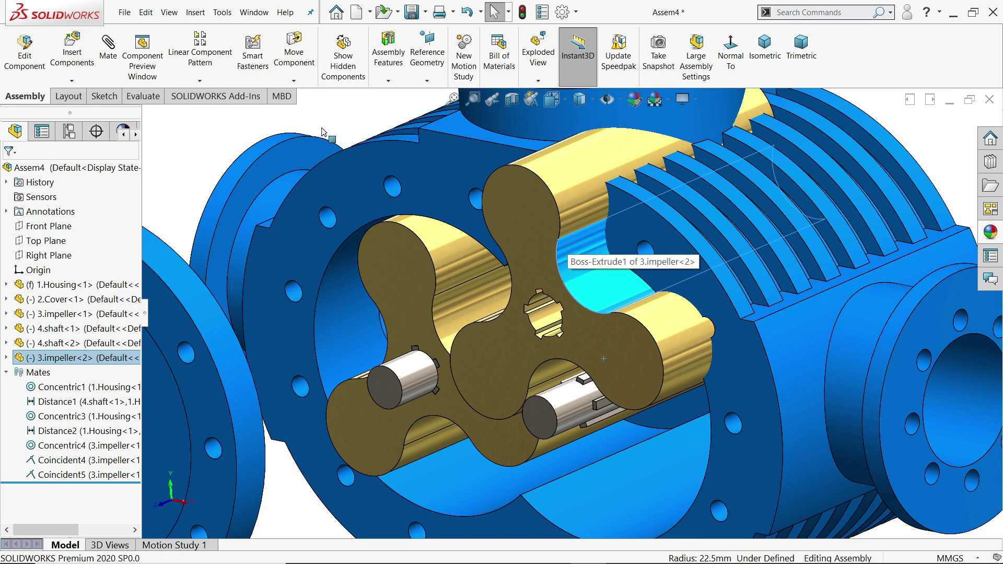
left_click(322, 126)
- Add a concentric mate between the second shaft's cylindrical face and the bore of the second impeller
scroll(569, 286, "down", 3)
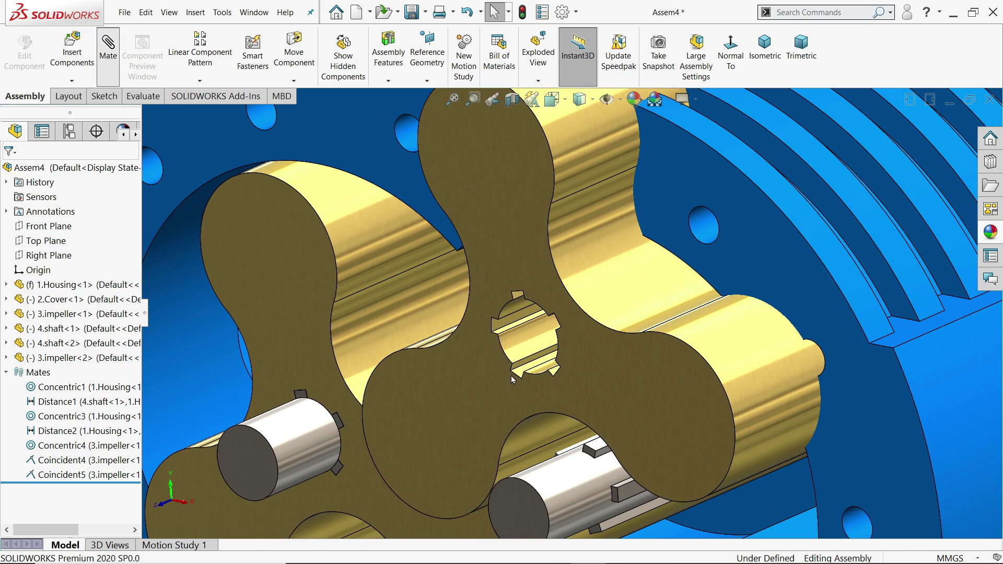
scroll(518, 389, "down", 2)
left_click(574, 468)
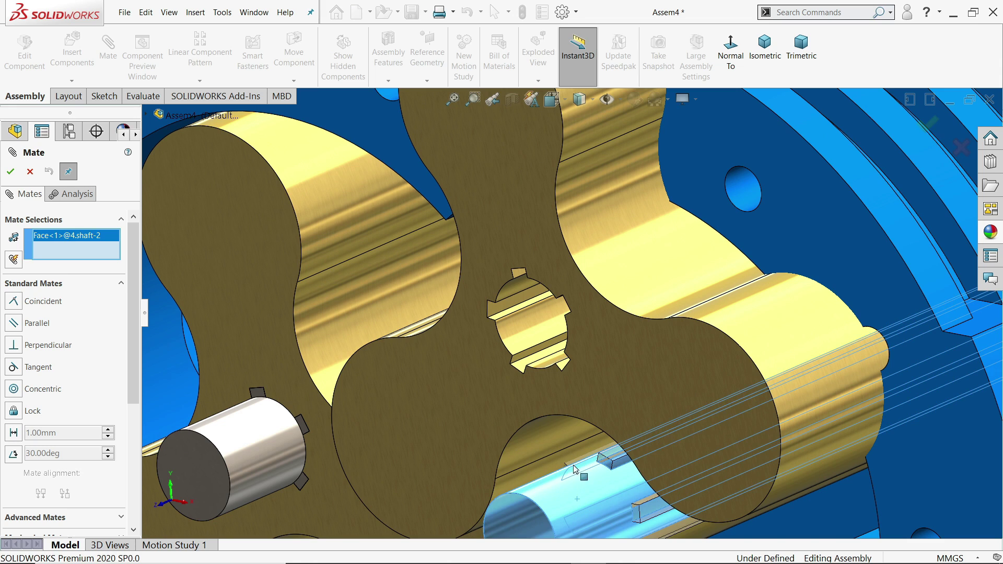
left_click(530, 326)
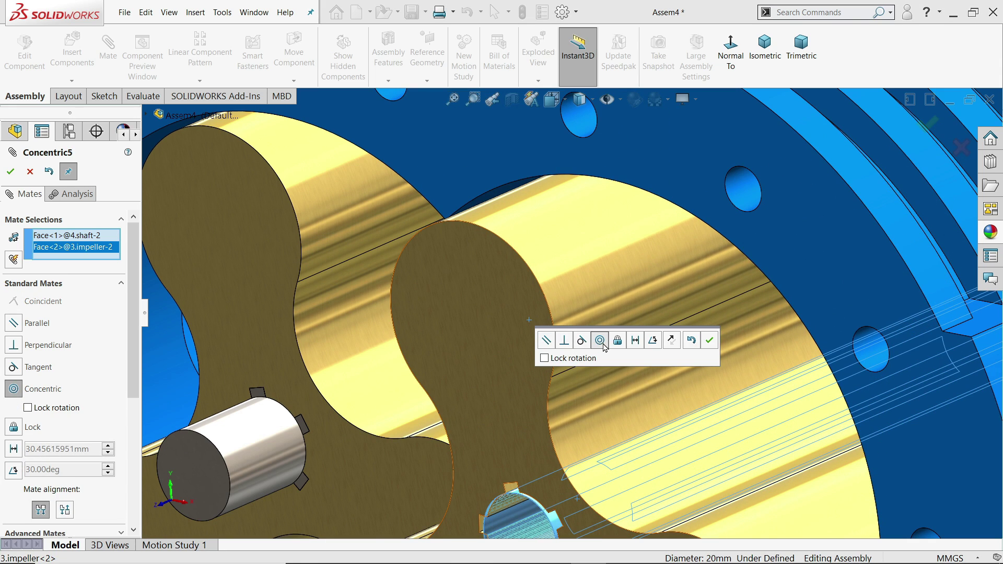
left_click(709, 341)
- Add a coincident mate between the side face of a second-shaft spline and the matching keyway side face of the second impeller
scroll(634, 469, "up", 5)
scroll(580, 406, "down", 5)
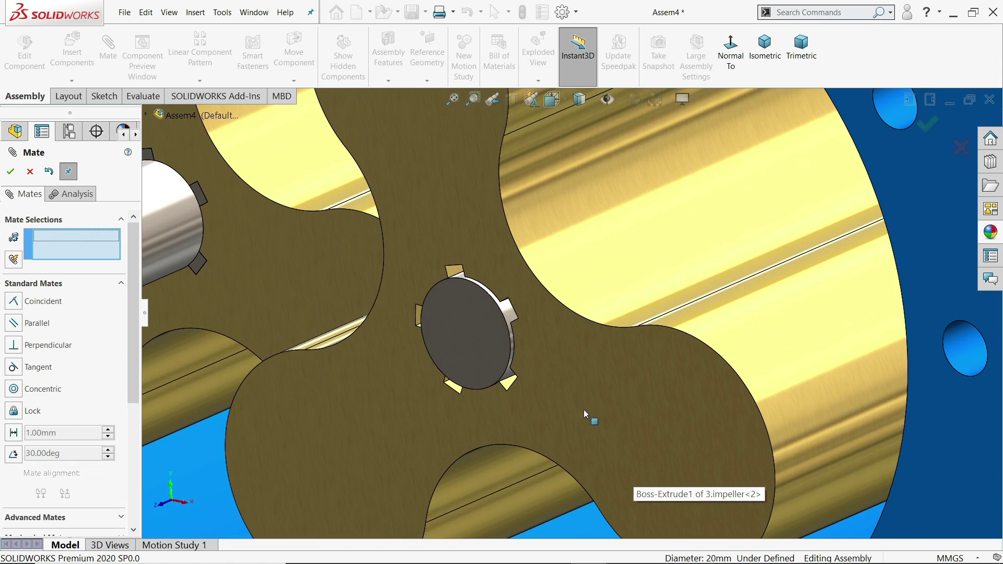
scroll(586, 341, "down", 2)
middle_click_drag(586, 337, 739, 376)
scroll(653, 298, "down", 3)
scroll(492, 328, "down", 3)
left_click(492, 328)
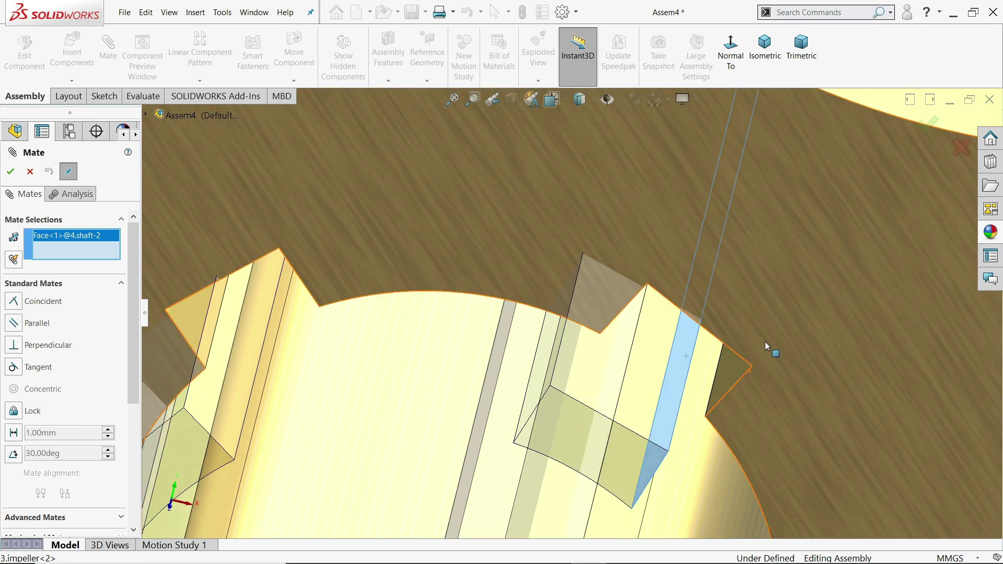
left_click(734, 366)
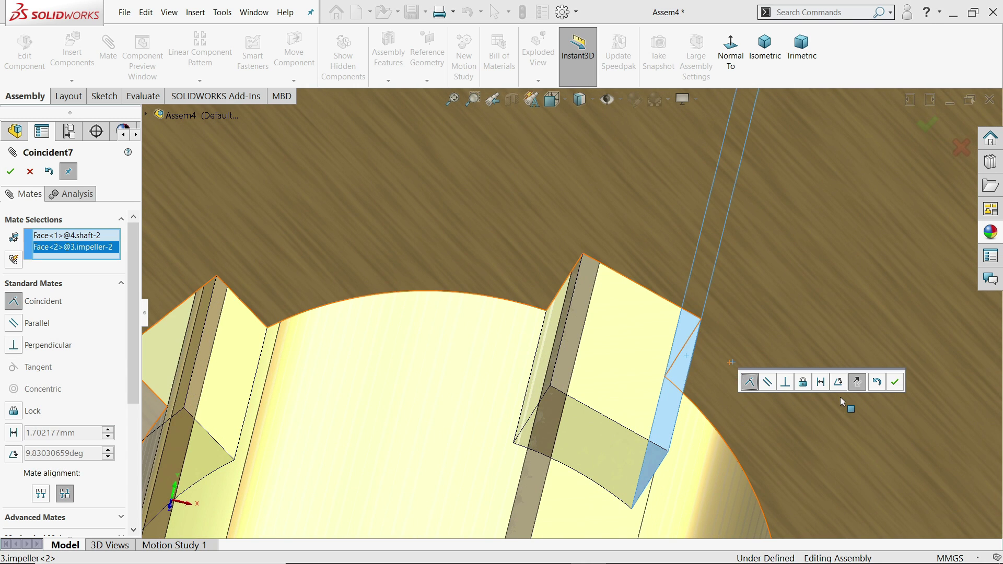
left_click(896, 383)
- Add a coincident mate between the spline's end face on the second shaft and the second impeller's front face, and finish mating
left_click(601, 440)
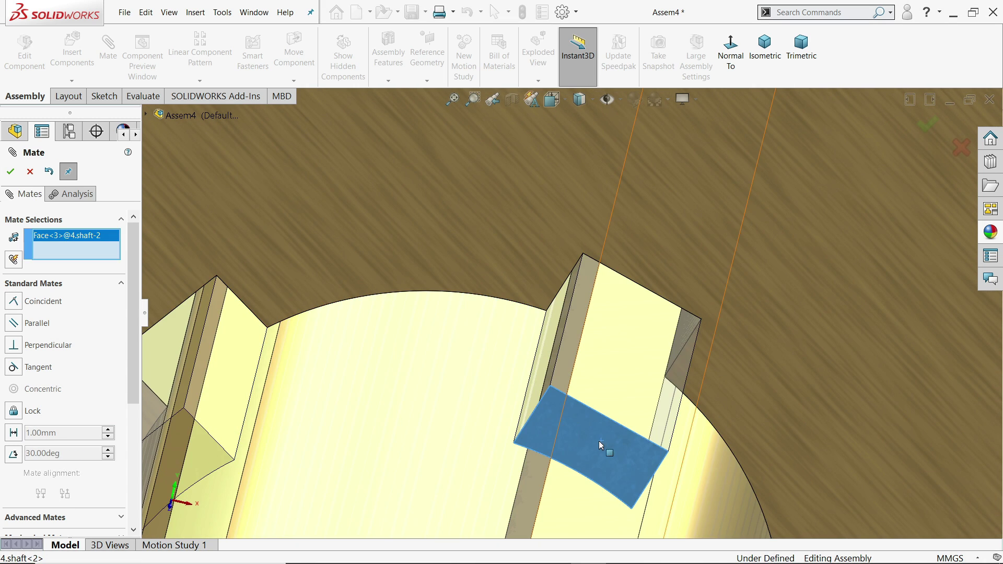
left_click(684, 240)
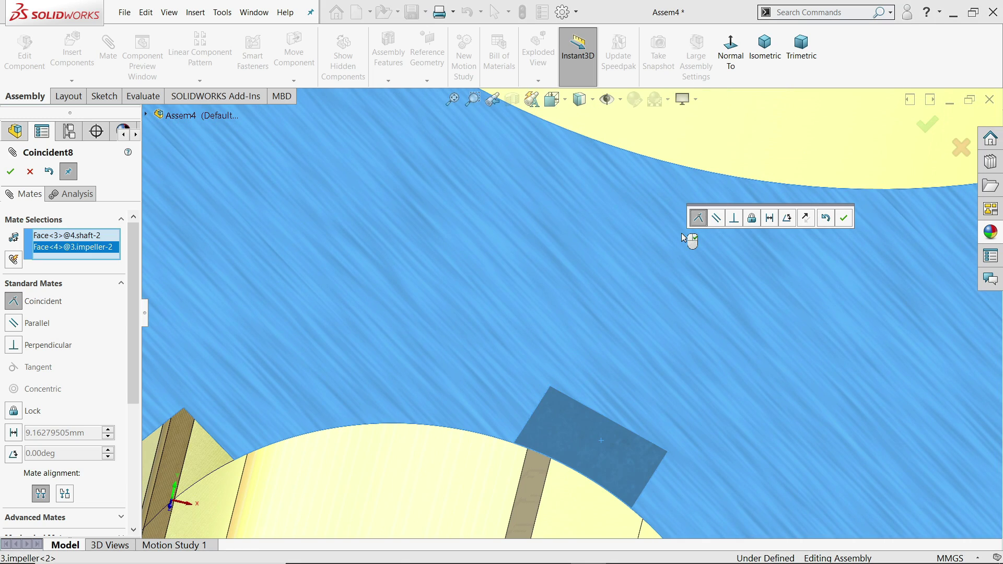
left_click(844, 221)
scroll(611, 293, "up", 6)
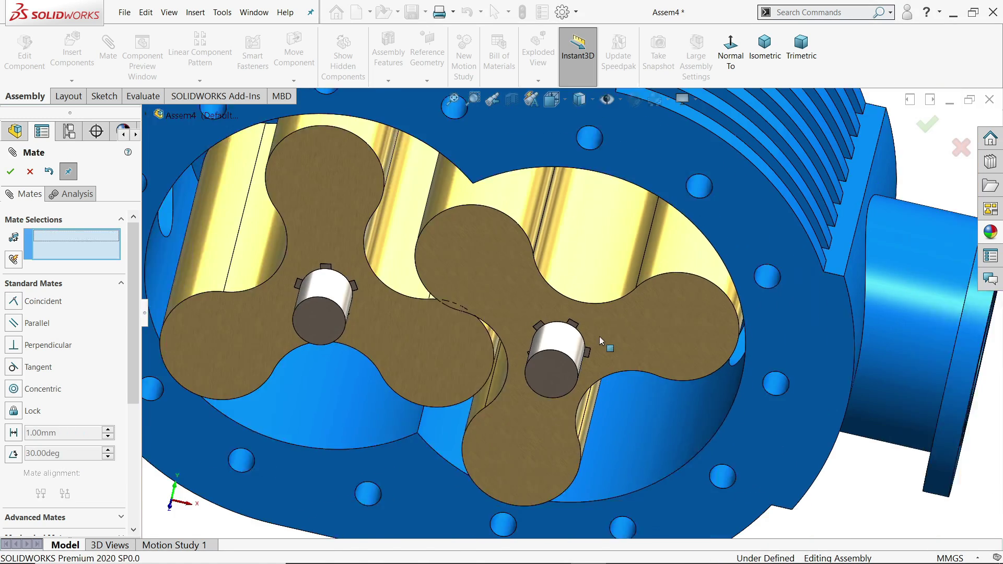
scroll(601, 340, "up", 1)
middle_click_drag(606, 350, 610, 271)
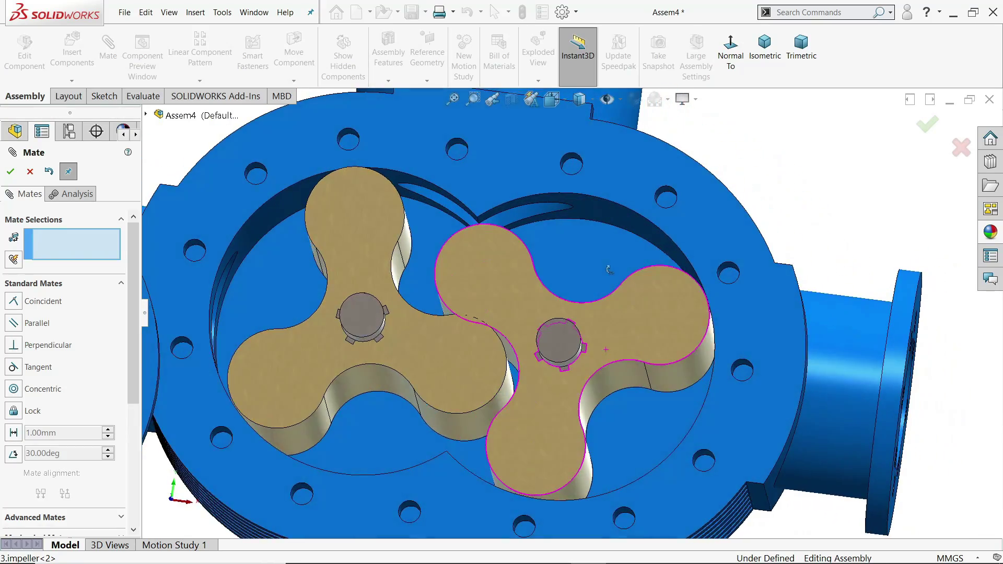
left_click(29, 173)
- View the second impeller's front face straight on and turn the impellers so their lobes mesh without overlapping
scroll(575, 316, "up", 2)
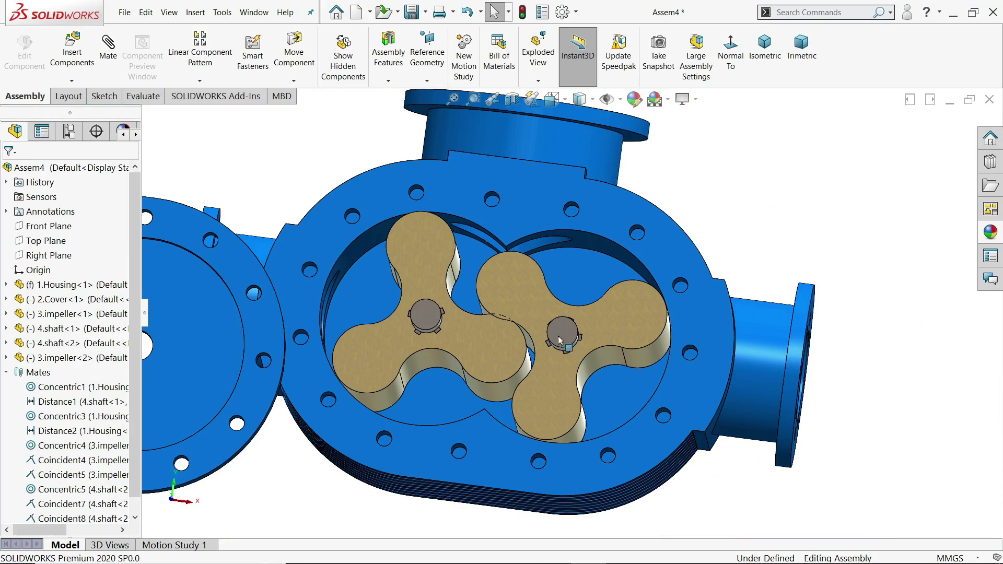
left_click(527, 305)
left_click(731, 53)
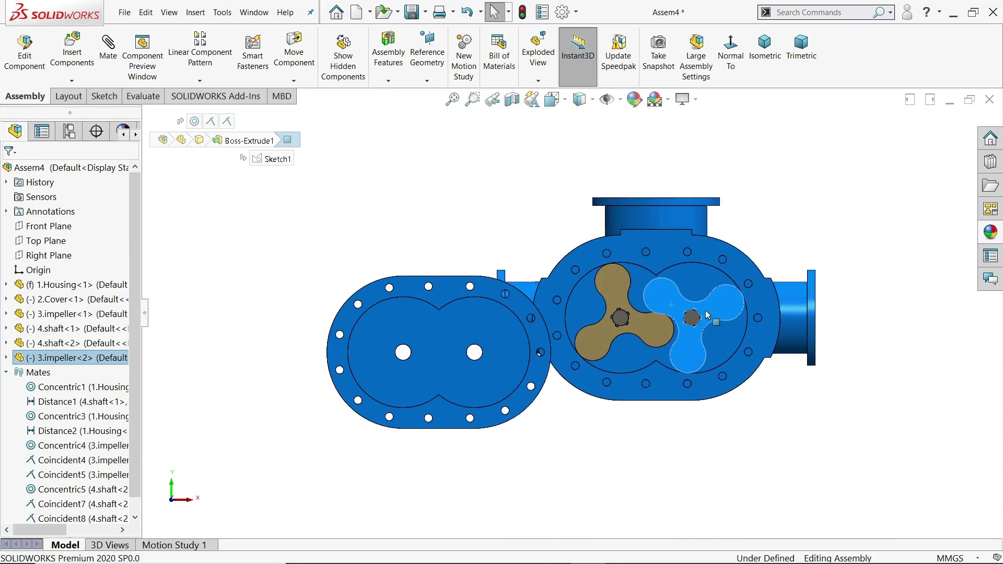
scroll(618, 339, "down", 6)
left_click_drag(575, 368, 593, 134)
key("Escape")
scroll(615, 294, "up", 5)
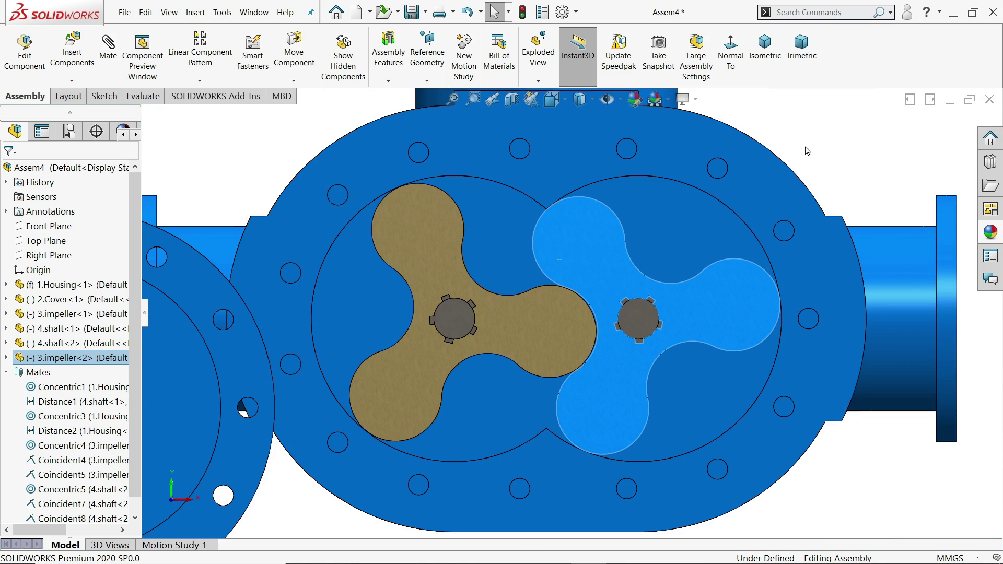
left_click(807, 172)
- Rotate the cover freely so its recessed side faces the housing and its flat outer face points outward
middle_click_drag(837, 176, 806, 188)
scroll(790, 245, "up", 6)
scroll(493, 335, "down", 2)
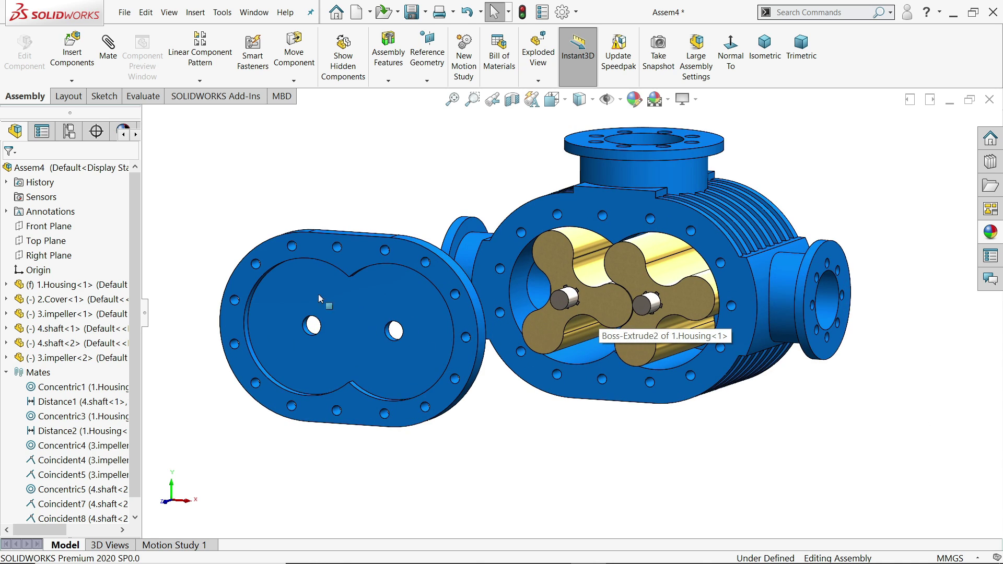
left_click(293, 81)
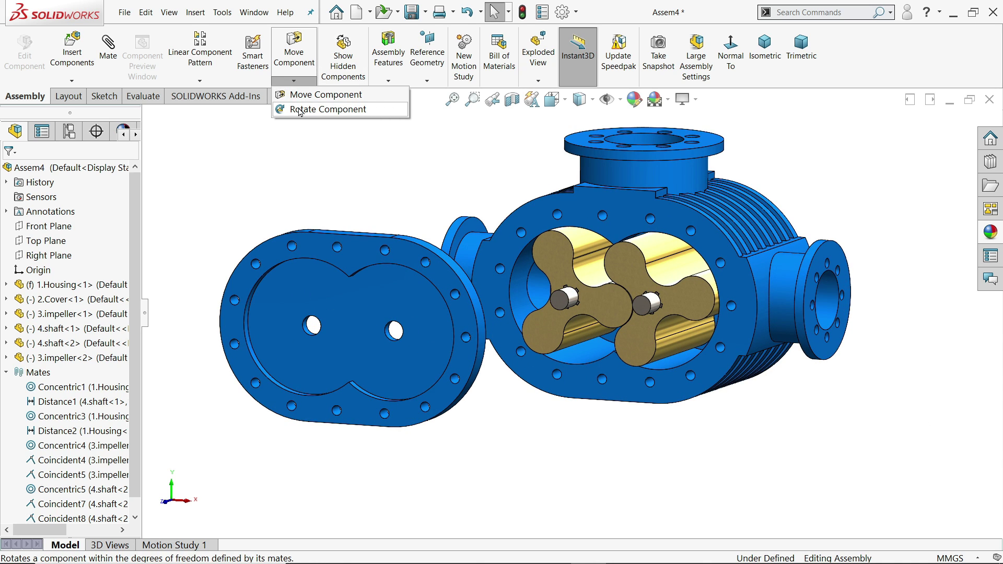
left_click(299, 110)
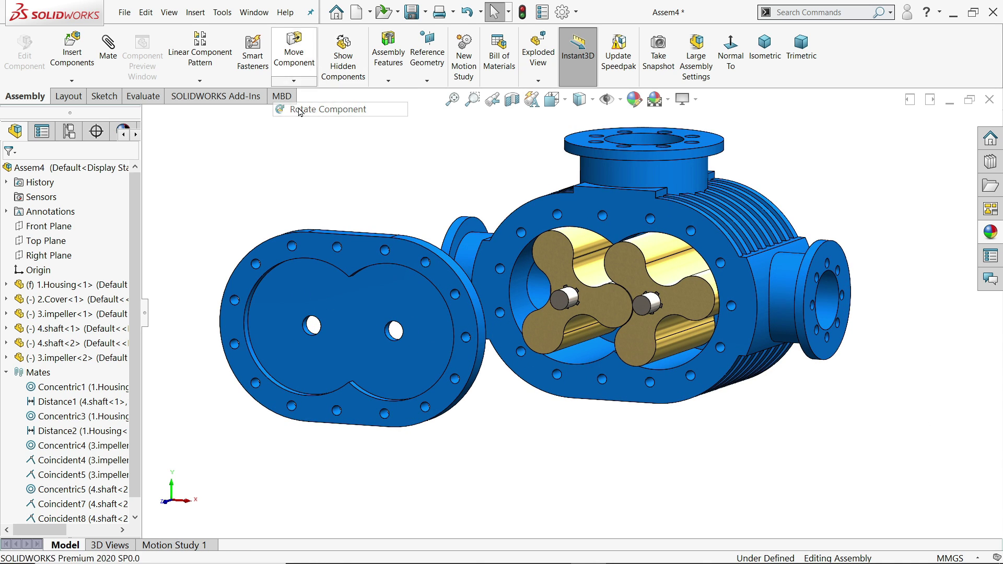
scroll(389, 360, "down", 3)
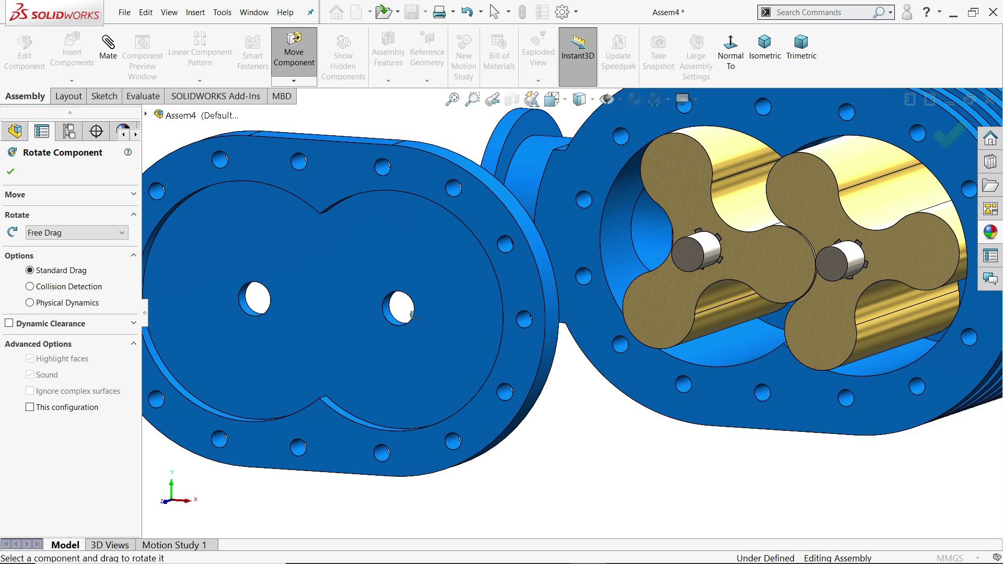
scroll(566, 329, "up", 2)
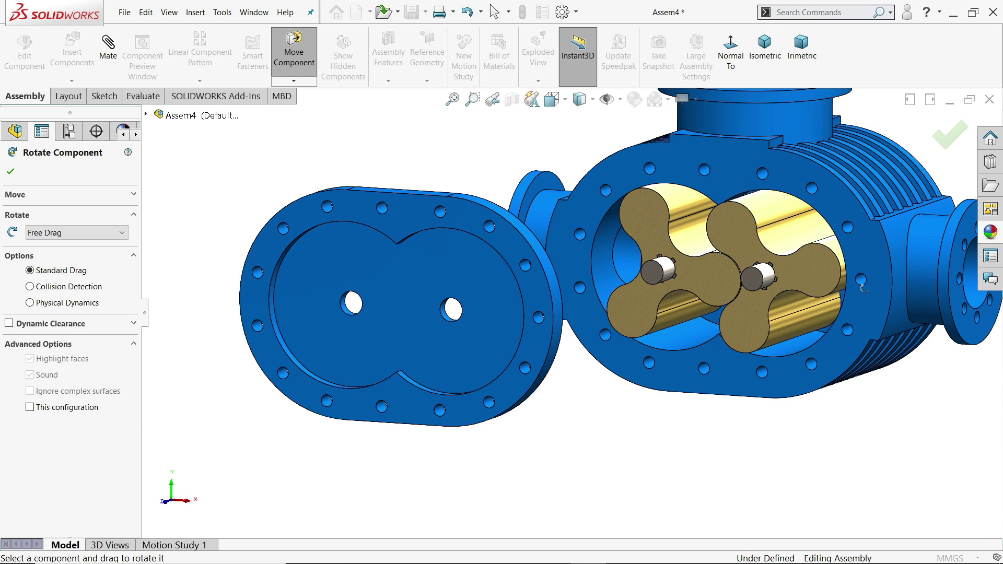
left_click_drag(423, 199, 332, 287)
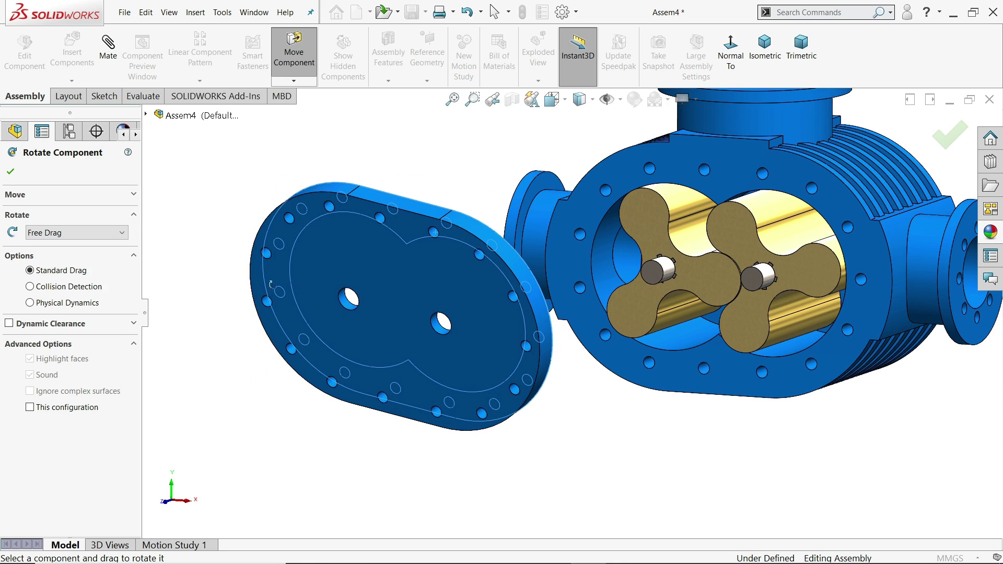
left_click(11, 174)
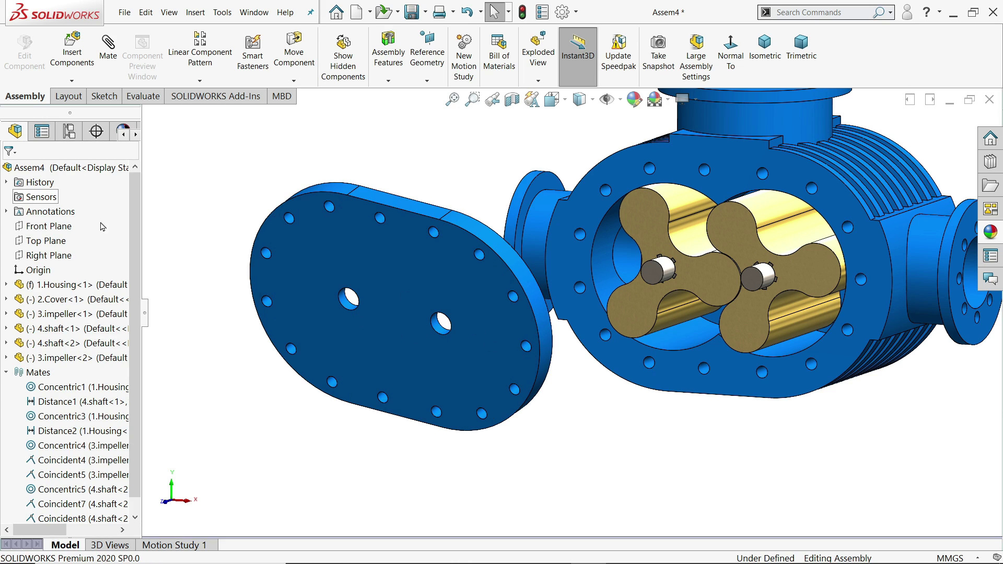
- Move the cover closer to the open front of the housing
left_click(294, 82)
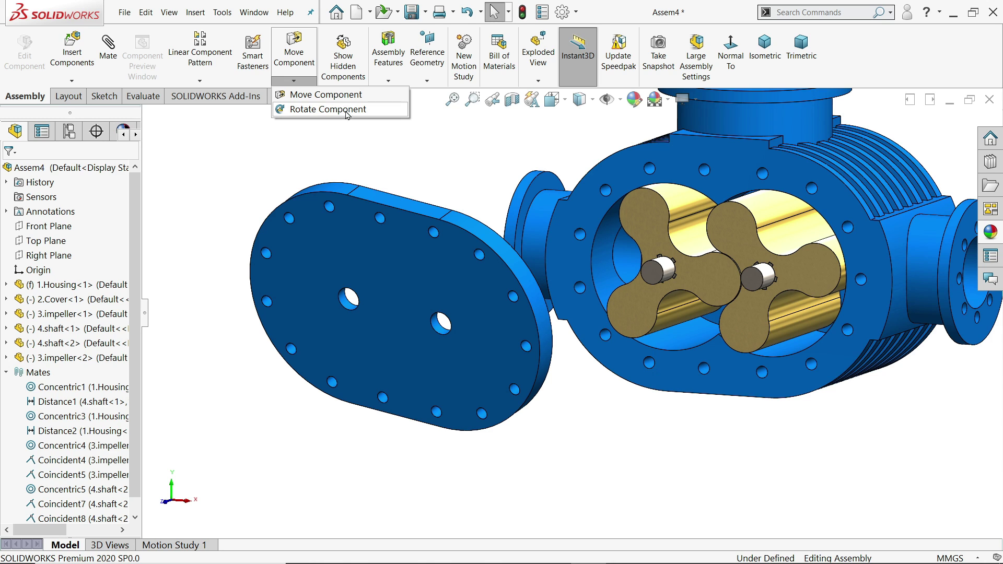
left_click(325, 94)
left_click_drag(394, 274, 488, 261)
left_click(10, 172)
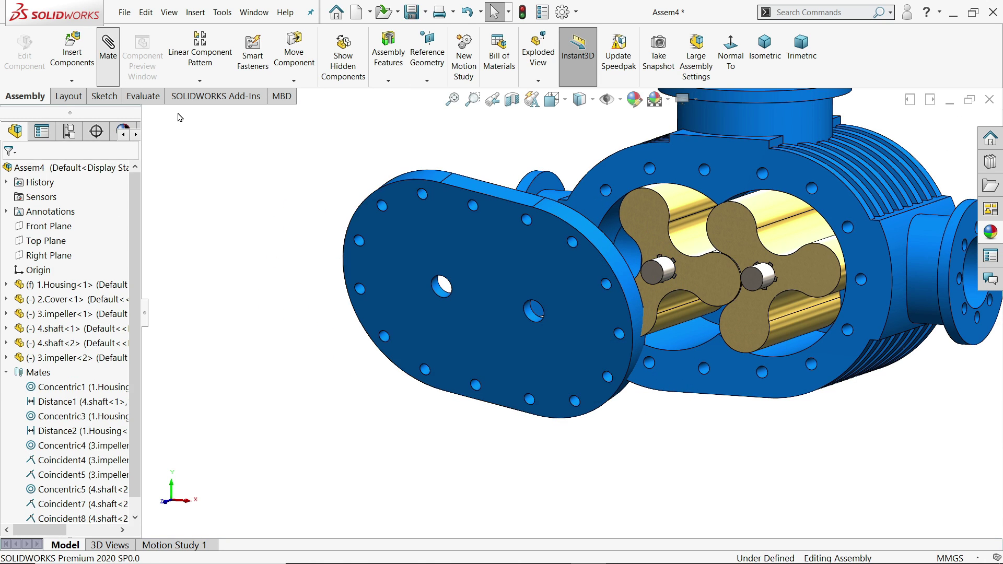
left_click(108, 47)
scroll(580, 288, "down", 3)
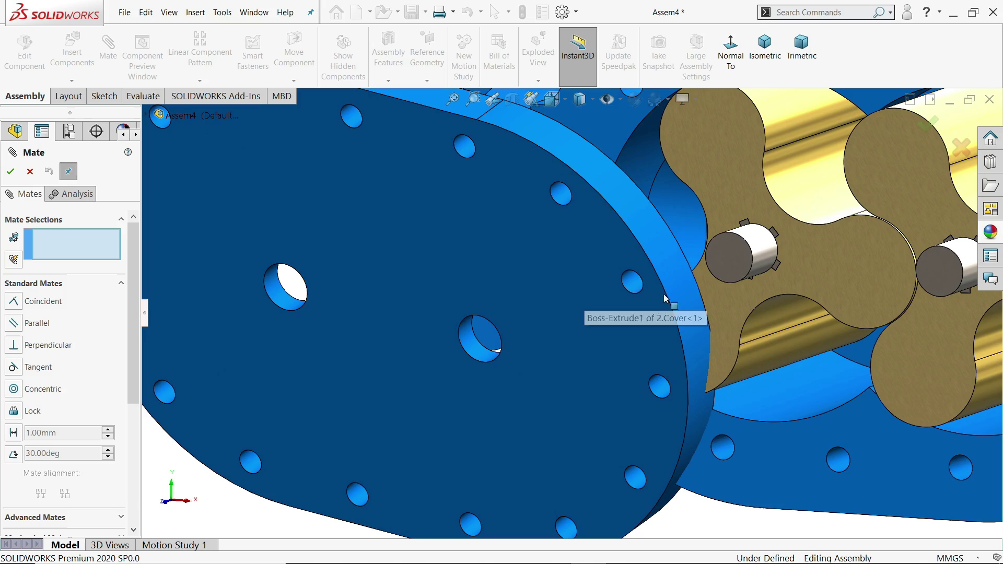
left_click(764, 260)
scroll(643, 308, "up", 5)
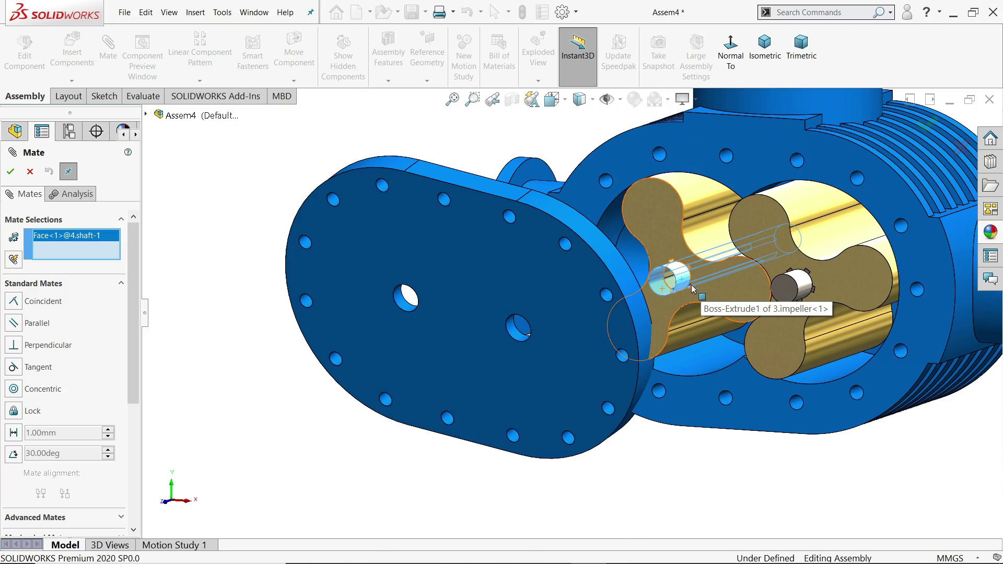
middle_click_drag(630, 272, 671, 275)
left_click(27, 173)
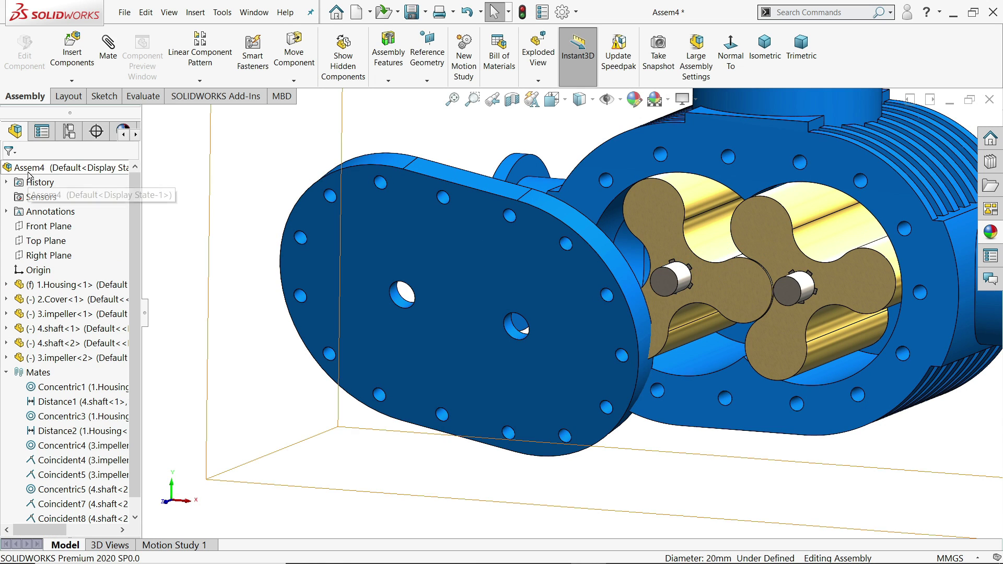
- Move the cover away from the housing to clear the view of the impellers
scroll(491, 295, "up", 2)
left_click_drag(508, 285, 352, 259)
key("Escape")
- Turn the first impeller inside the housing to check how its lobes move against the second impeller
scroll(656, 306, "down", 2)
left_click_drag(680, 302, 656, 283)
mouse_move(656, 283)
middle_mouse_down()
mouse_move(575, 280)
mouse_move(653, 282)
middle_mouse_up()
scroll(653, 282, "up", 3)
scroll(626, 305, "down", 3)
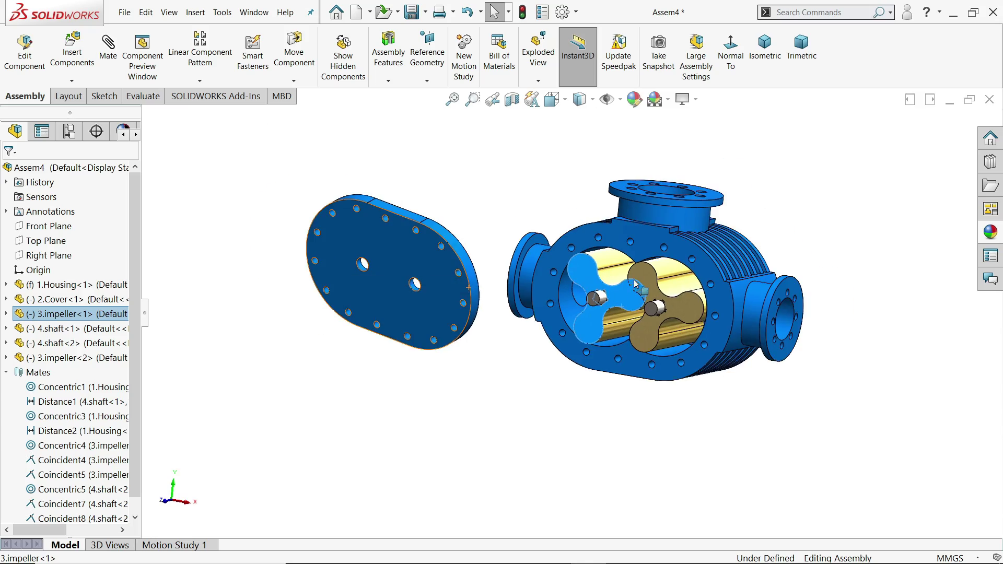
middle_click_drag(626, 304, 676, 343)
- View the first impeller's front face straight on and turn it until its lobe nests between the second impeller's lobes with a thin gap
left_click(730, 47)
scroll(663, 345, "down", 5)
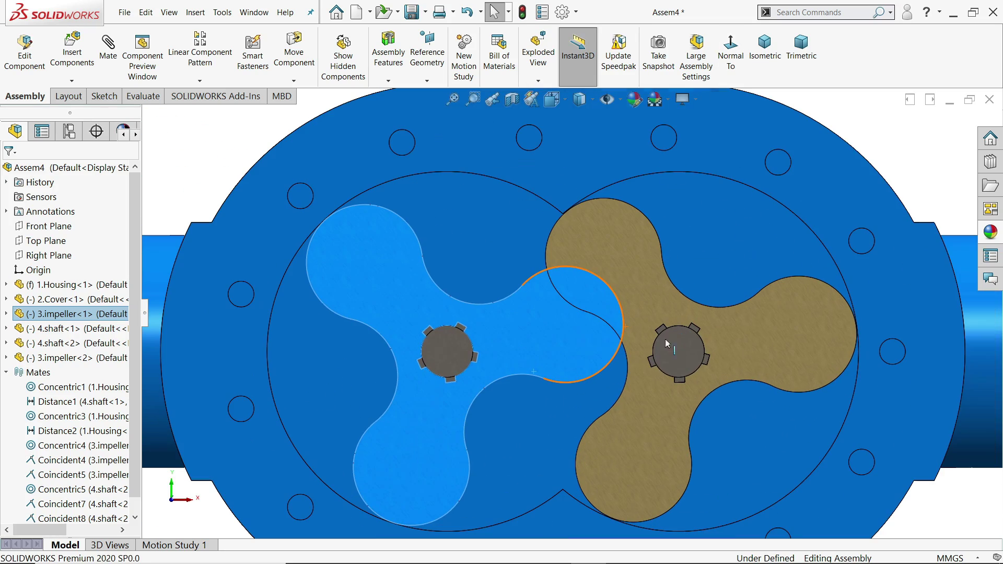
scroll(575, 343, "down", 2)
left_click_drag(575, 343, 566, 421)
key("Escape")
scroll(575, 424, "up", 3)
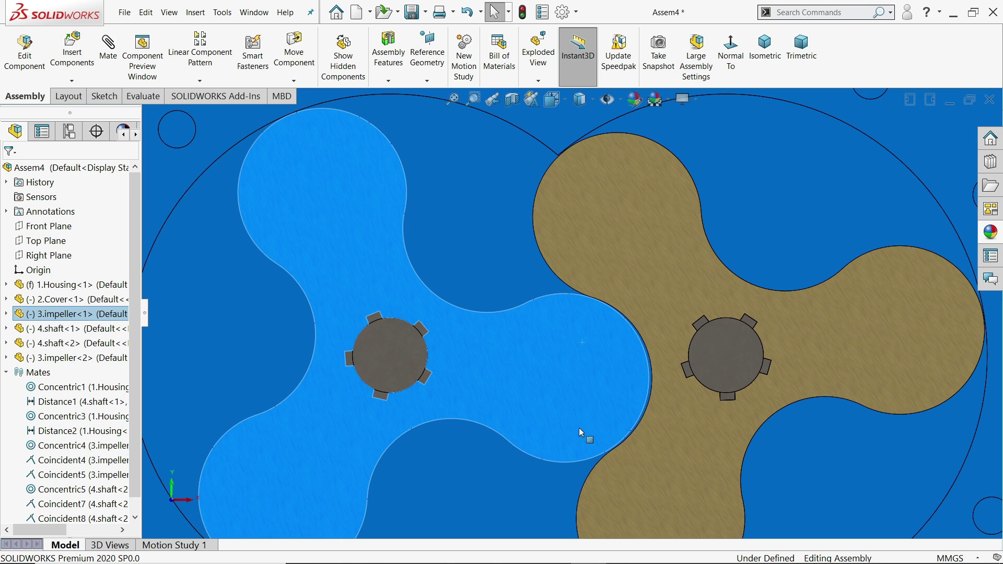
left_click(827, 148)
- Add a gear mate between the cylindrical faces of the two shafts with a 20 mm : 20 mm ratio
scroll(646, 319, "down", 3)
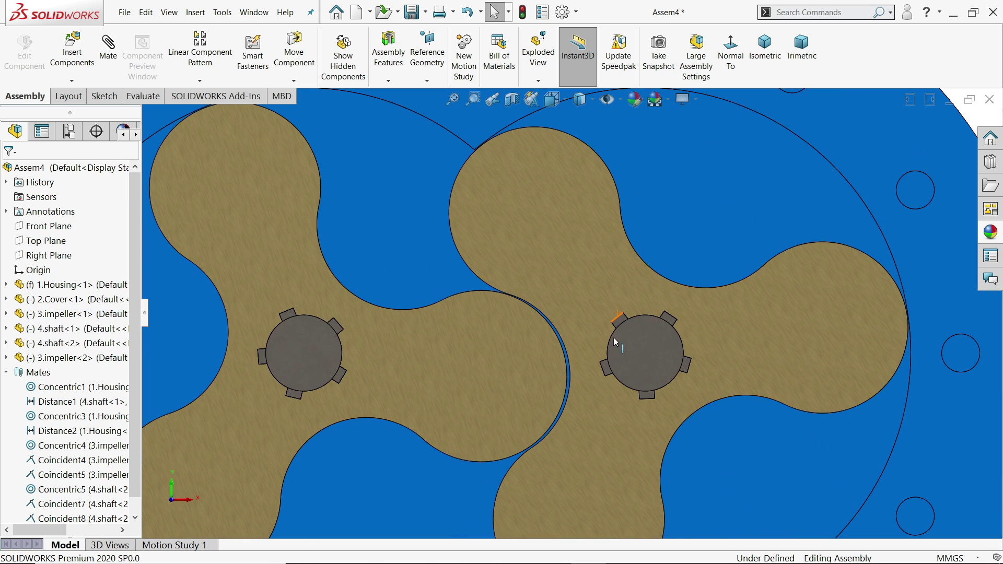
left_click(106, 51)
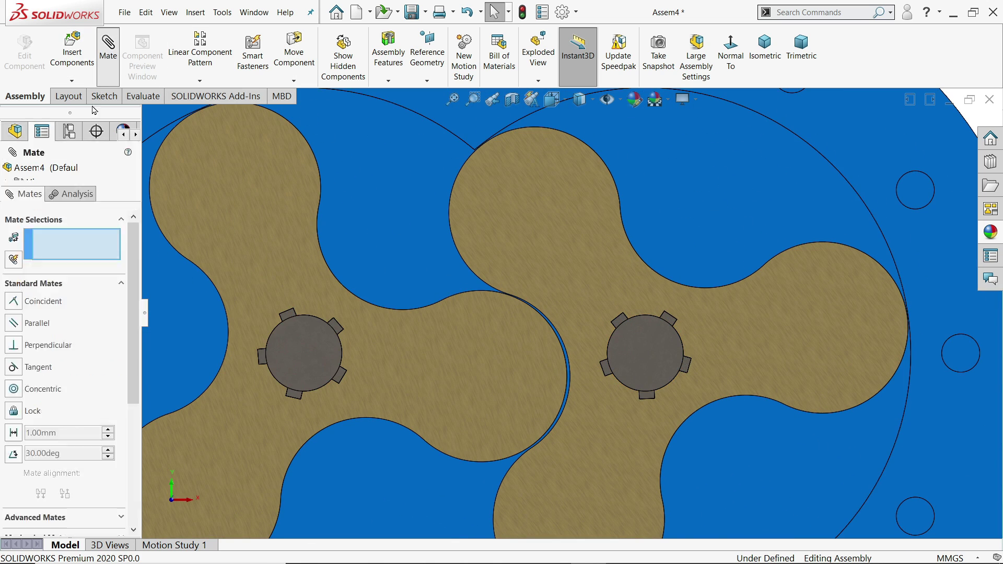
left_click(60, 289)
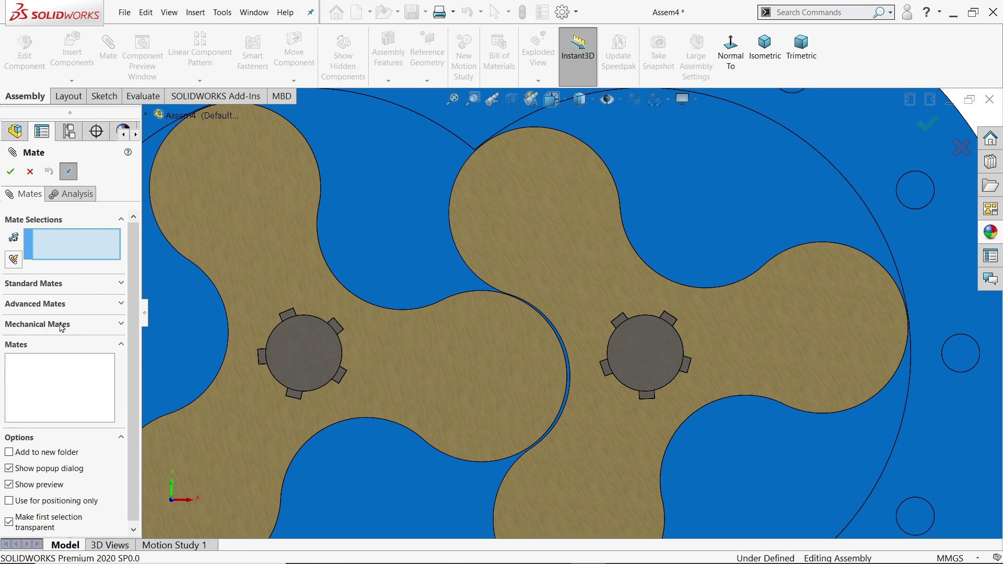
left_click(61, 325)
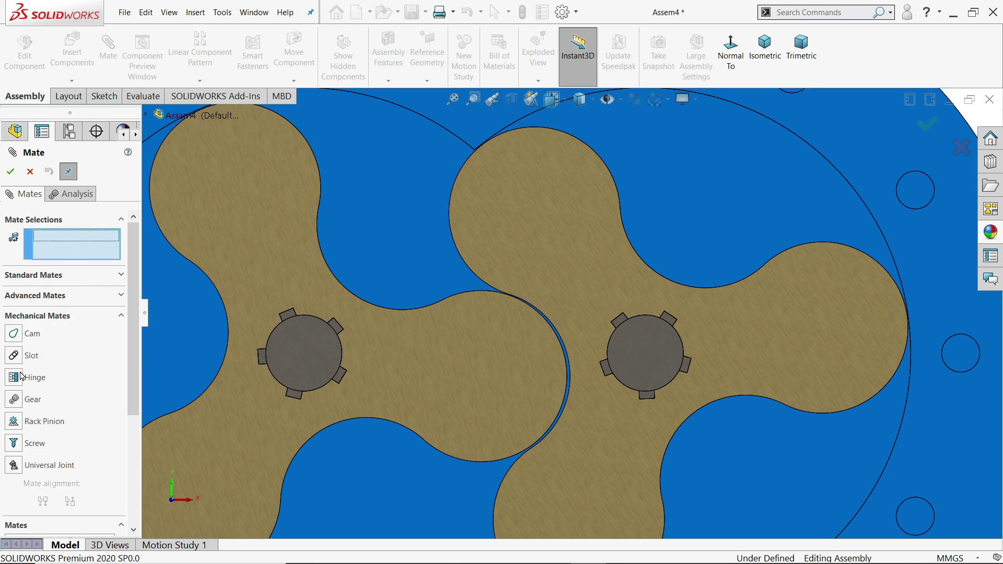
left_click(15, 400)
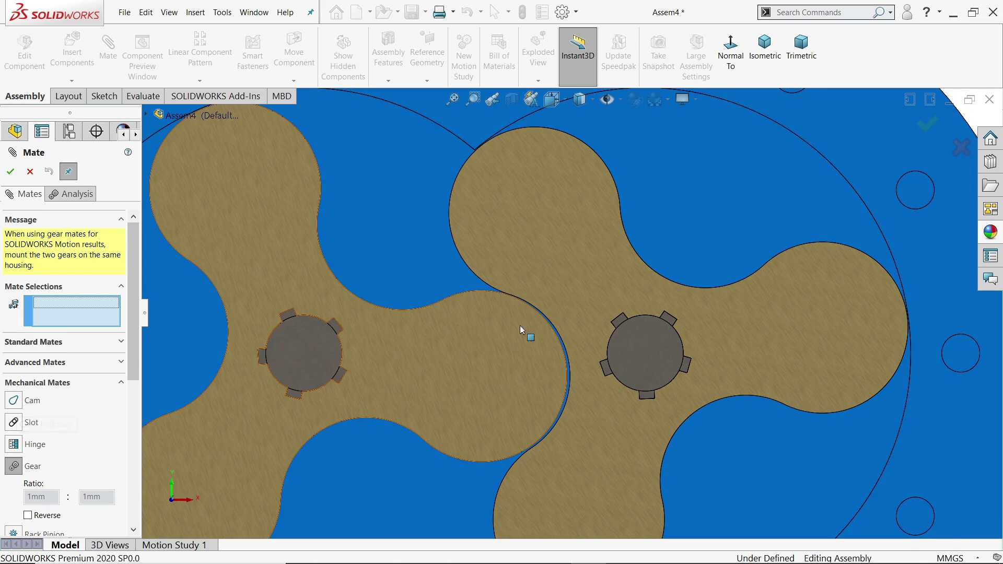
scroll(570, 313, "up", 5)
middle_click_drag(779, 183, 548, 265)
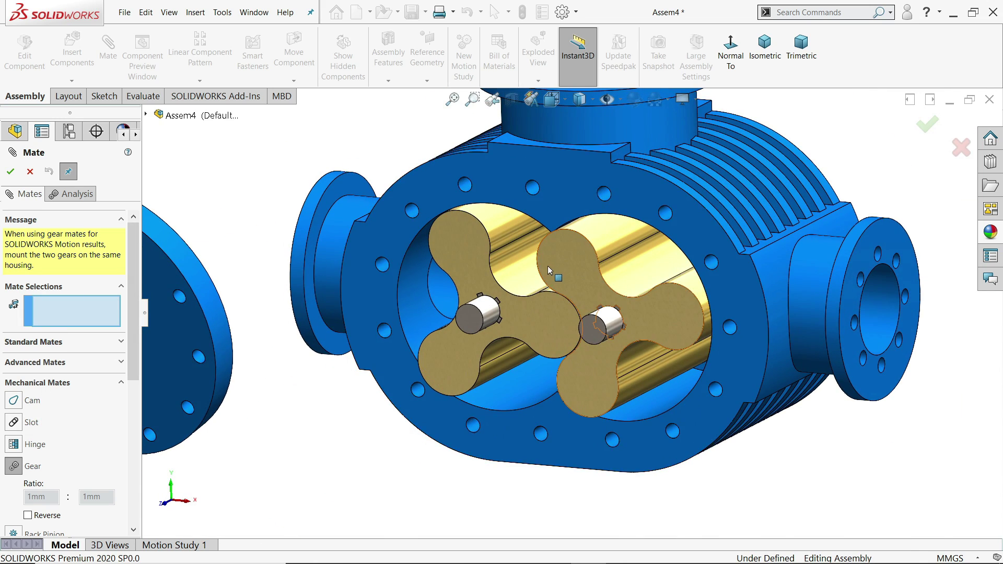
scroll(547, 266, "down", 4)
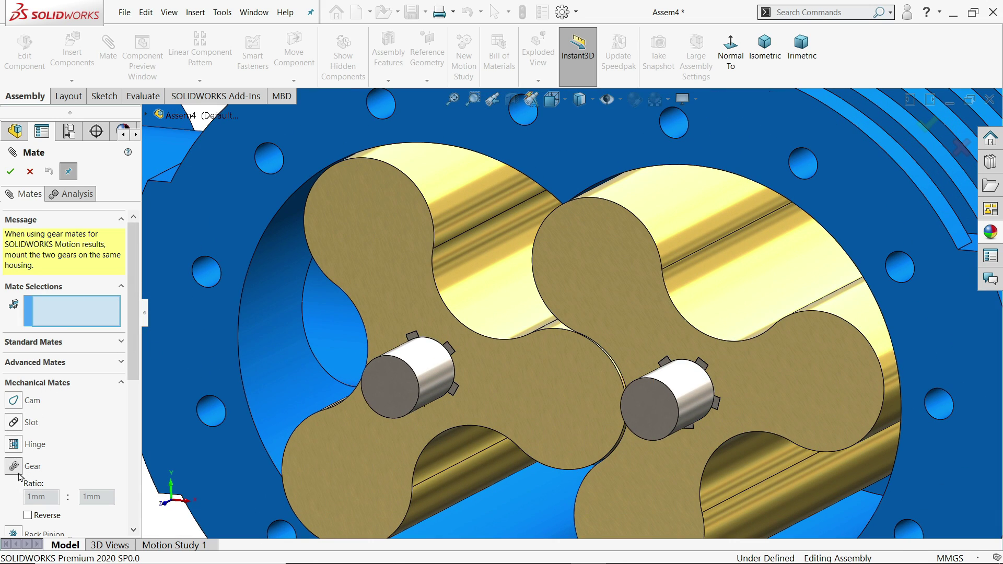
left_click(432, 374)
left_click(689, 390)
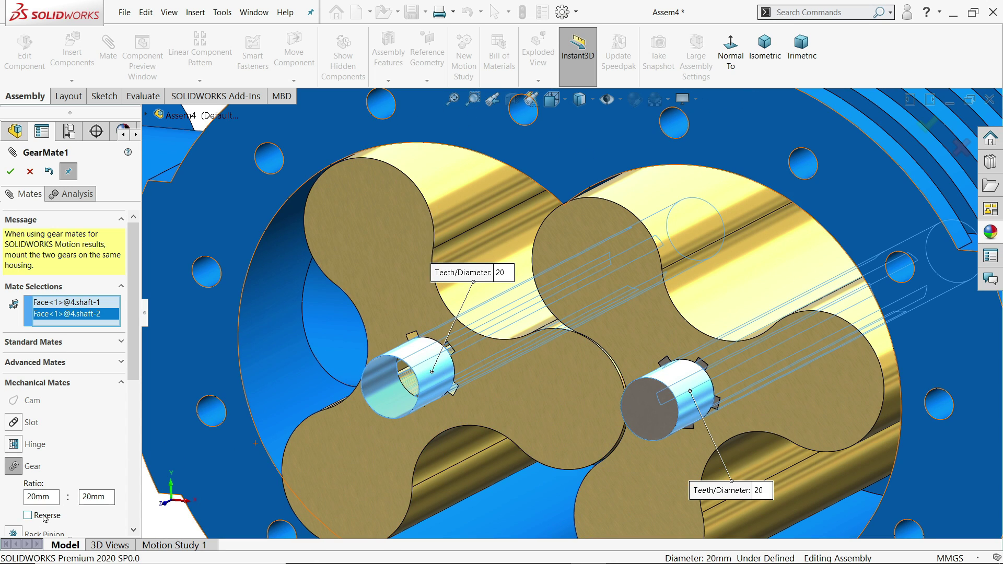
left_click(10, 170)
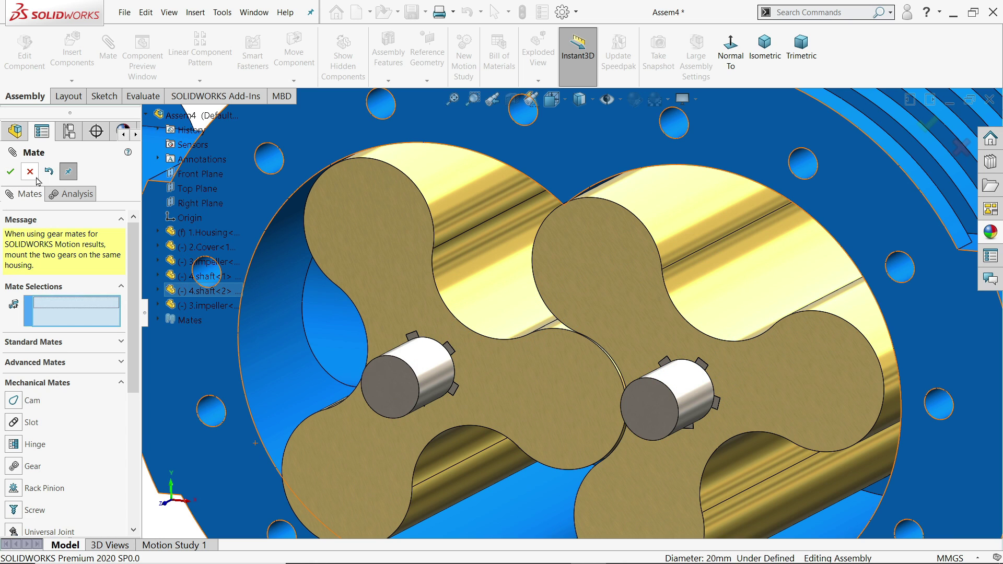
left_click(32, 175)
- Turn an impeller inside the housing to check that the gear mate makes the two impellers counter-rotate
scroll(459, 310, "down", 4)
scroll(586, 368, "up", 1)
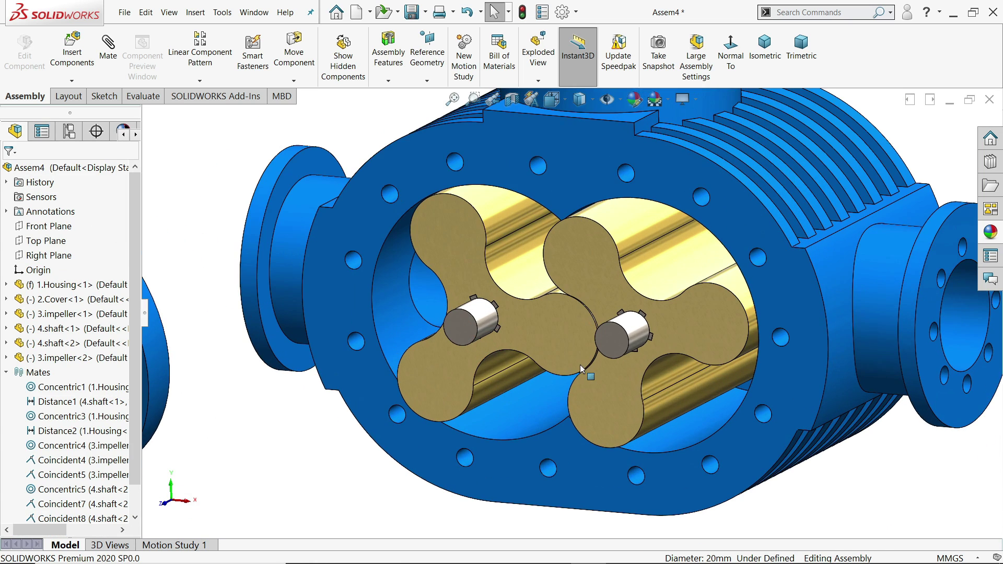
left_click_drag(615, 413, 570, 351)
middle_click_drag(697, 324, 690, 391)
scroll(691, 390, "up", 8)
left_click(504, 365)
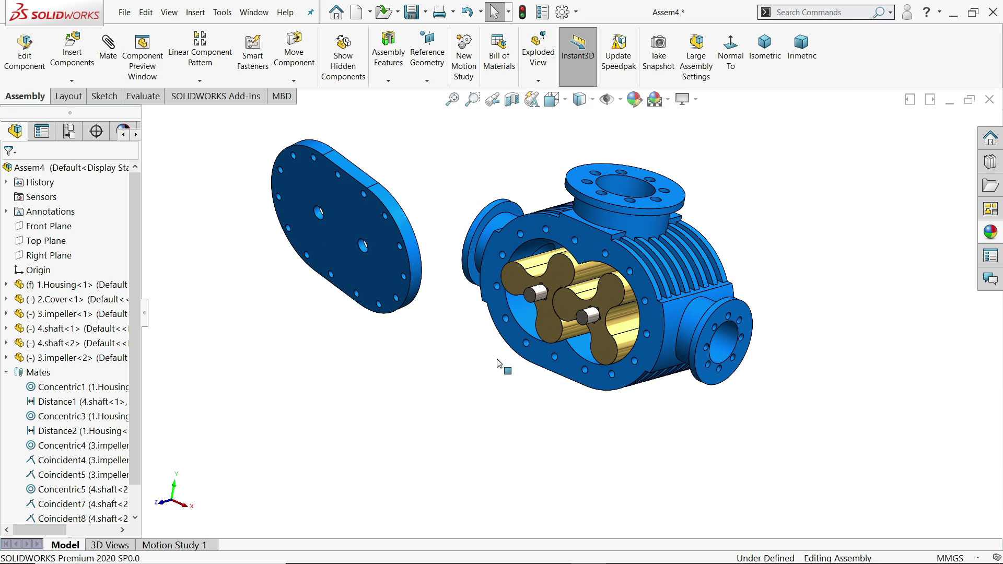
- Add a concentric mate between one shaft hole of the cover and the cylindrical face of the second shaft
scroll(568, 255, "down", 5)
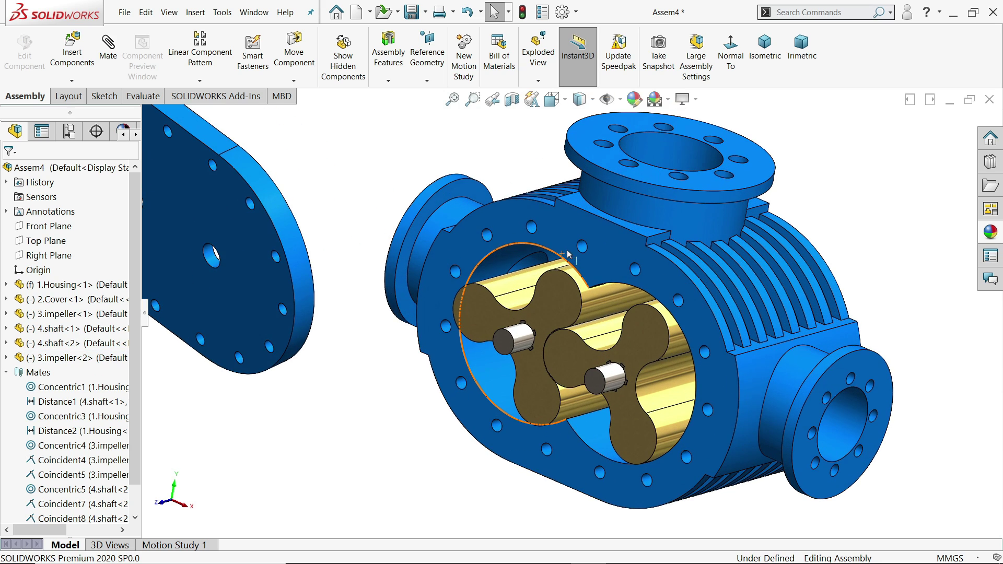
left_click(214, 260)
left_click(109, 53)
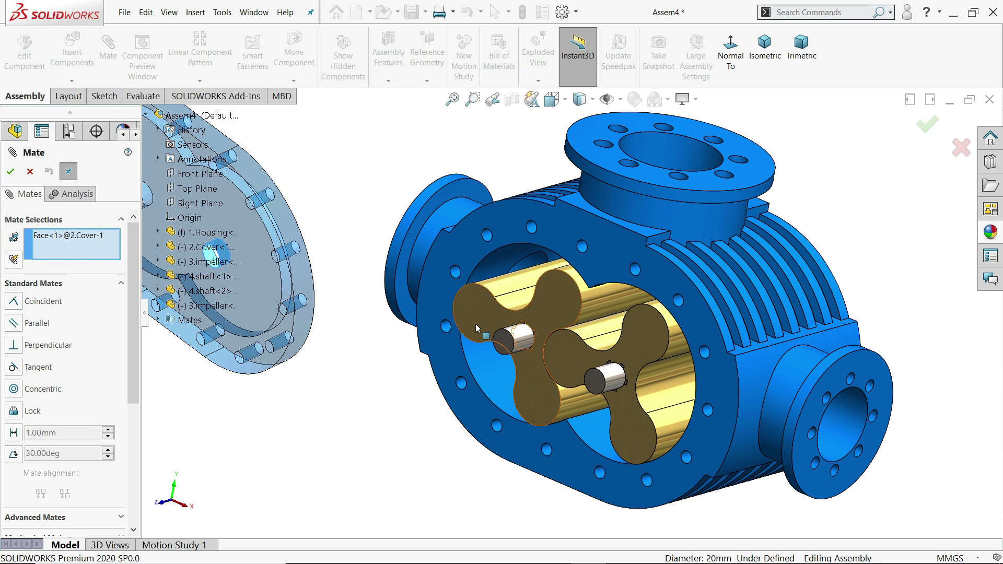
scroll(616, 386, "down", 4)
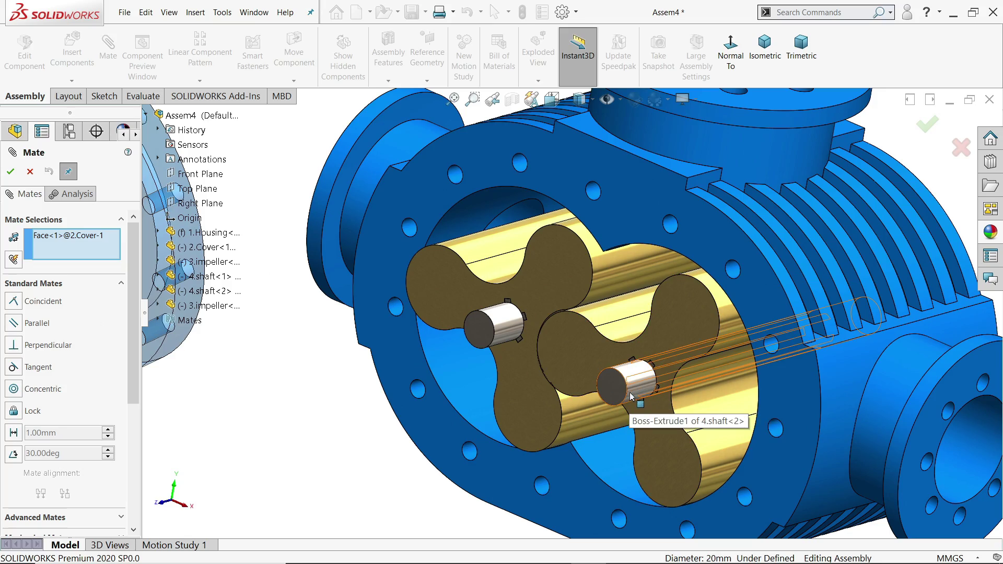
left_click(631, 397)
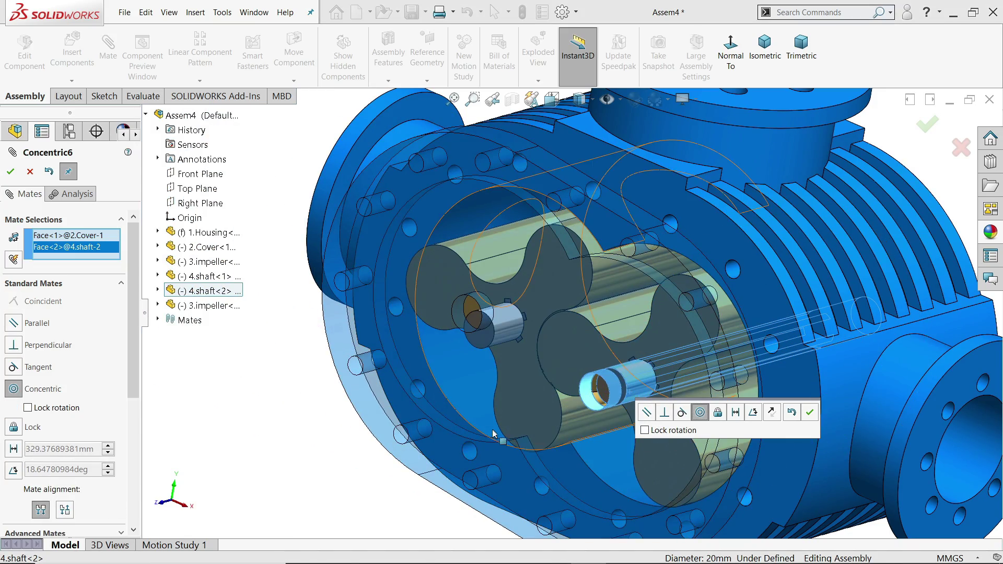
scroll(494, 434, "up", 5)
scroll(652, 361, "down", 3)
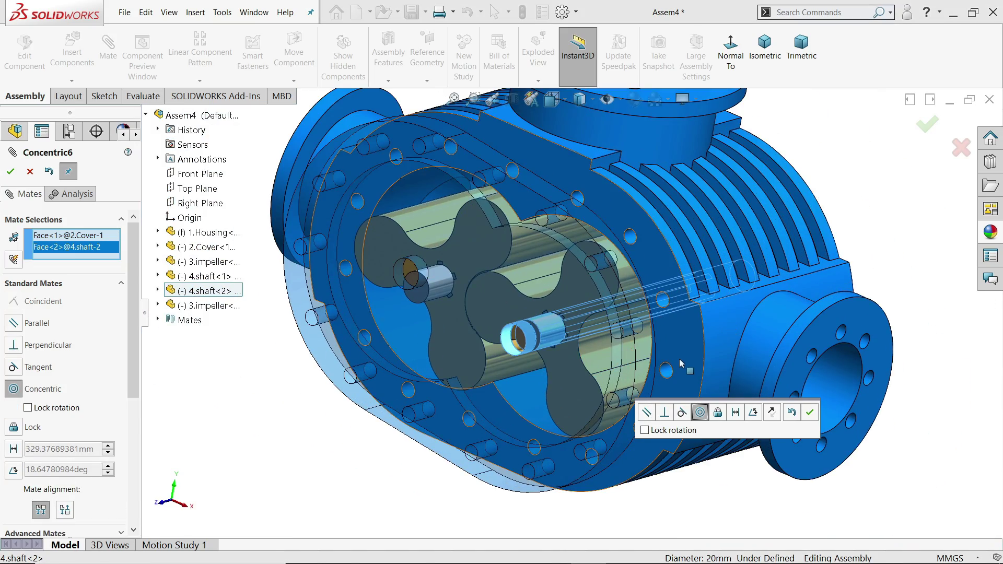
middle_click_drag(681, 359, 706, 345)
scroll(702, 357, "down", 1)
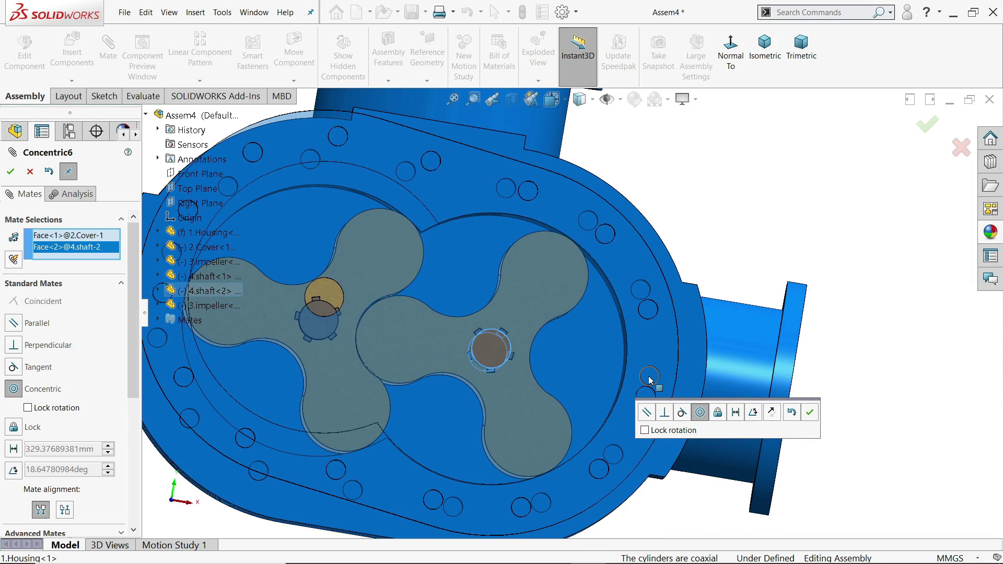
scroll(650, 381, "up", 1)
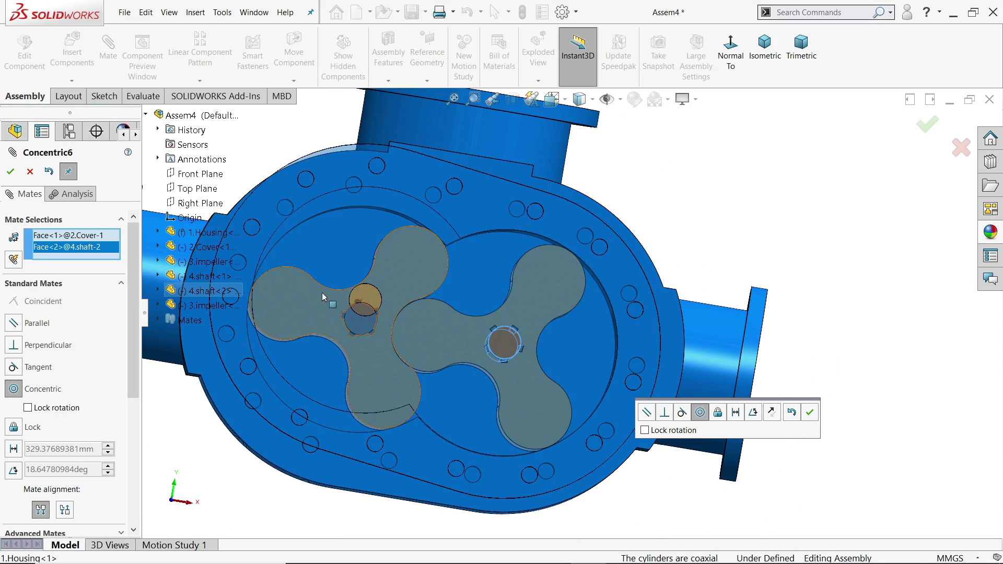
scroll(334, 282, "down", 4)
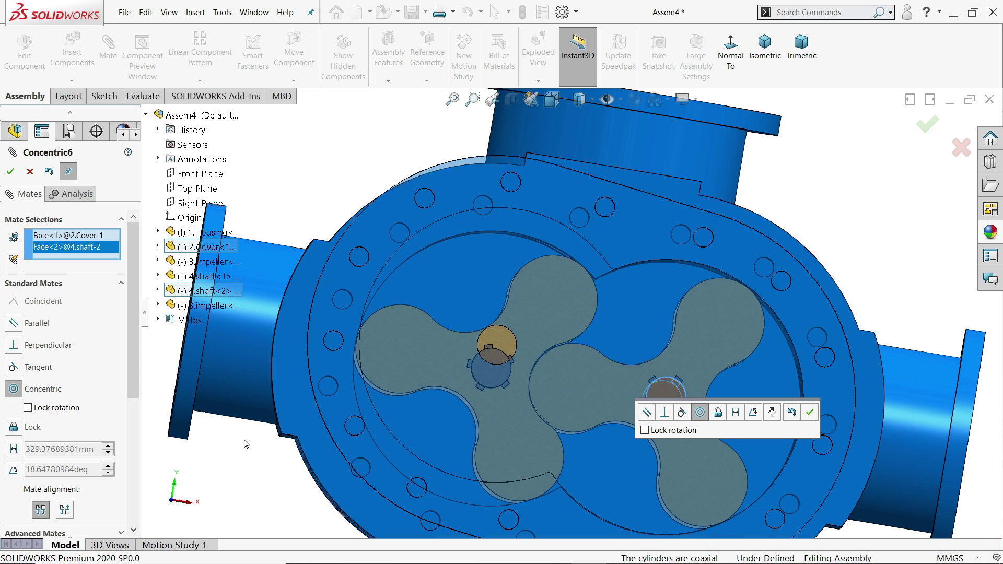
left_click(810, 413)
- Make the cover's other shaft hole concentric with the cylindrical face of the first shaft
scroll(531, 349, "down", 5)
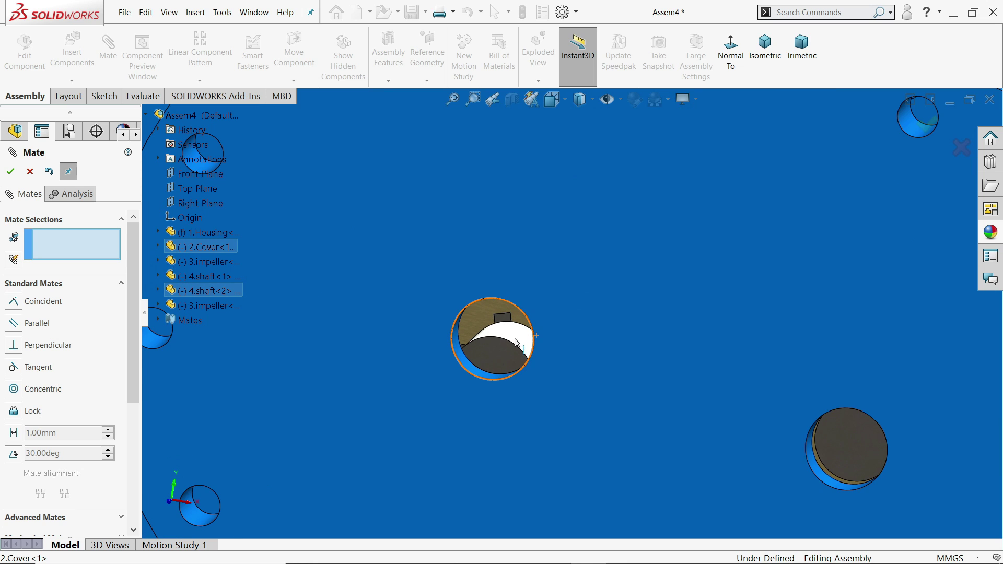
left_click(517, 346)
middle_click_drag(518, 347, 479, 391)
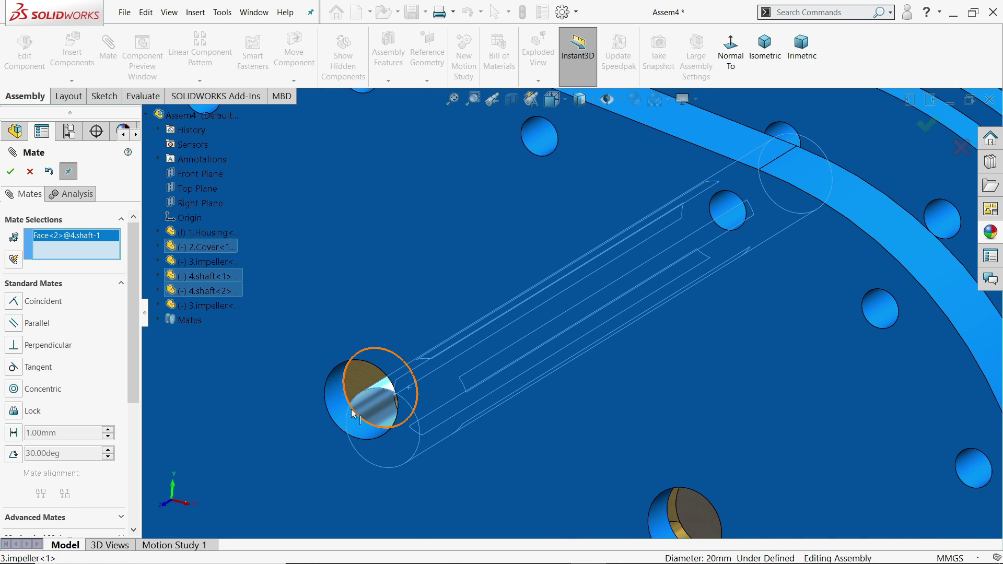
left_click(337, 403)
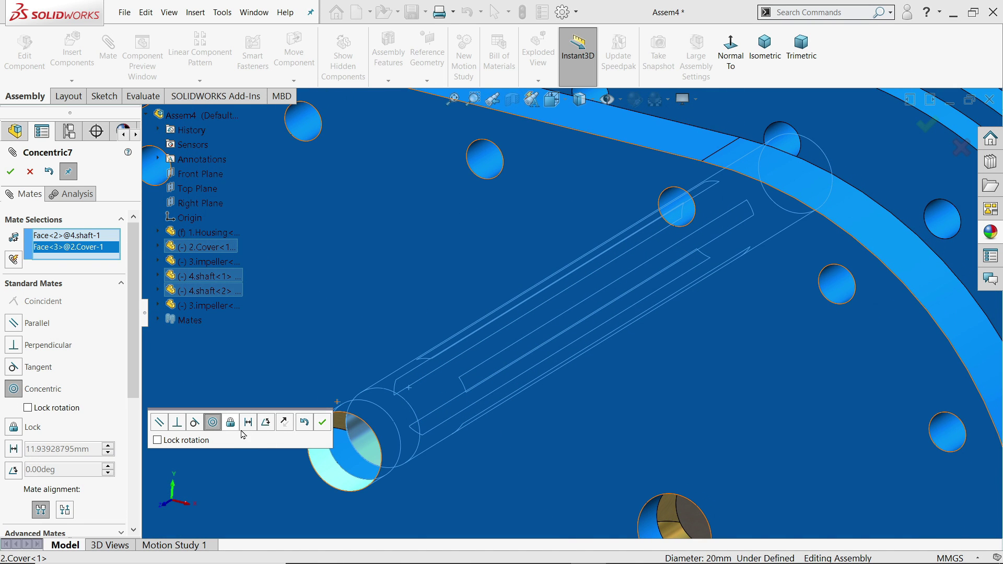
left_click(324, 426)
- Close the housing by mating the cover's inner face coincident with the housing's front flange face
scroll(519, 430, "up", 10)
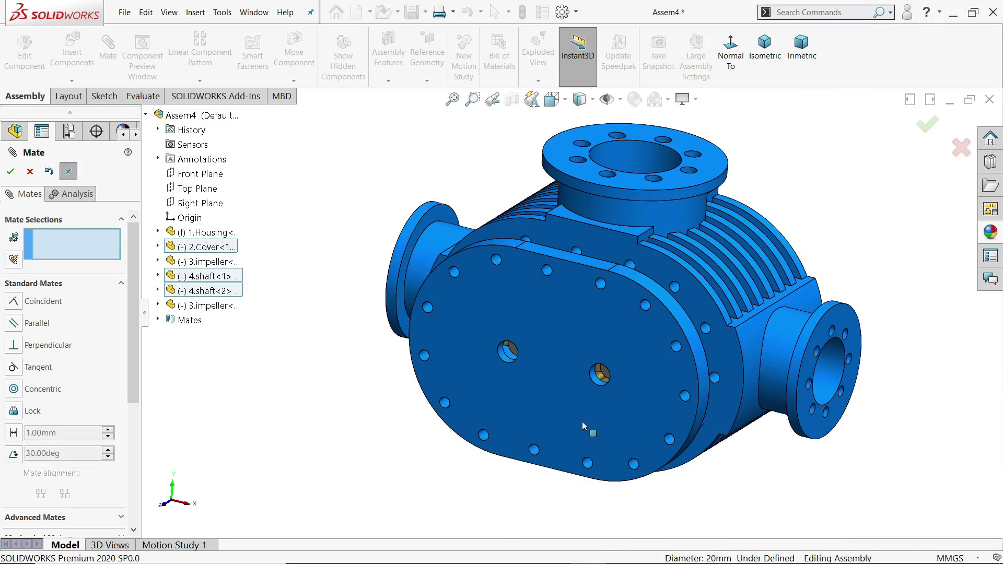
scroll(584, 418, "down", 5)
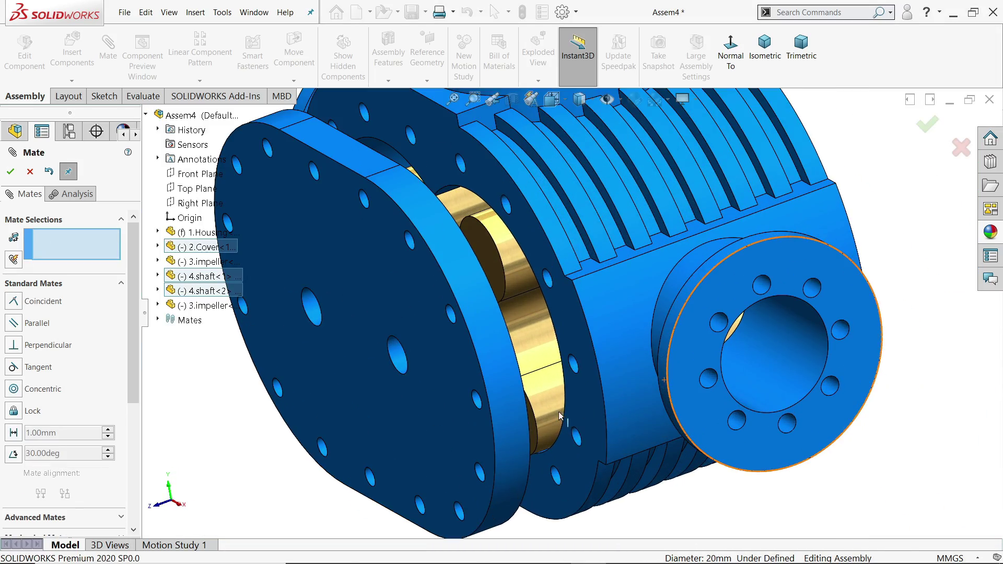
left_click(582, 401)
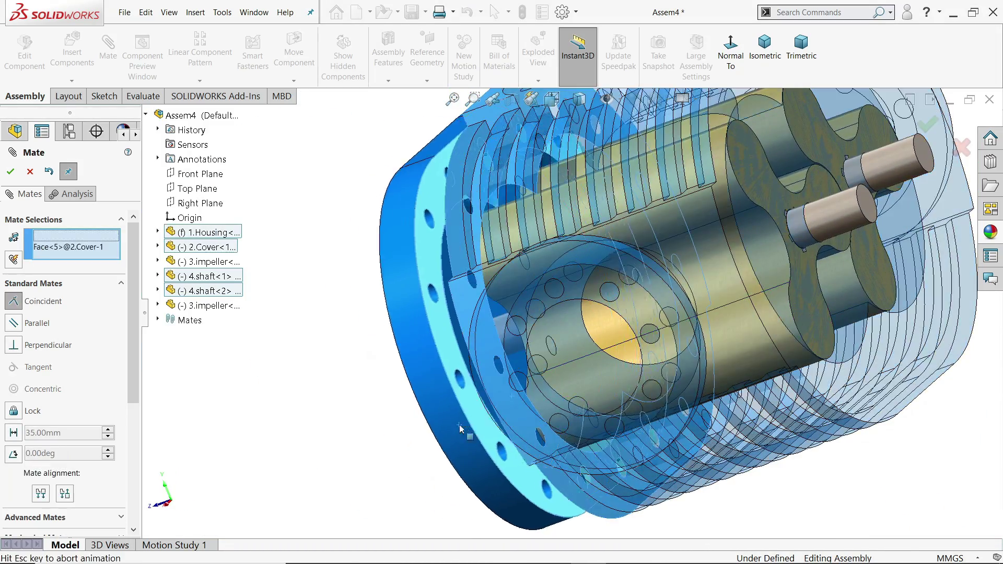
left_click(460, 429)
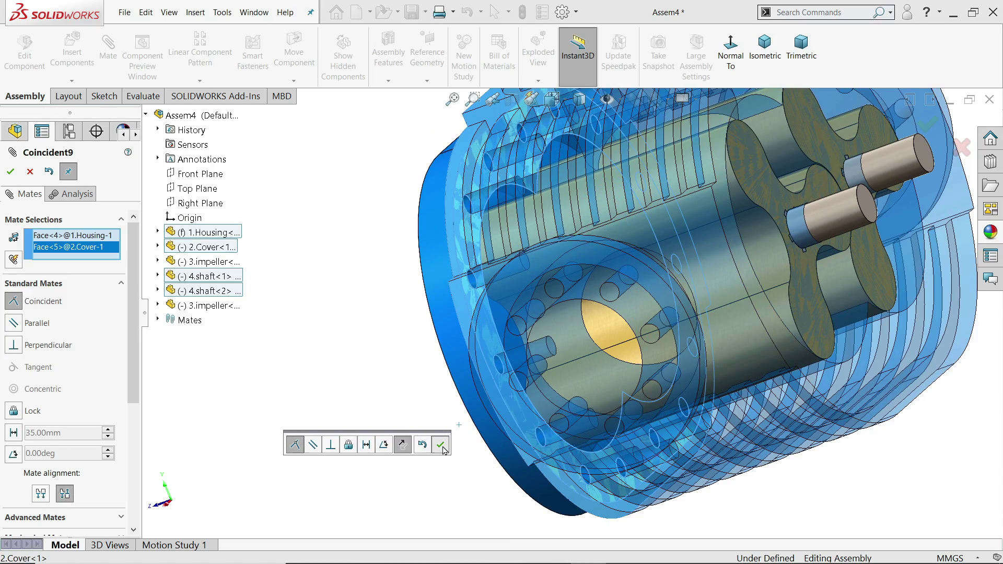
left_click(443, 451)
middle_click_drag(457, 454, 556, 438)
scroll(556, 438, "up", 5)
scroll(466, 333, "down", 2)
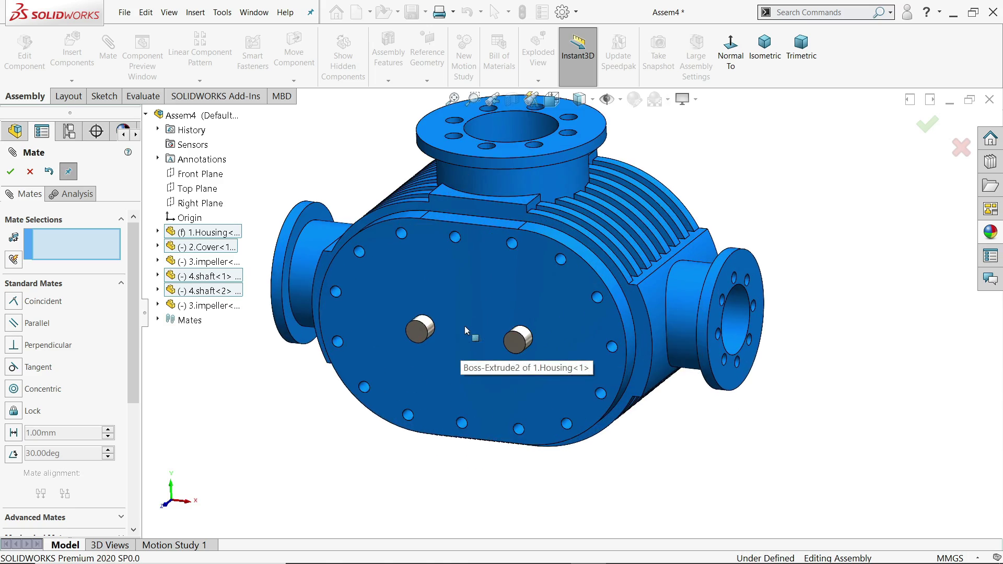
scroll(466, 333, "up", 1)
middle_click_drag(466, 333, 474, 352)
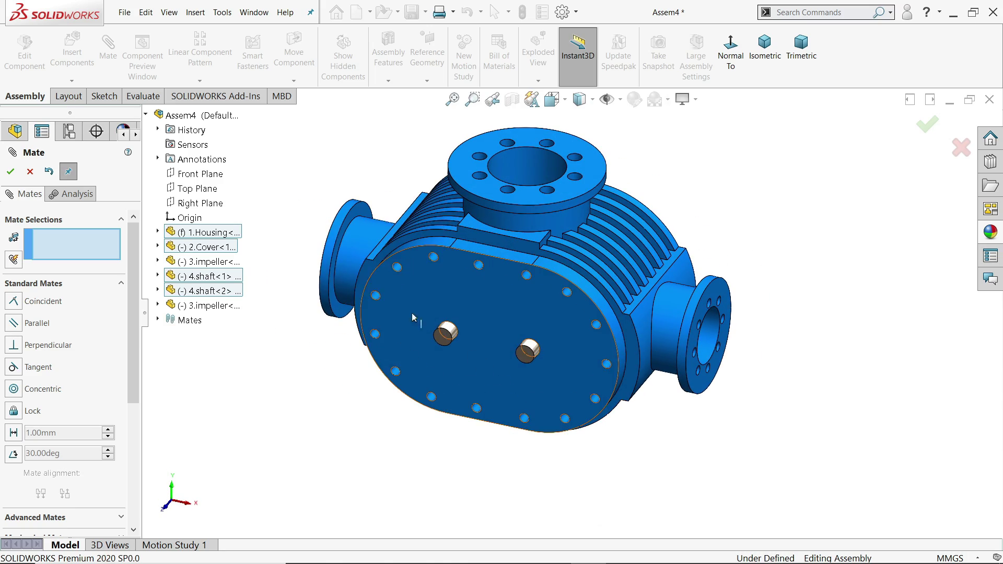
left_click(15, 177)
- Open the ANSI Metric Hex Head bolts and screws in the Toolbox to find fasteners for the cover
scroll(436, 239, "down", 2)
middle_click_drag(559, 342, 587, 381)
scroll(690, 342, "down", 2)
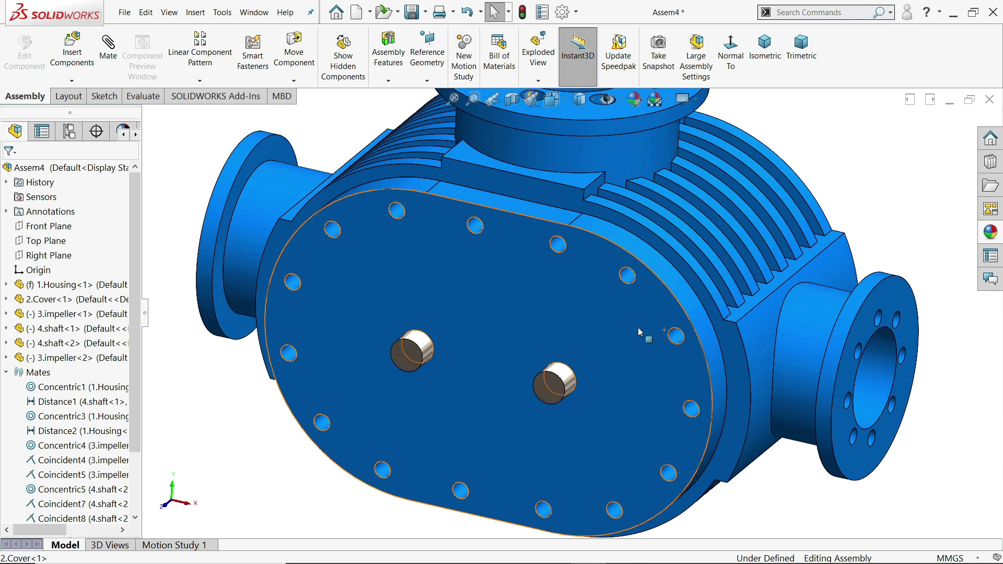
left_click(991, 162)
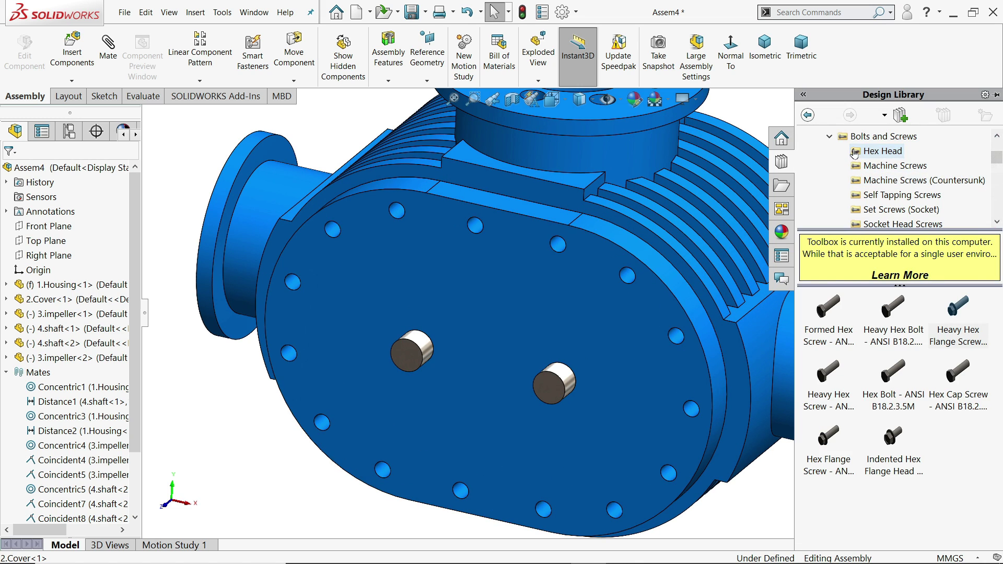
scroll(851, 146, "up", 2)
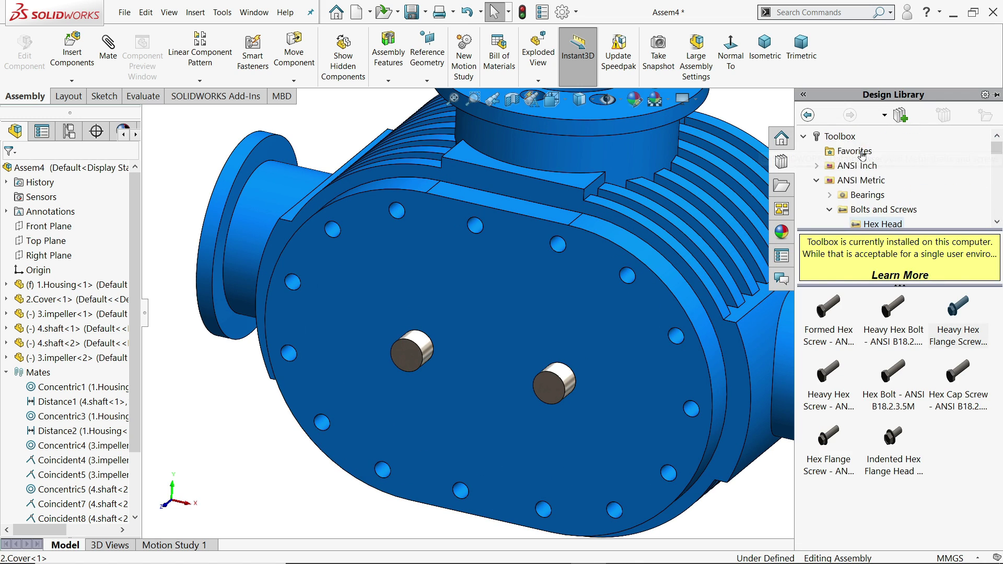
left_click(840, 137)
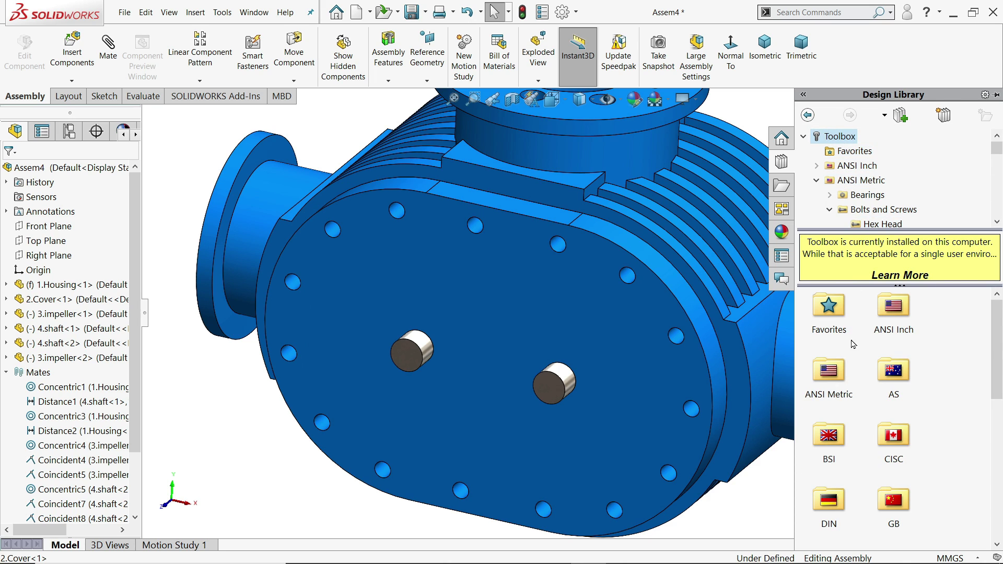
double_click(832, 383)
double_click(898, 316)
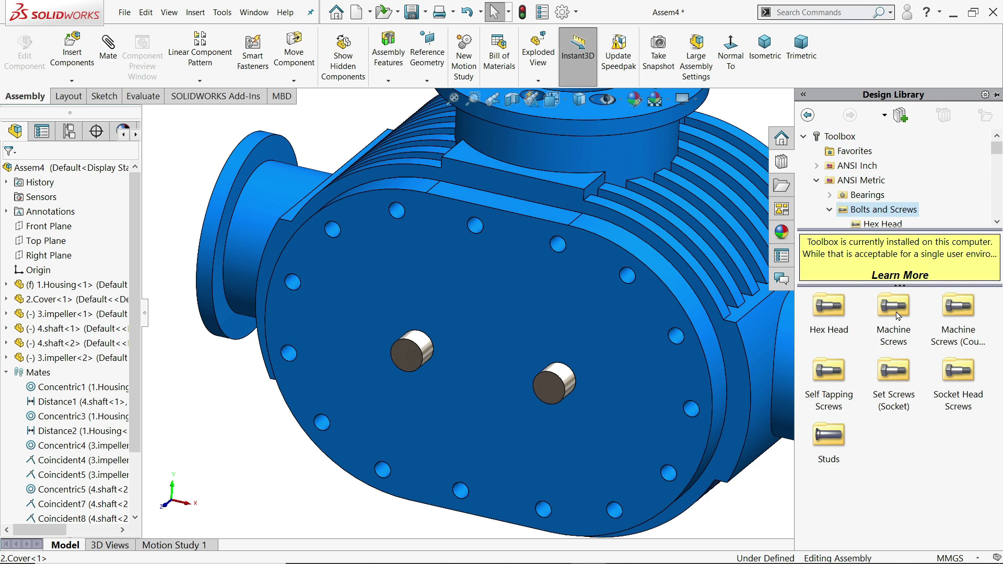
double_click(827, 314)
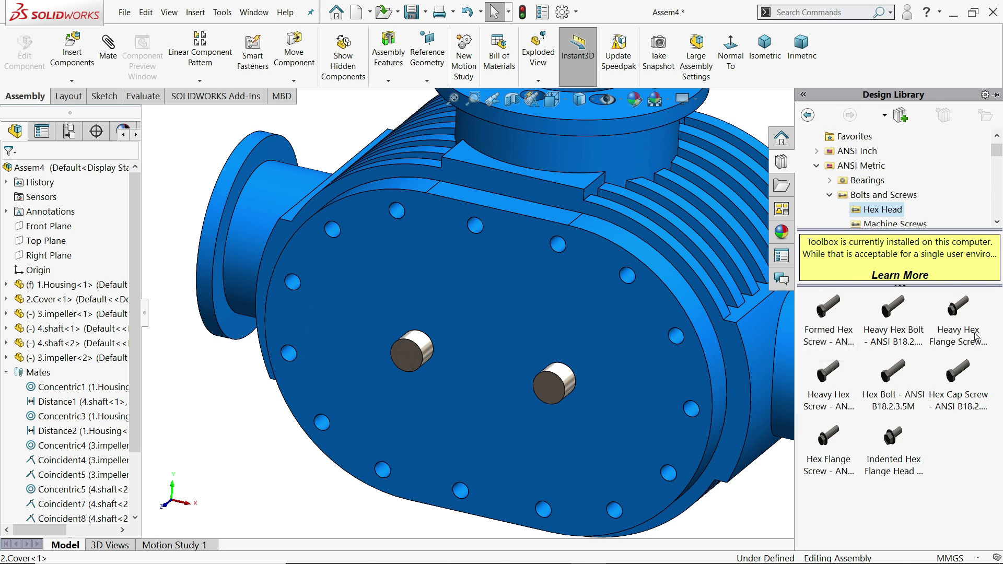
- Insert a Heavy Hex Flange Screw into the upper hole at the cover's right end, with size M10 and length 50
mouse_move(959, 324)
scroll(709, 295, "down", 6)
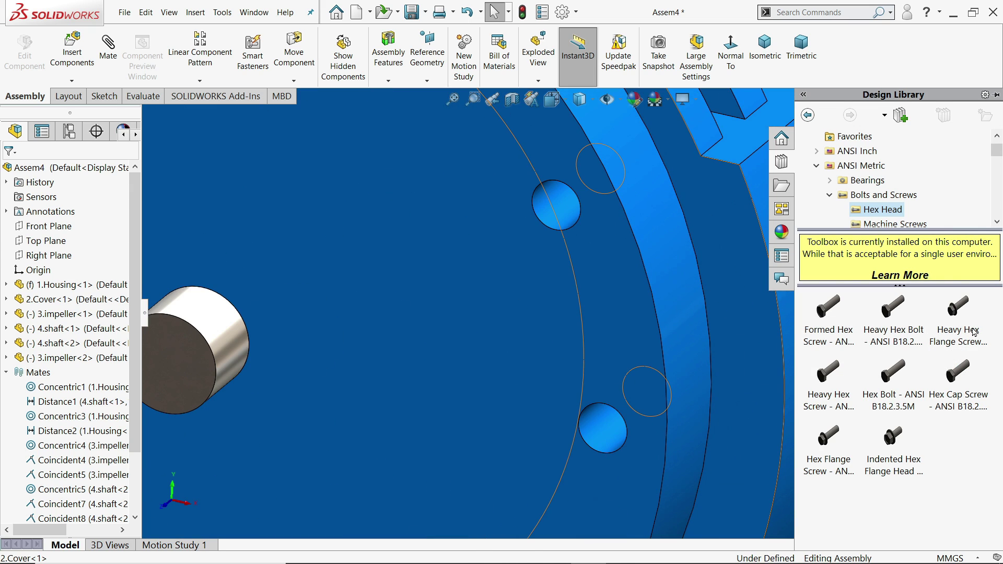
mouse_move(961, 323)
left_click_drag(961, 323, 586, 218)
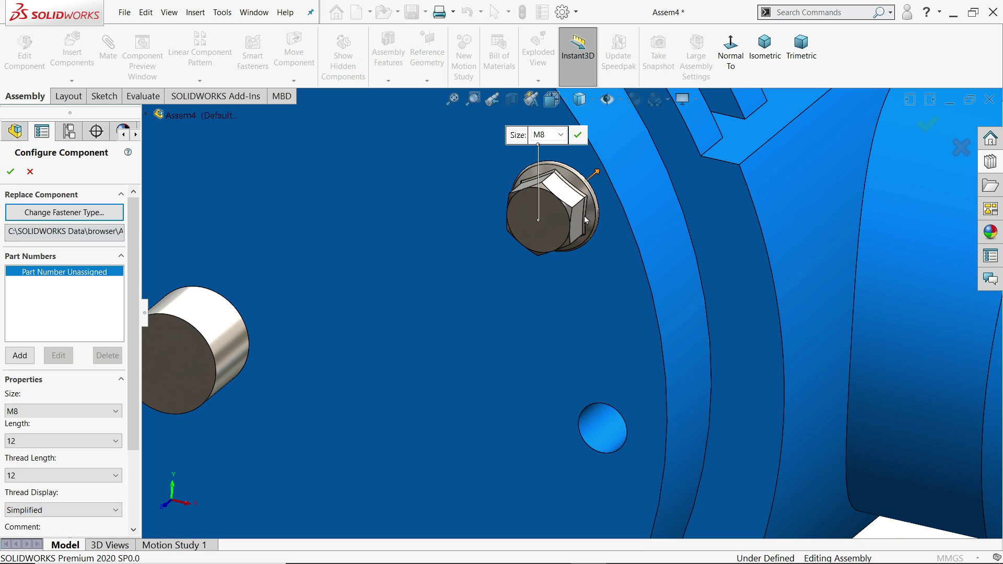
left_click(561, 135)
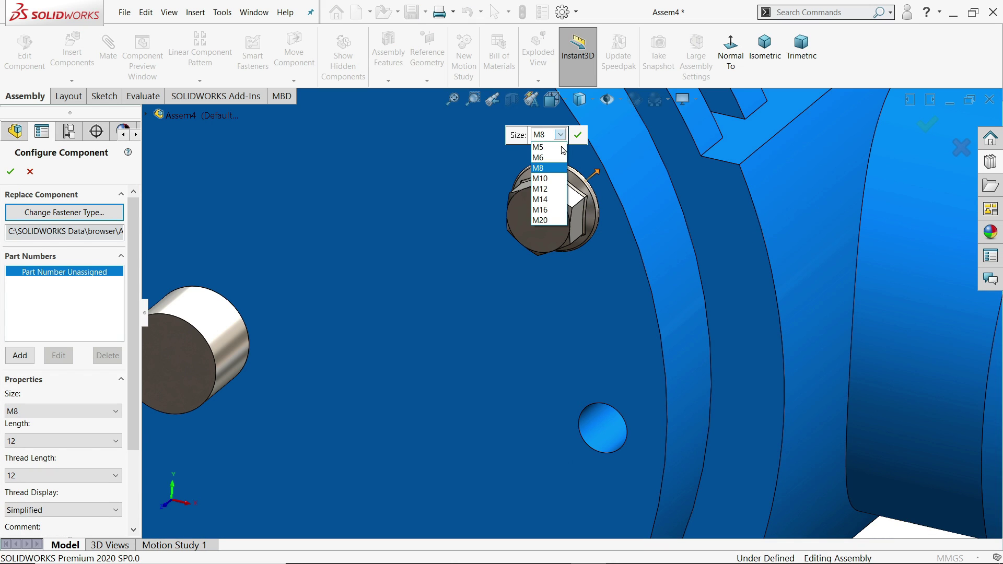
left_click(550, 178)
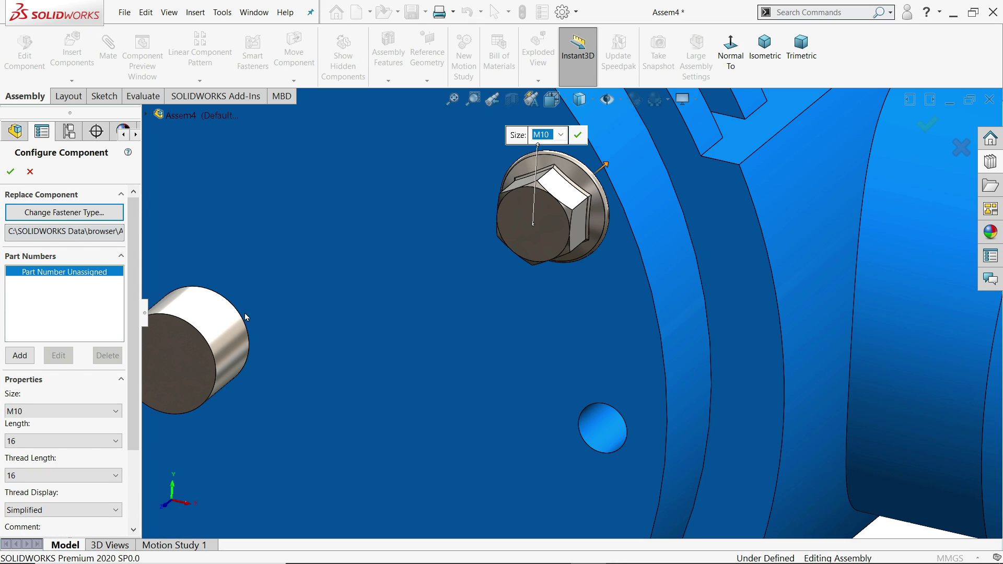
left_click(17, 442)
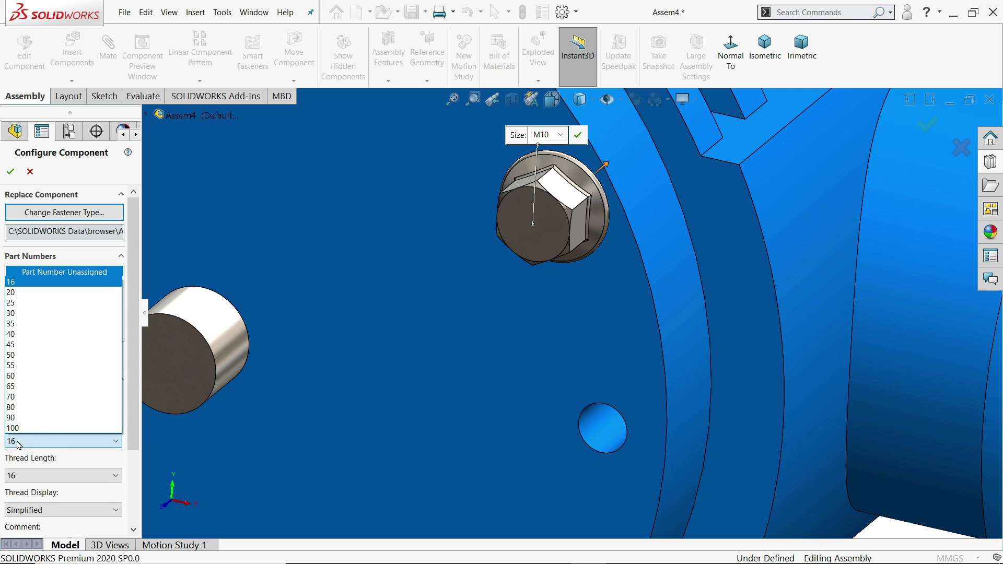
left_click(13, 356)
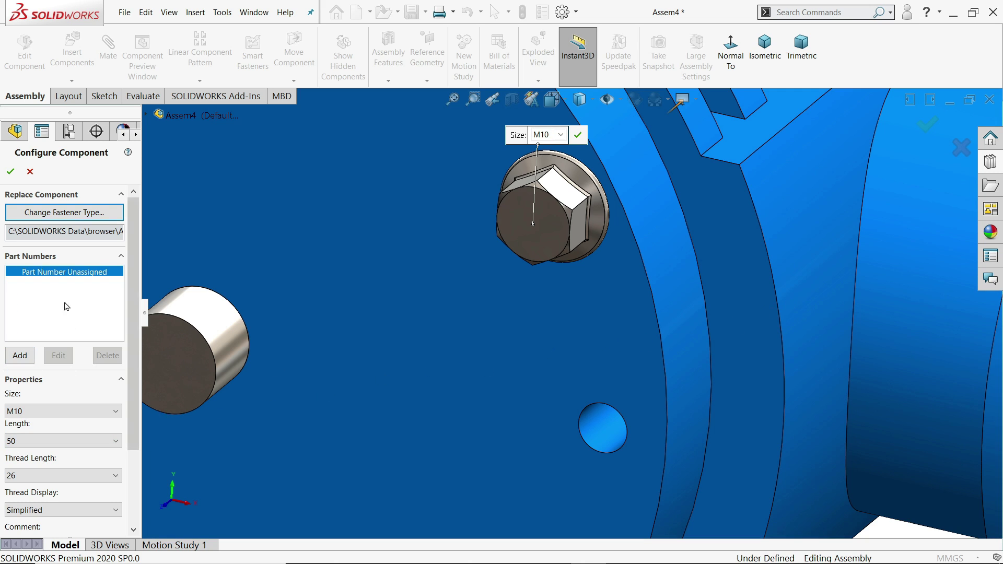
left_click(11, 175)
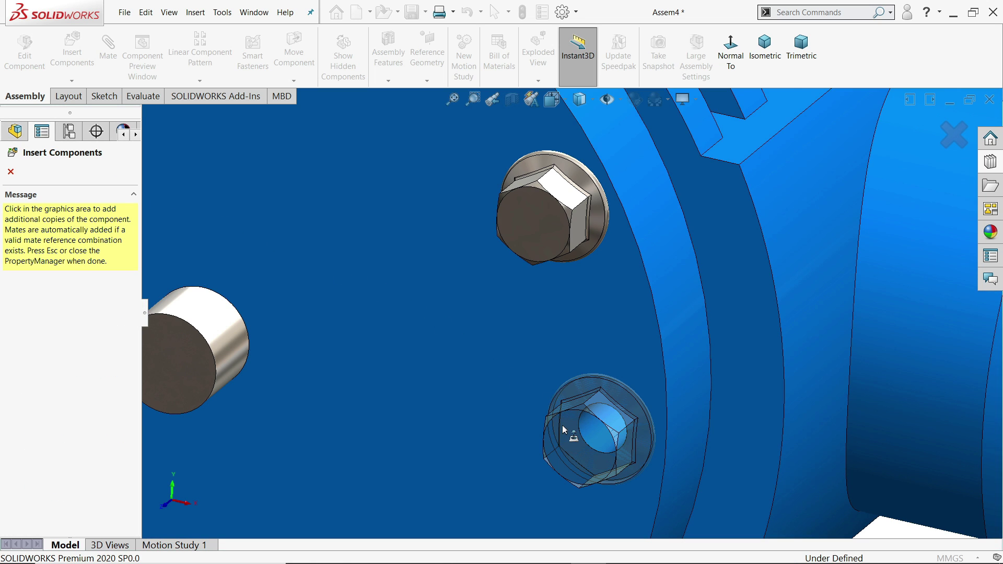
- Place copies of the M10 flange screw in the hole just below the first screw and the three holes above it along the cover edge
left_click(564, 429)
scroll(570, 367, "up", 5)
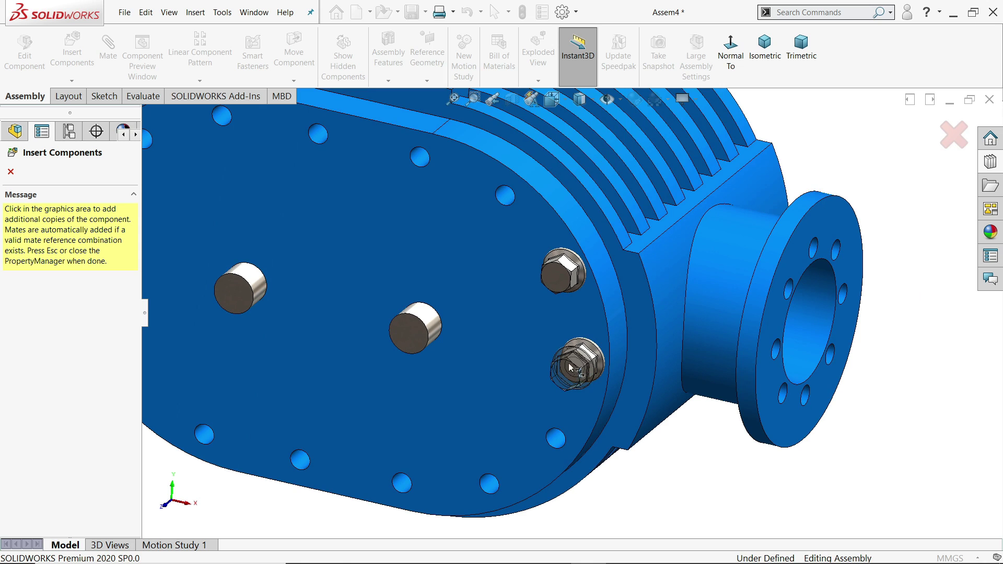
scroll(551, 354, "up", 2)
scroll(512, 228, "down", 6)
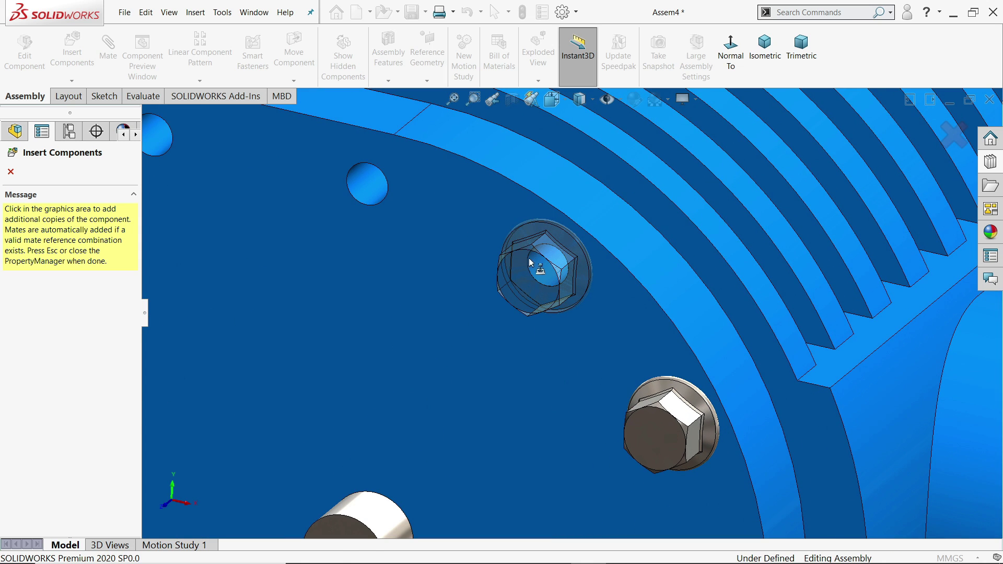
left_click(562, 256)
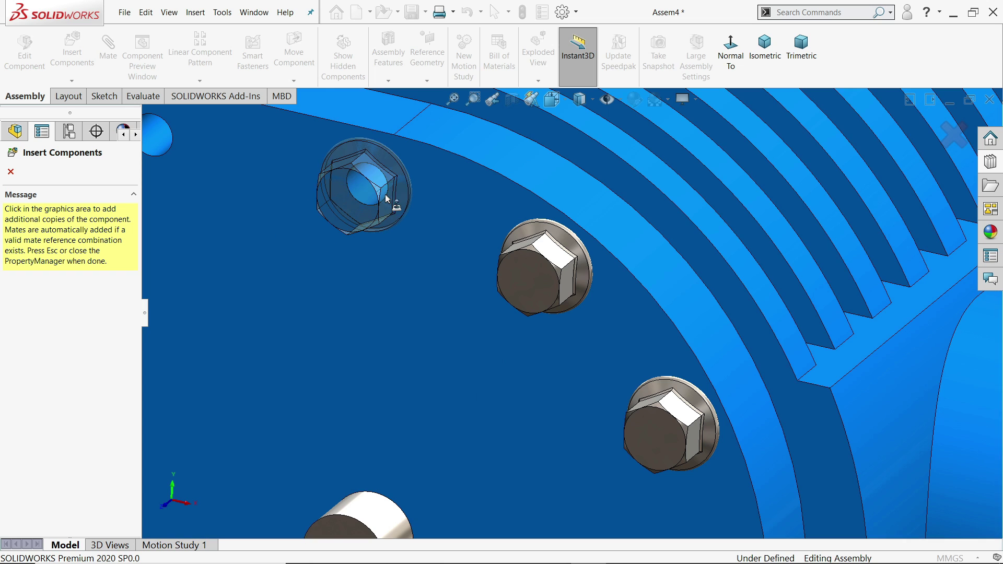
left_click(391, 199)
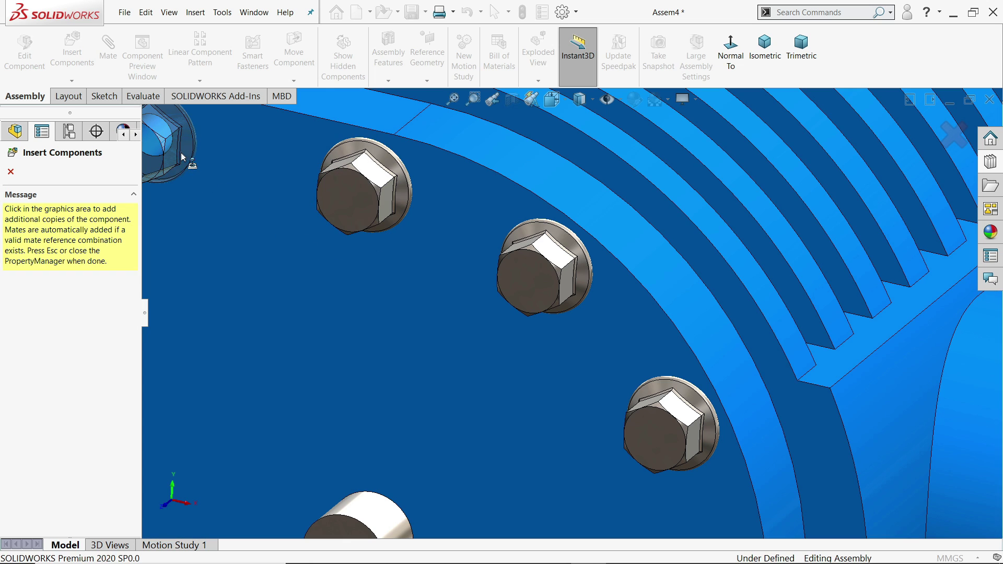
scroll(430, 321, "up", 8)
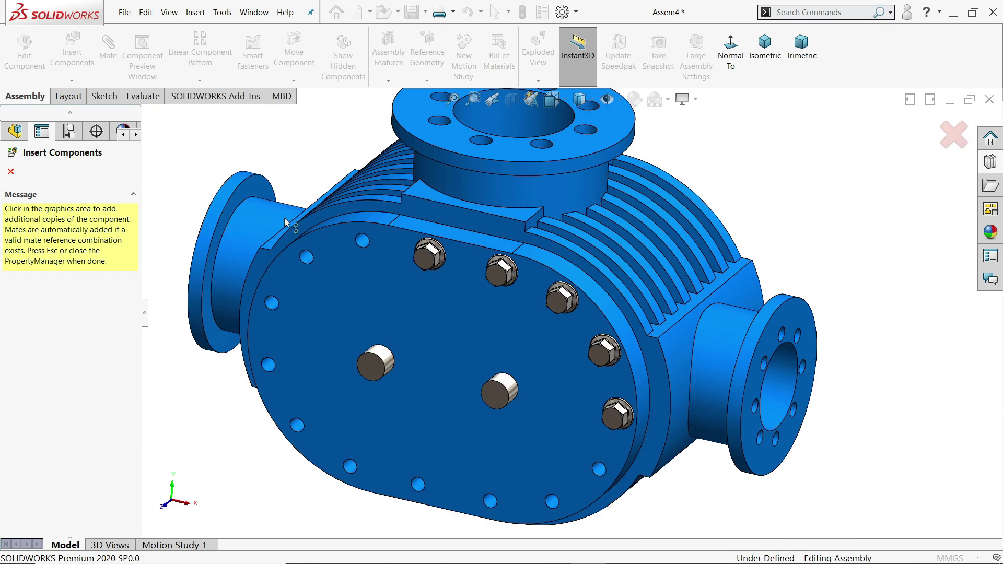
- Place screw copies in the two upper-left holes and the two holes on the cover's left end
scroll(449, 267, "down", 8)
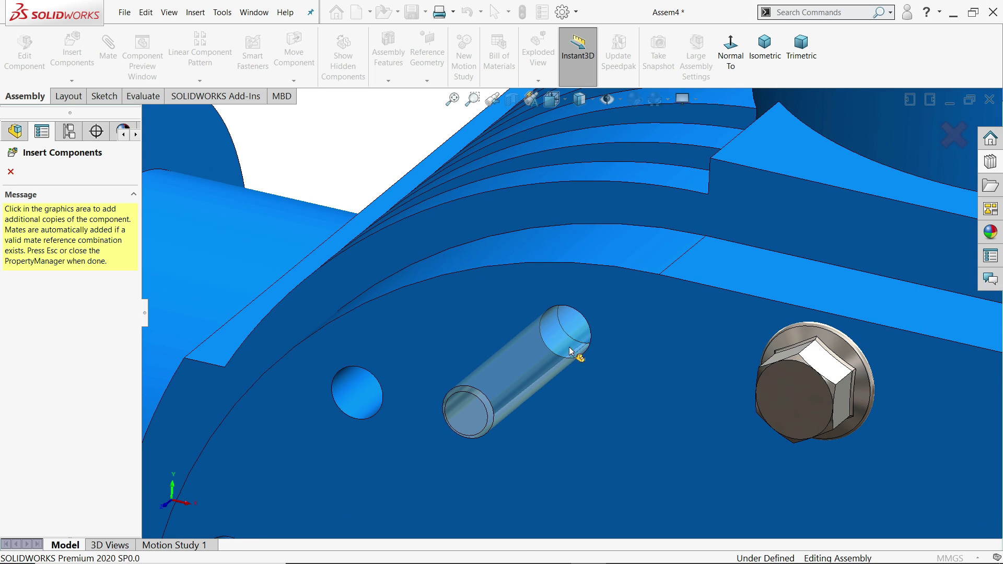
left_click(585, 358)
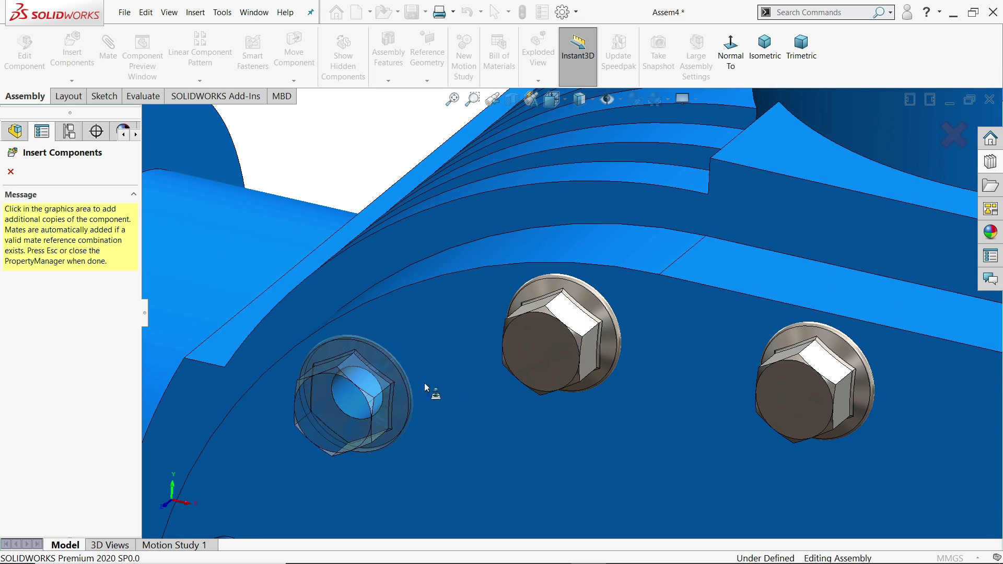
left_click(384, 393)
scroll(386, 397, "up", 5)
scroll(519, 414, "down", 3)
scroll(444, 345, "down", 3)
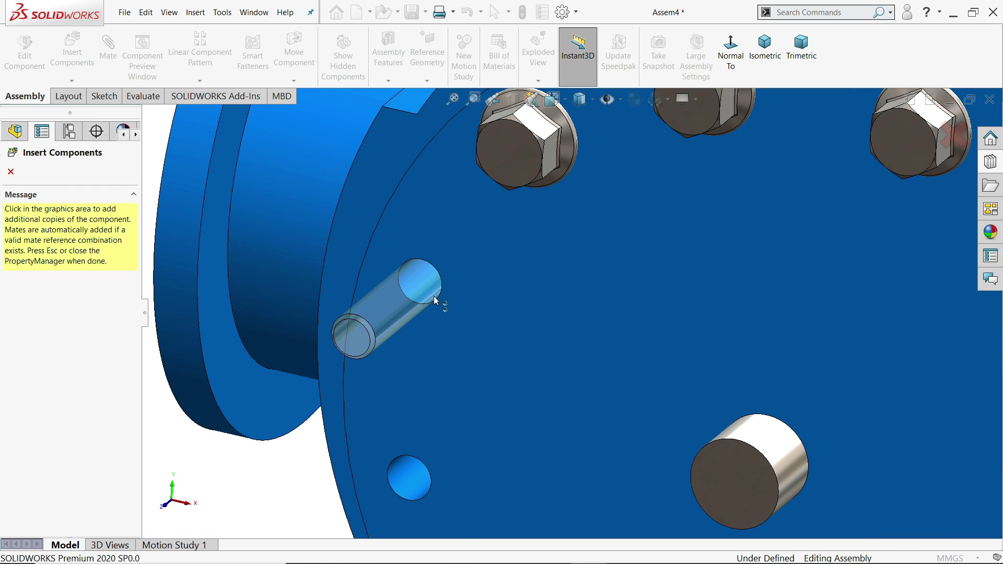
left_click(448, 376)
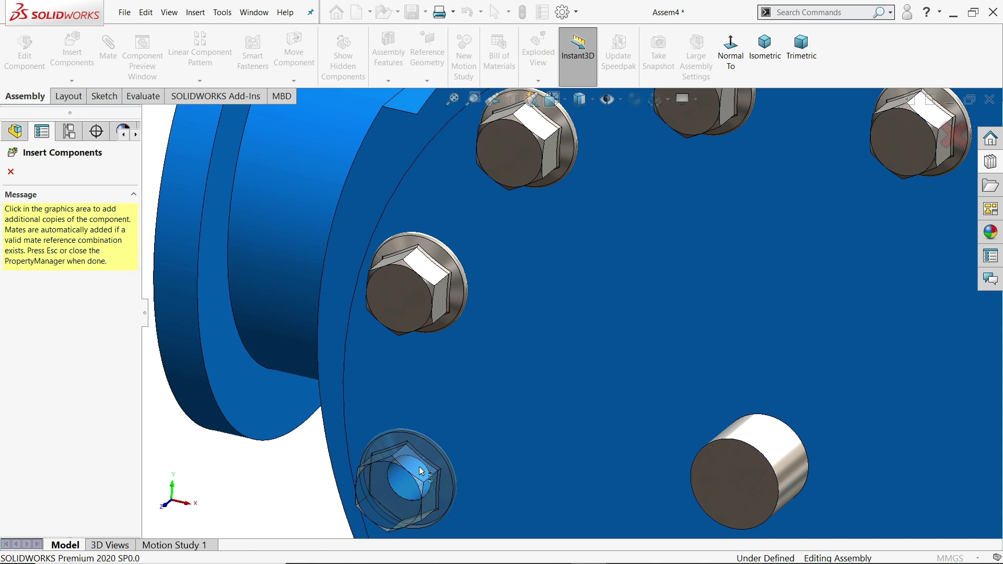
left_click(432, 473)
- Place screw copies in the two holes of the cover's lower-left curve and the first hole along its bottom edge
scroll(502, 447, "up", 5)
scroll(519, 419, "down", 5)
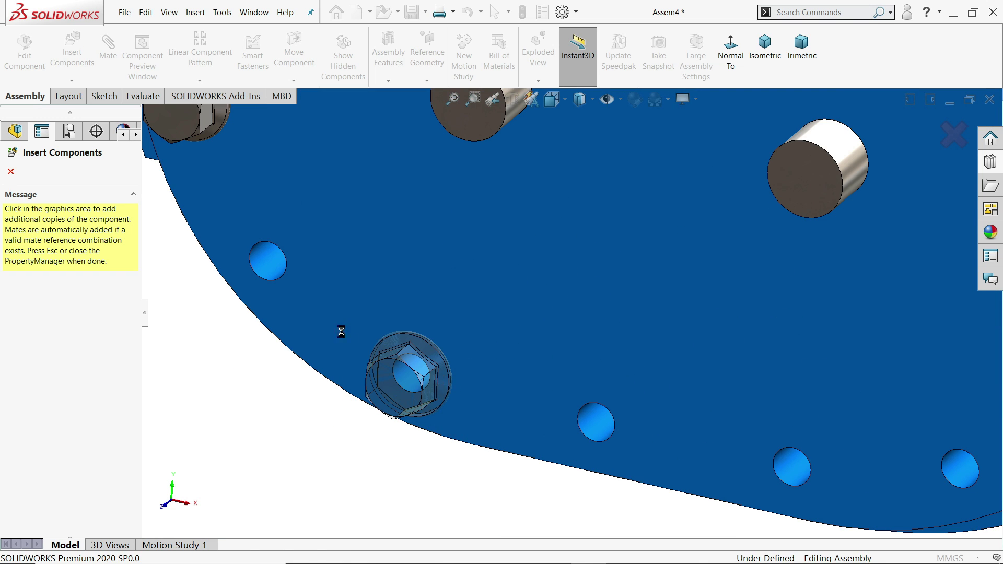
left_click(339, 332)
left_click(291, 272)
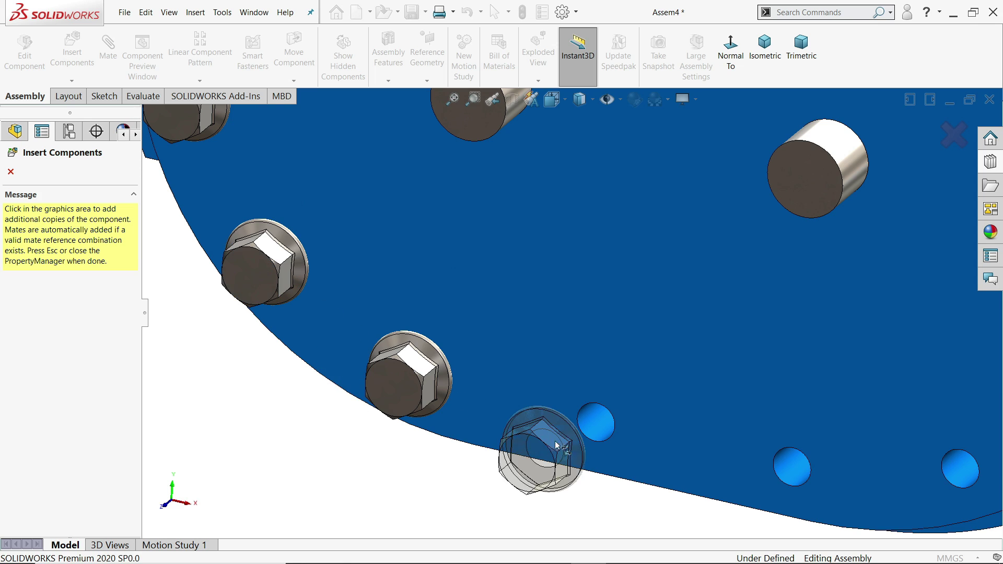
left_click(601, 426)
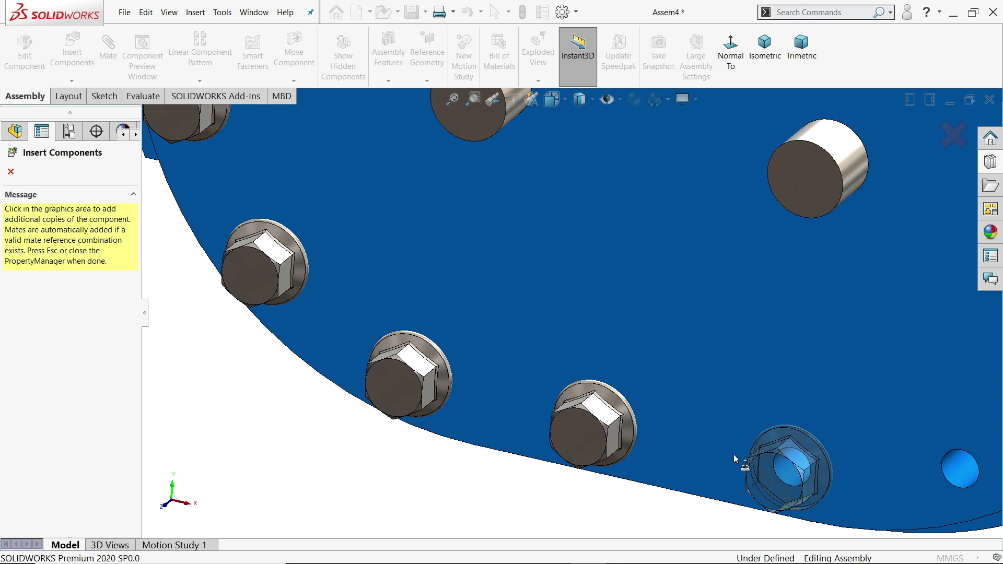
- Fill the last three cover holes at the lower right with screw copies and finish inserting
left_click(776, 465)
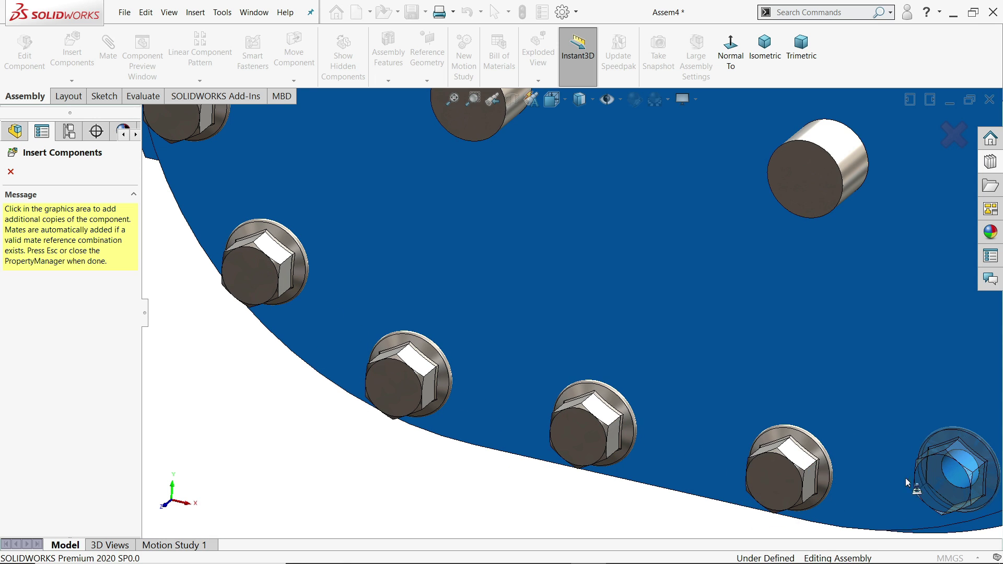
left_click(944, 483)
scroll(788, 439, "up", 3)
scroll(788, 351, "down", 3)
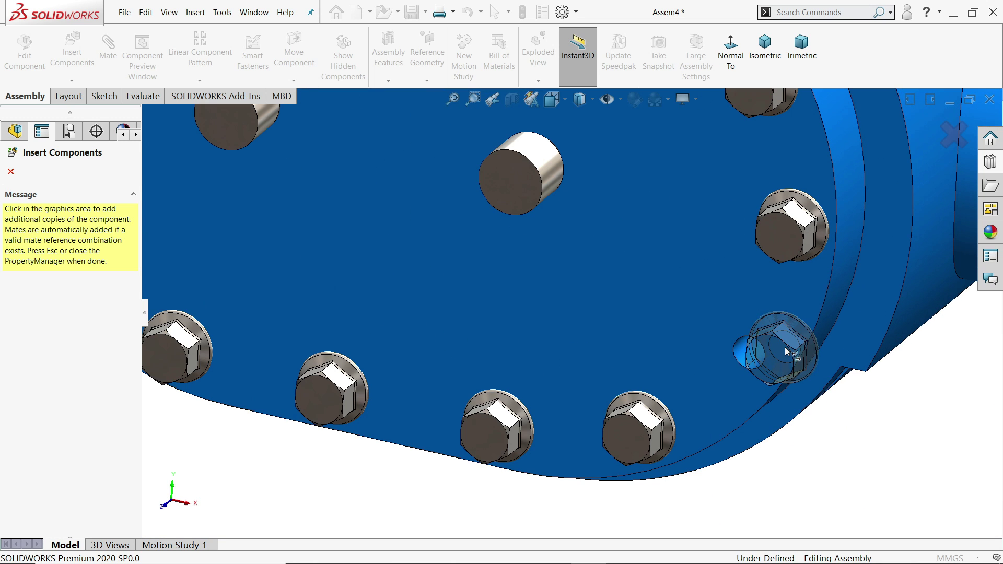
left_click(766, 349)
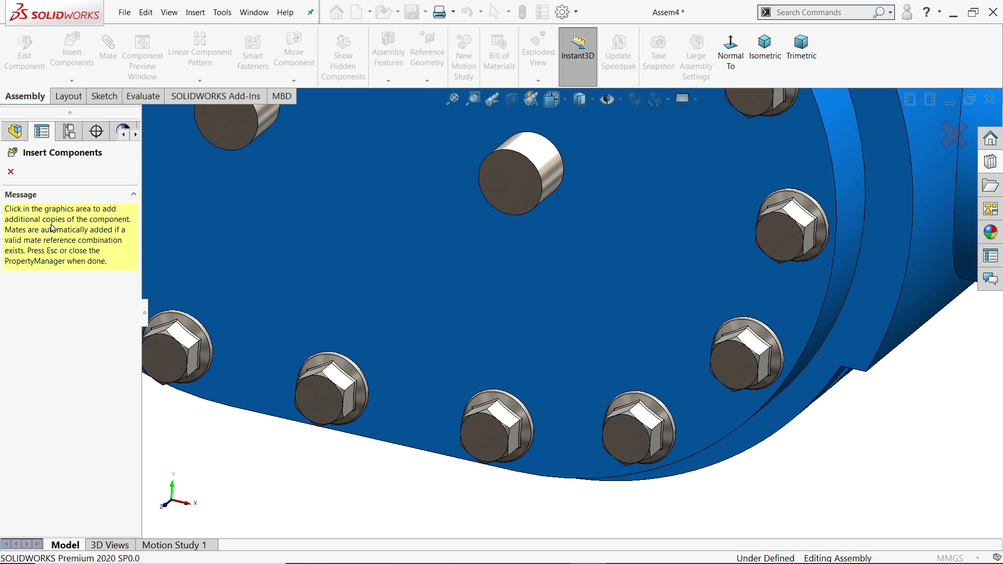
left_click(15, 173)
- Browse the ANSI Metric Power Transmission gears in Toolbox, with the housing's rear face and both protruding shaft ends in view
scroll(616, 347, "up", 5)
middle_click_drag(616, 347, 582, 218)
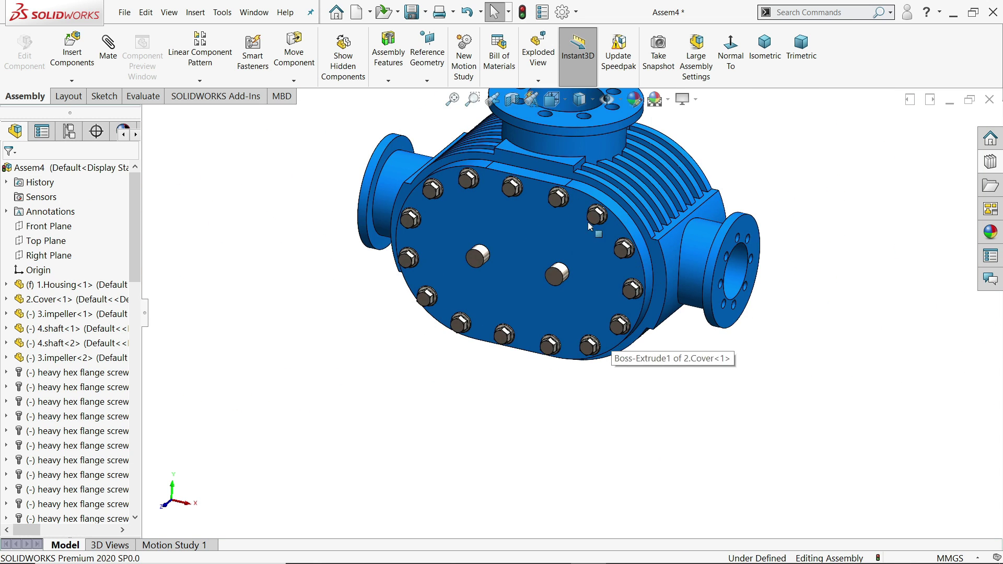
scroll(565, 259, "down", 3)
middle_click_drag(565, 255, 410, 299)
scroll(469, 334, "up", 4)
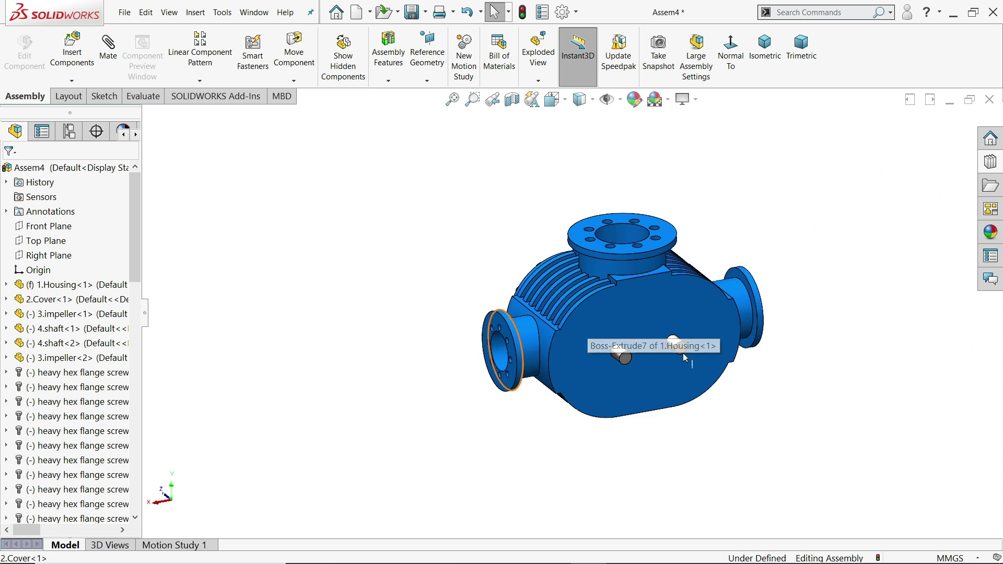
scroll(676, 356, "down", 4)
left_click(991, 162)
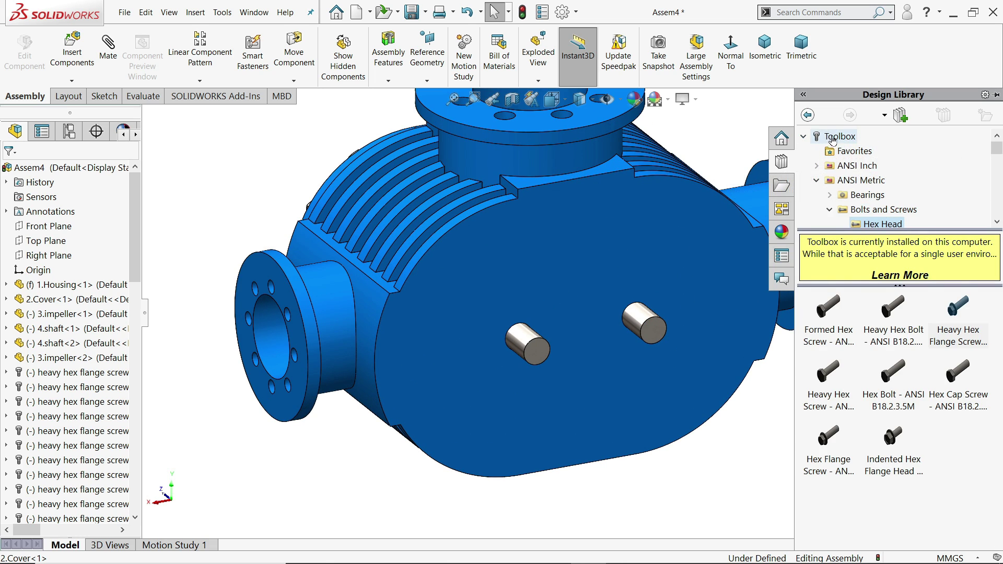
left_click(833, 138)
double_click(841, 379)
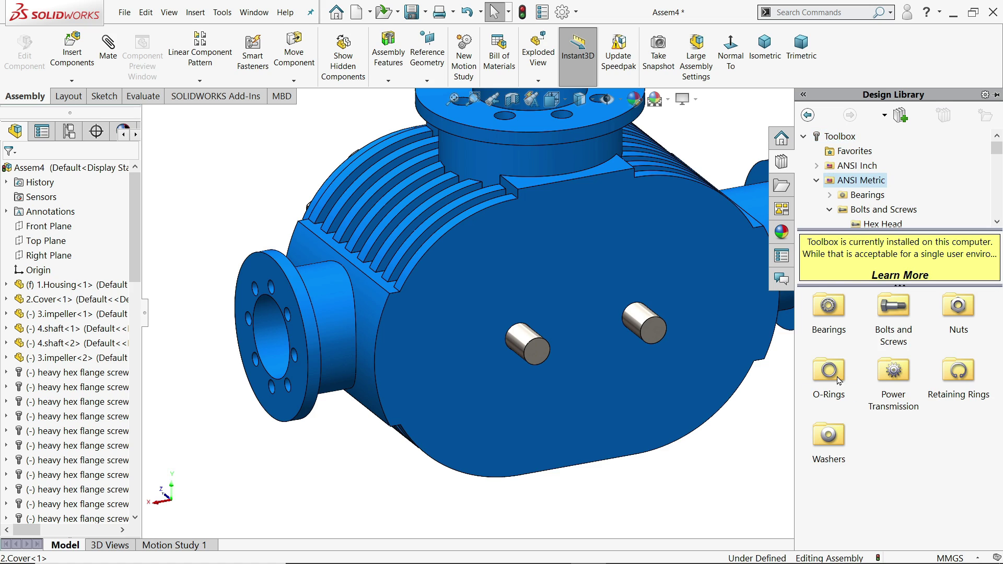
double_click(897, 396)
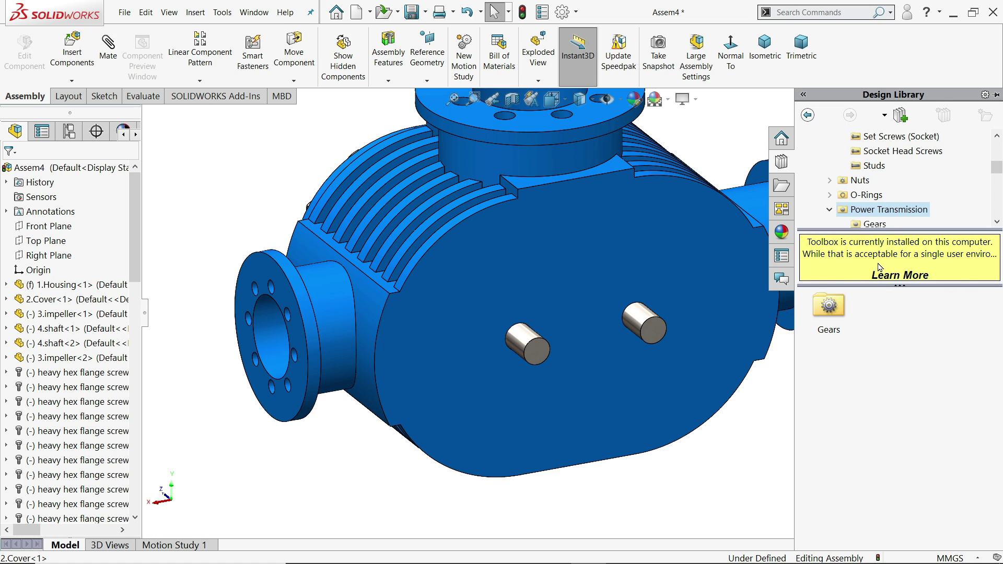
double_click(830, 308)
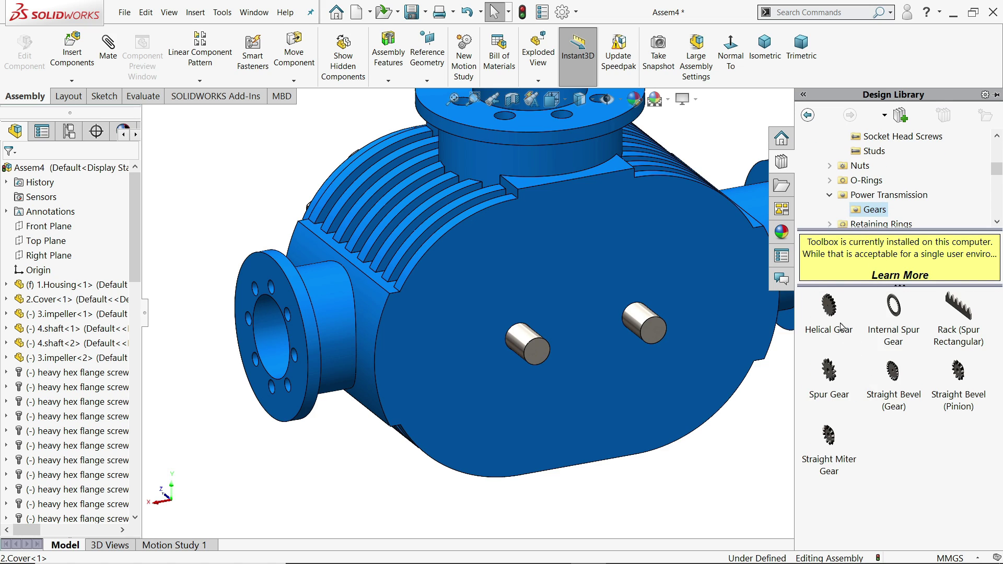
- Insert a Toolbox spur gear concentric on the protruding end of shaft 4.shaft<1> at the rear of the housing
mouse_move(833, 323)
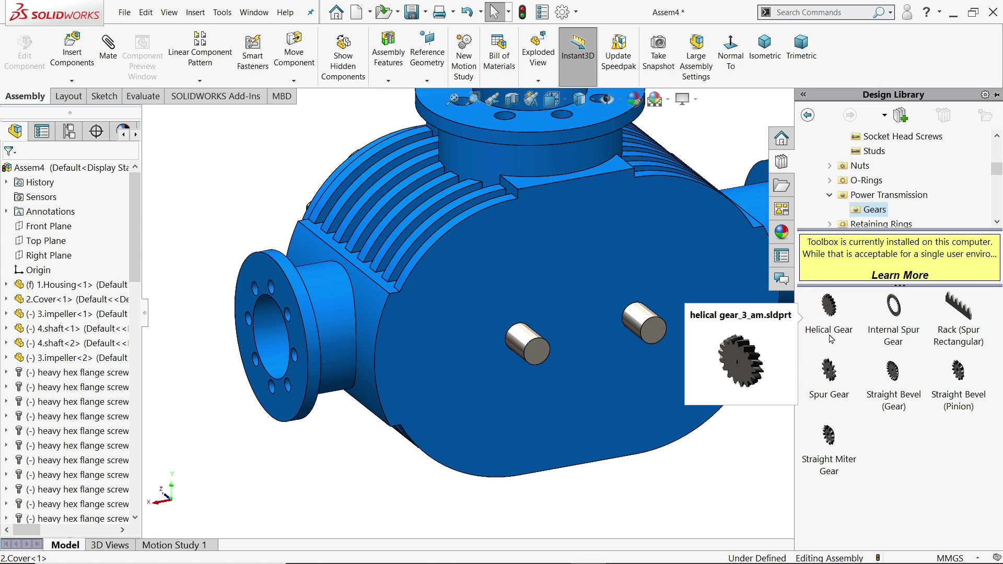
mouse_move(731, 389)
middle_mouse_down()
mouse_move(752, 381)
mouse_move(718, 381)
middle_mouse_up()
scroll(674, 351, "down", 2)
scroll(672, 349, "down", 2)
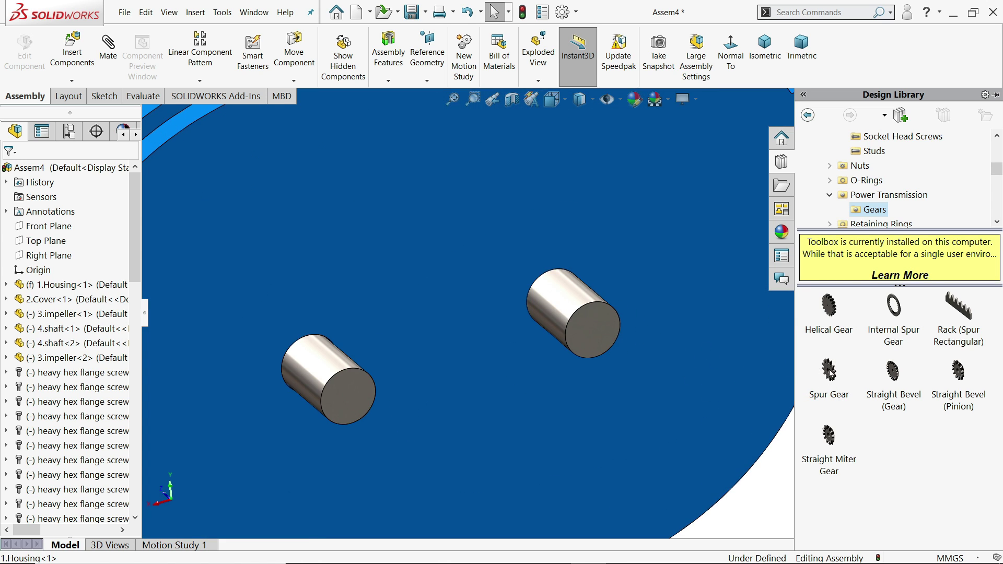
left_click_drag(829, 372, 573, 298)
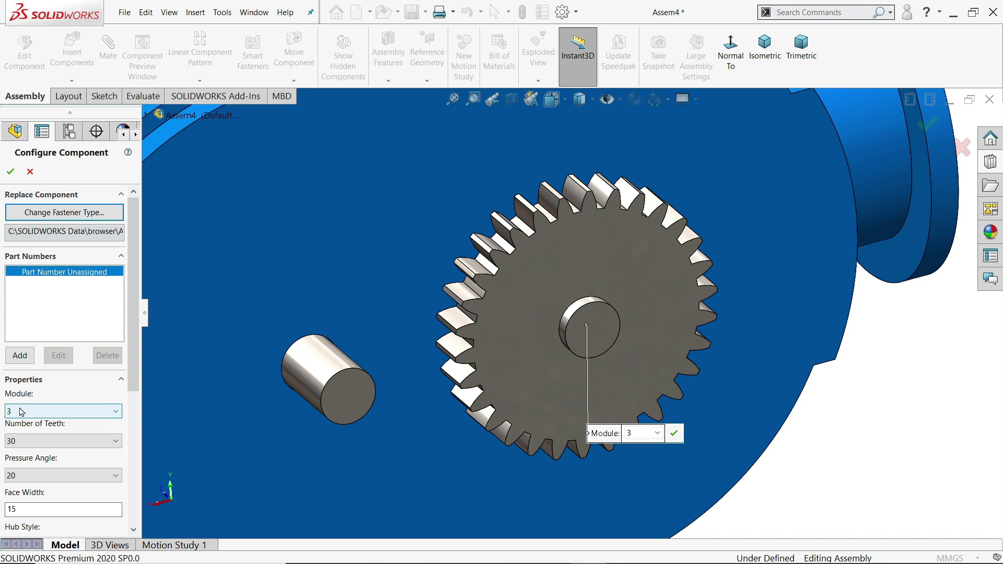
- Accept the spur gear with module 3, 30 teeth, face width 15, shaft diameter 20 and no hub, and place a copy on the second shaft
left_click_drag(130, 375, 132, 426)
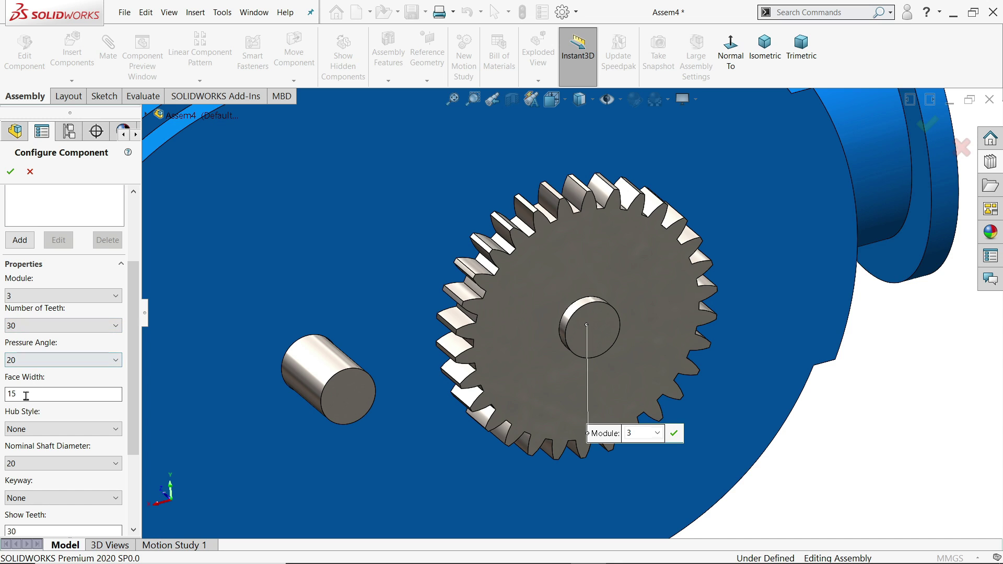
scroll(403, 396, "up", 2)
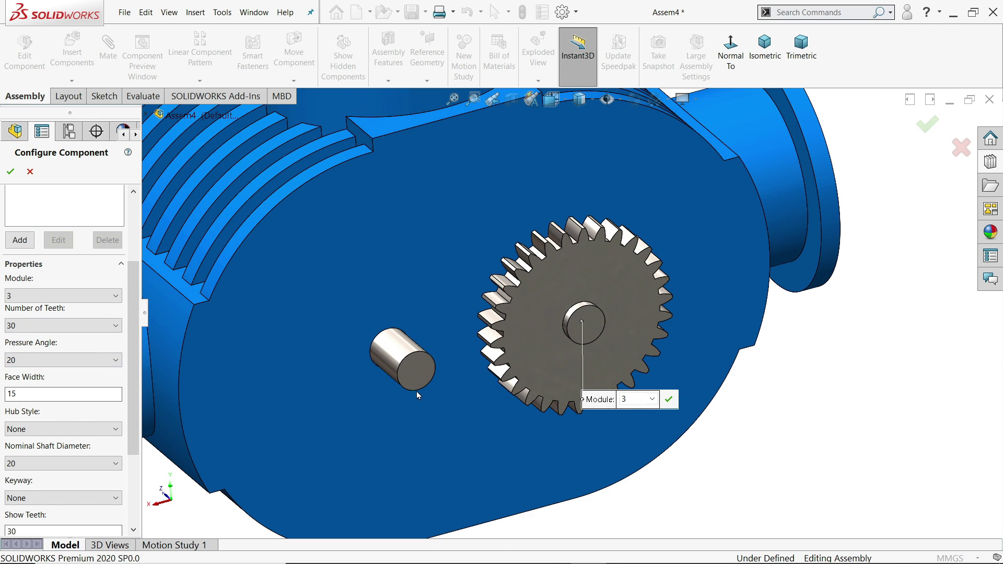
mouse_move(418, 385)
middle_mouse_down()
mouse_move(464, 383)
mouse_move(429, 380)
middle_mouse_up()
scroll(33, 431, "down", 1)
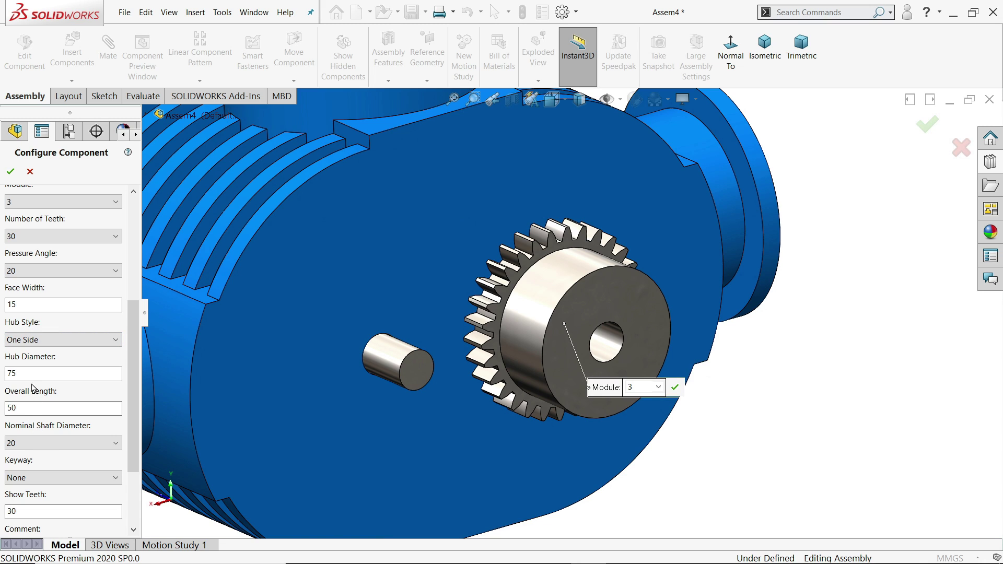
left_click(34, 346)
left_click(29, 352)
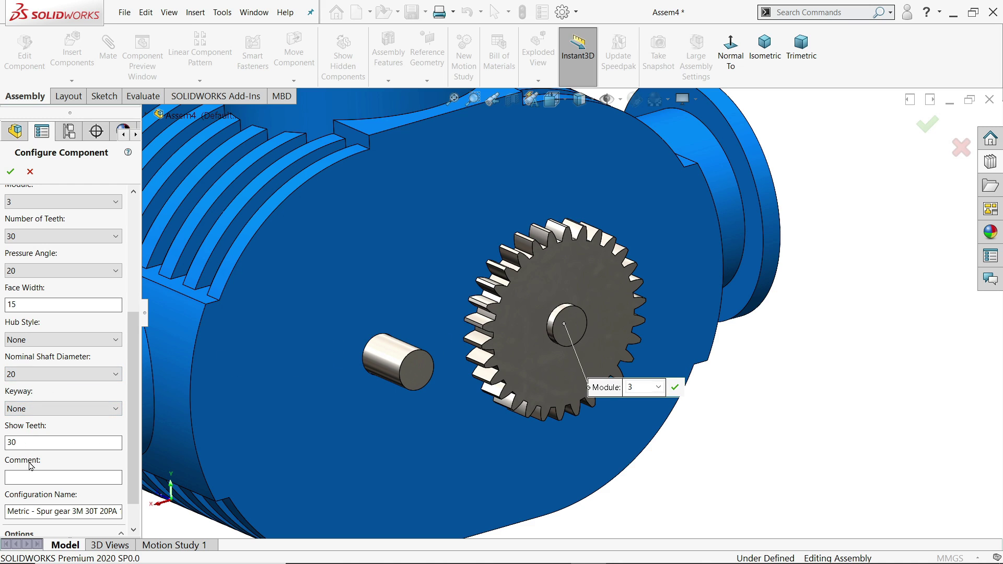
left_click(11, 172)
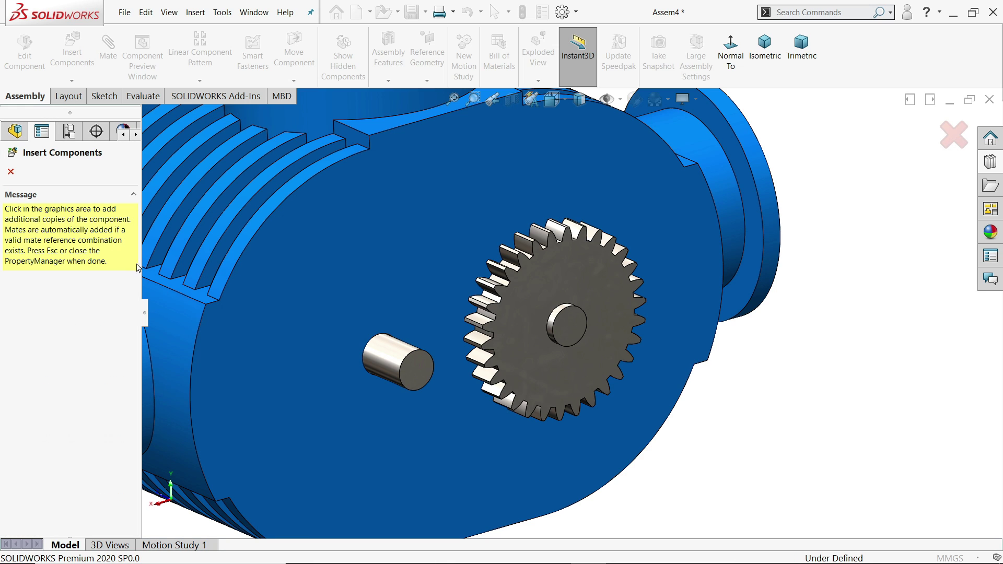
left_click(389, 359)
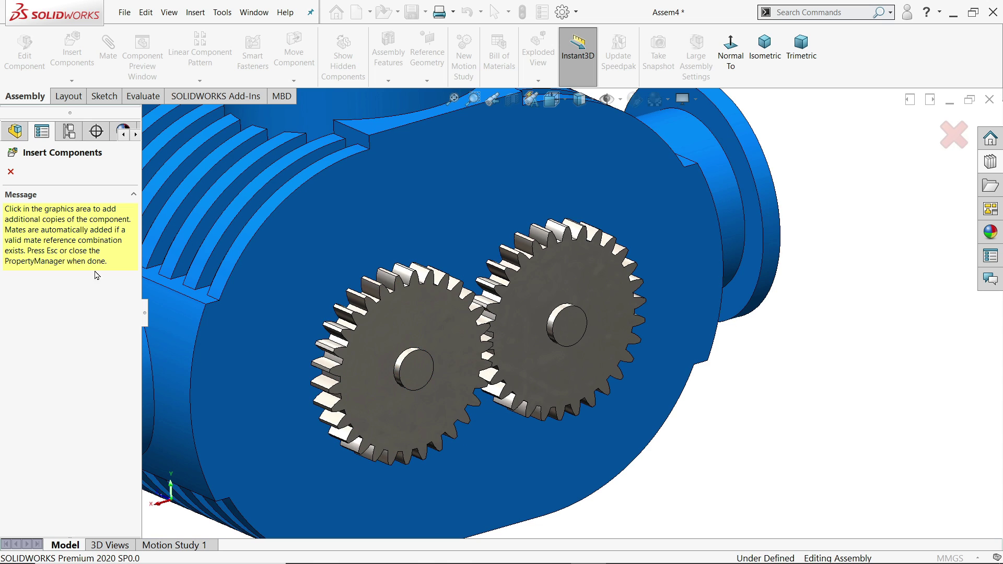
left_click(7, 177)
- Add a coincident mate between the first spur gear's outer face and the end face of shaft 4.shaft<1>
scroll(514, 321, "down", 3)
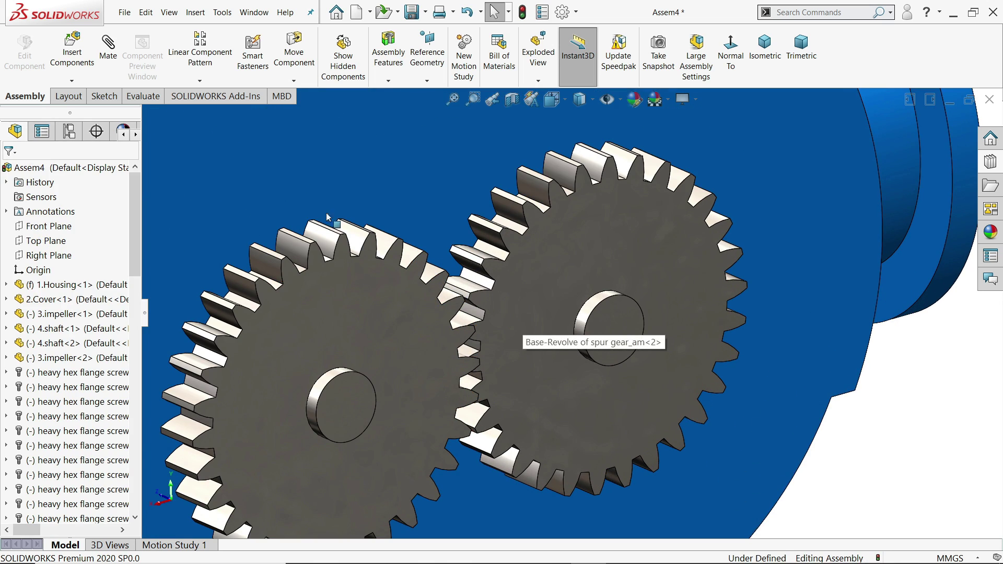
left_click(109, 48)
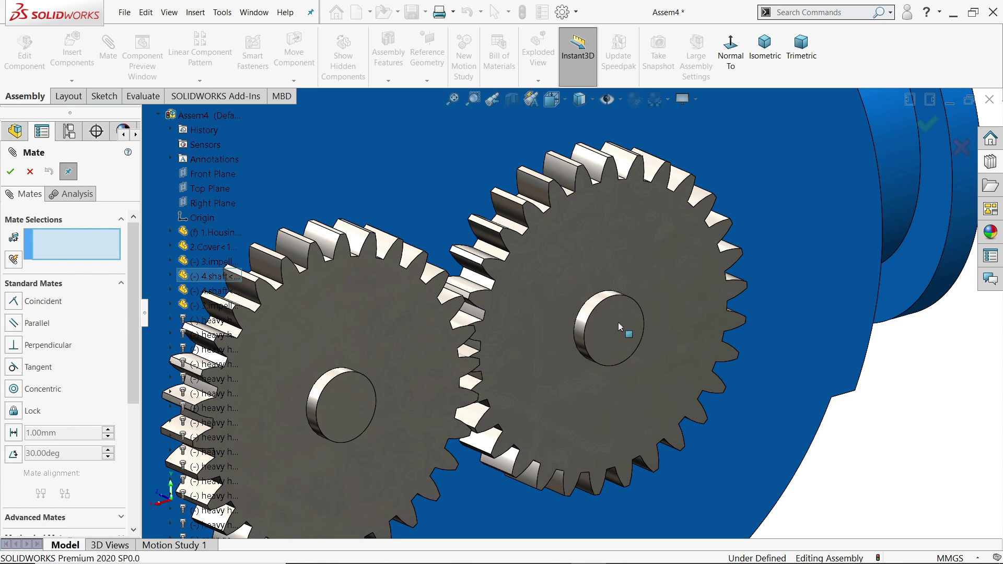
left_click(629, 255)
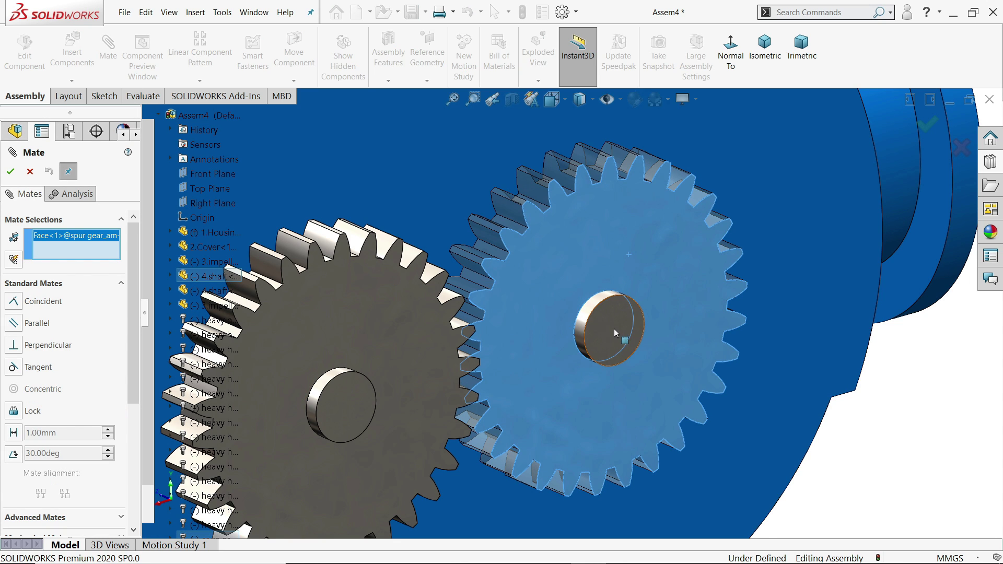
left_click(600, 336)
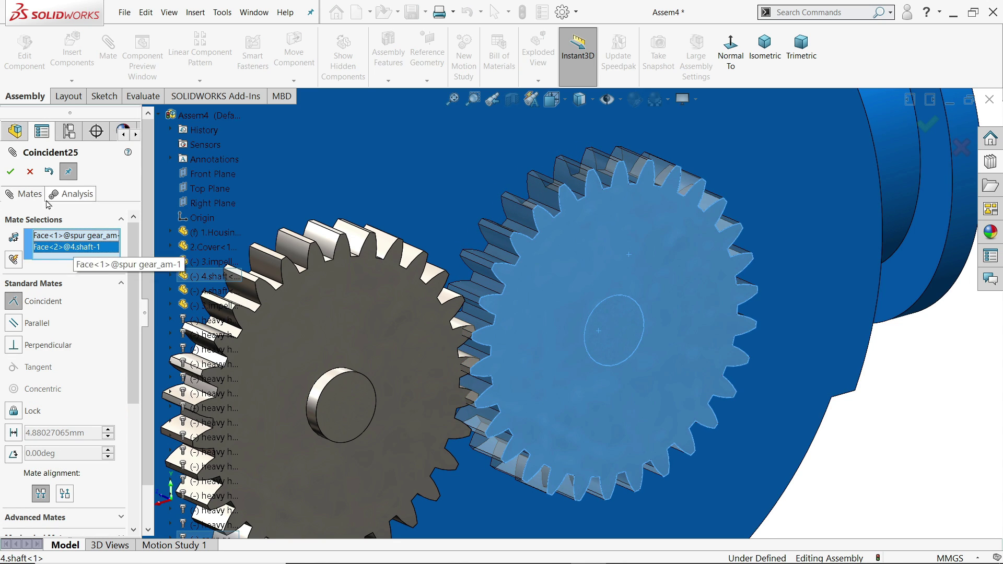
left_click(10, 172)
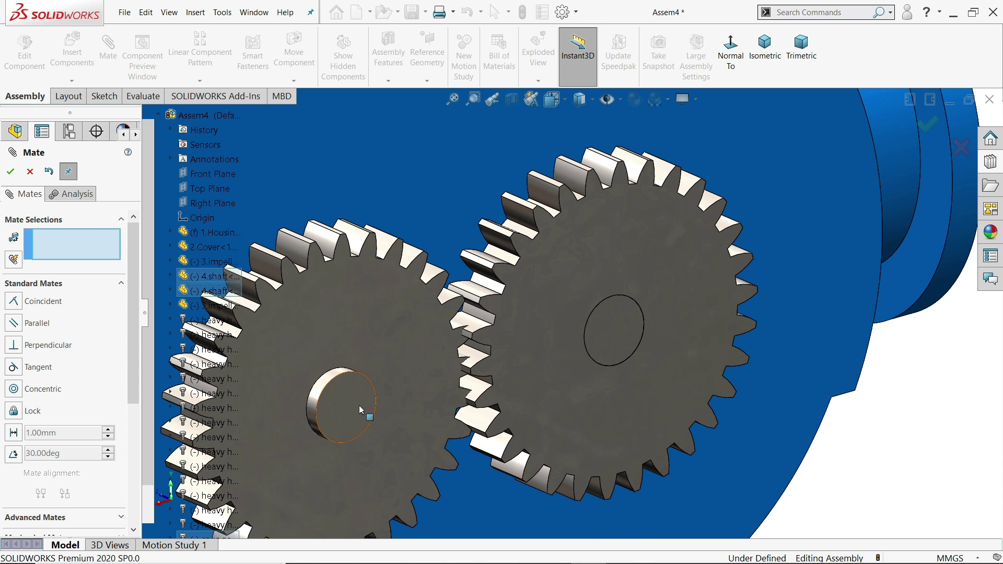
- Add a coincident mate between the second spur gear's outer face and the end face of shaft 4.shaft<2>, and finish mating
scroll(564, 391, "up", 3)
scroll(495, 390, "down", 3)
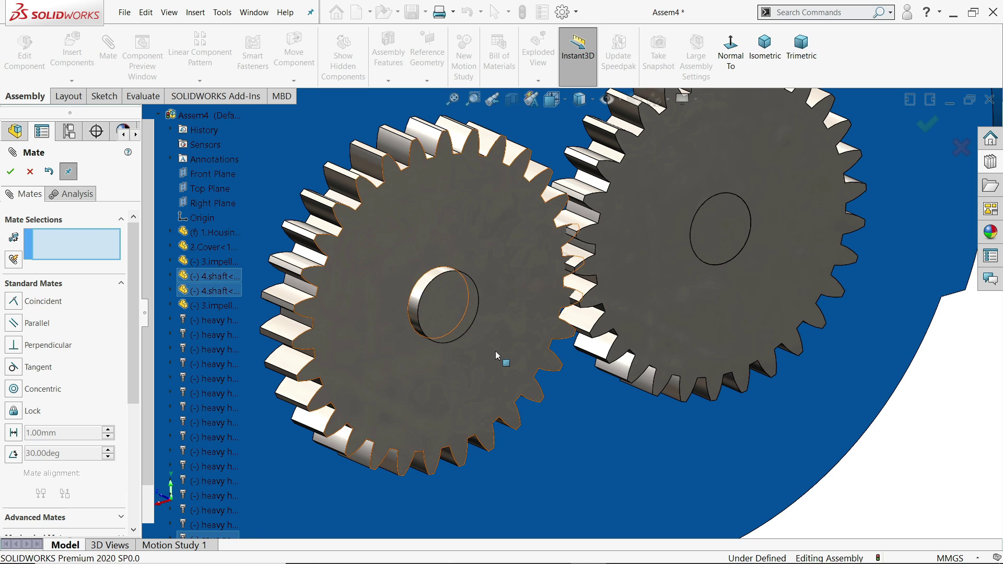
left_click(442, 306)
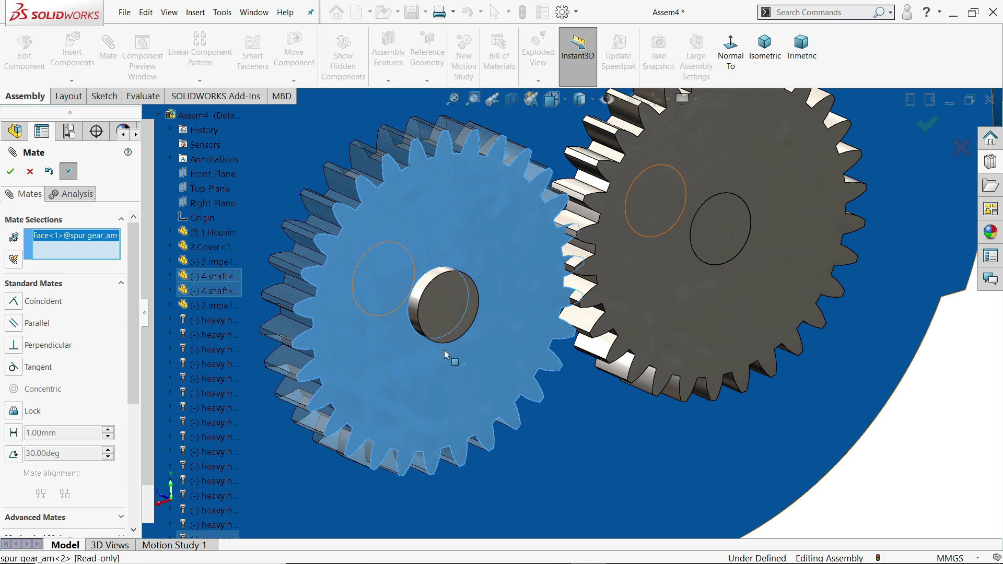
left_click(442, 310)
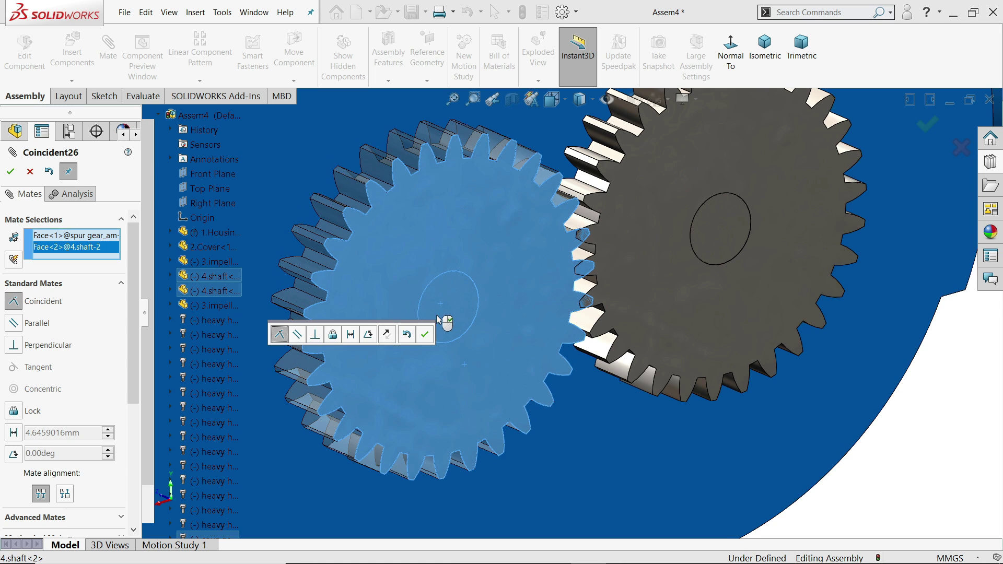
left_click(422, 338)
left_click(30, 171)
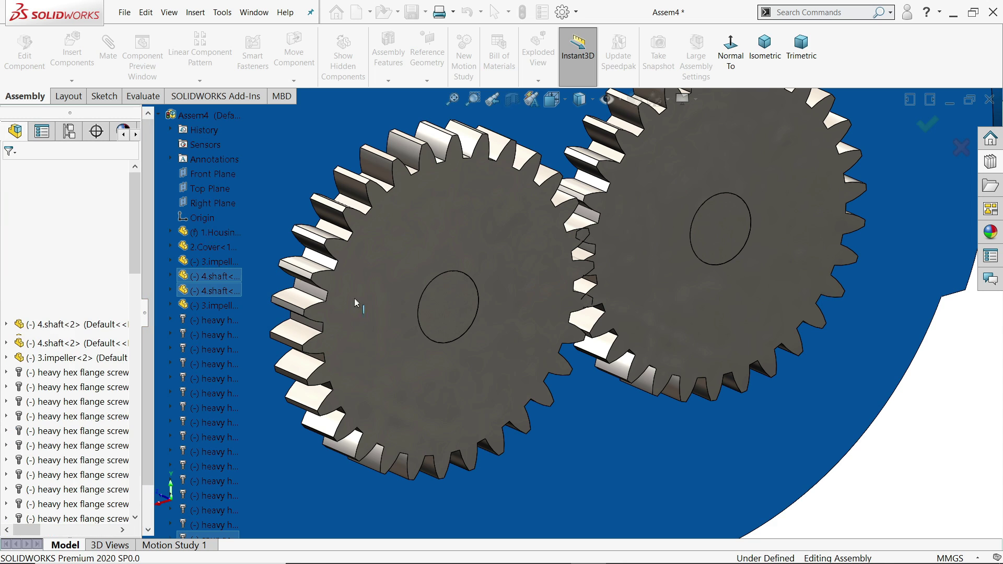
- Rotate the first spur gear about its shaft to check its freedom to turn
scroll(473, 345, "up", 5)
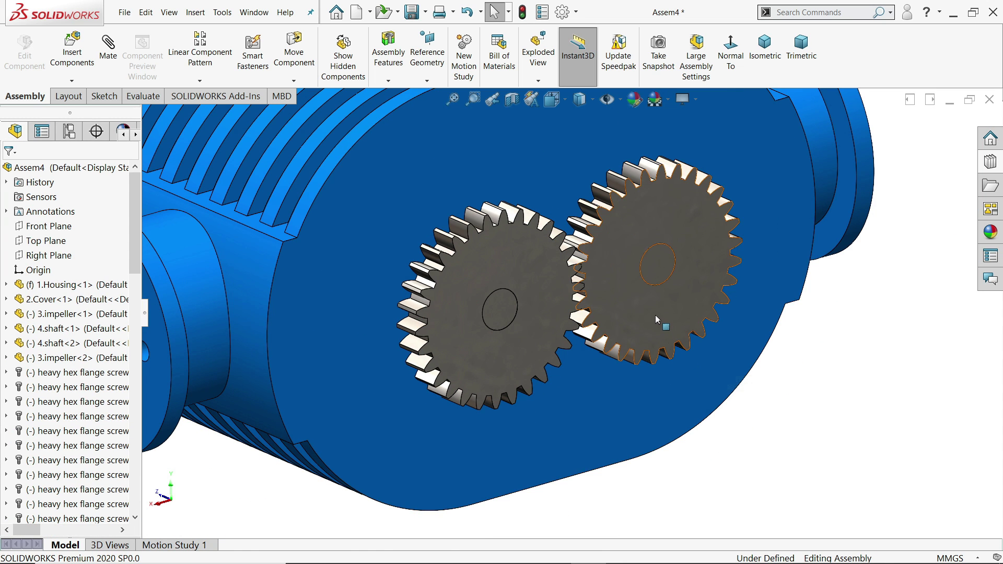
scroll(657, 320, "down", 5)
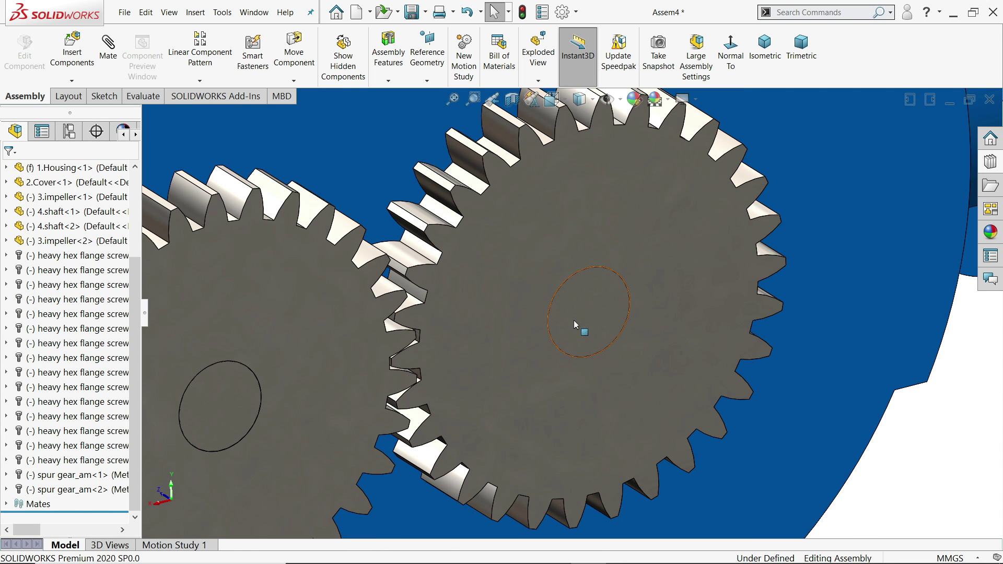
left_click_drag(504, 283, 635, 221)
- Add a coincident mate between the Top Plane of shaft 4.shaft<1> and Plane2 of the first spur gear
left_click(595, 313)
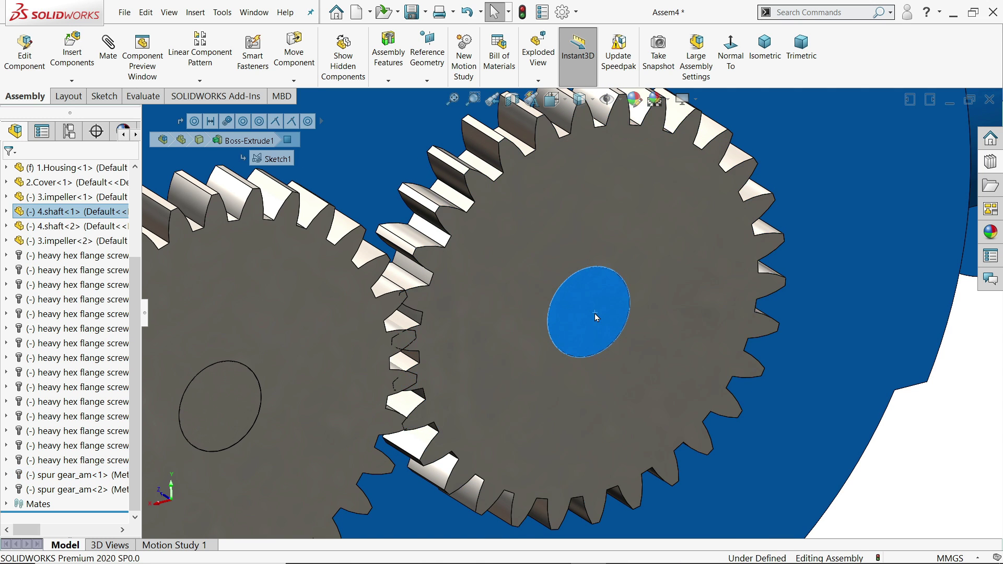
left_click(6, 212)
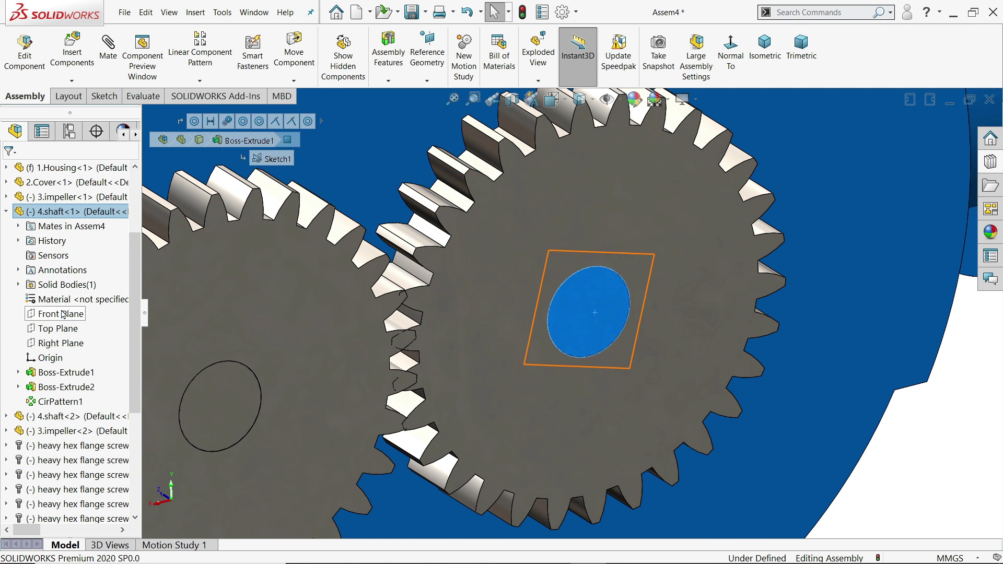
left_click(63, 330)
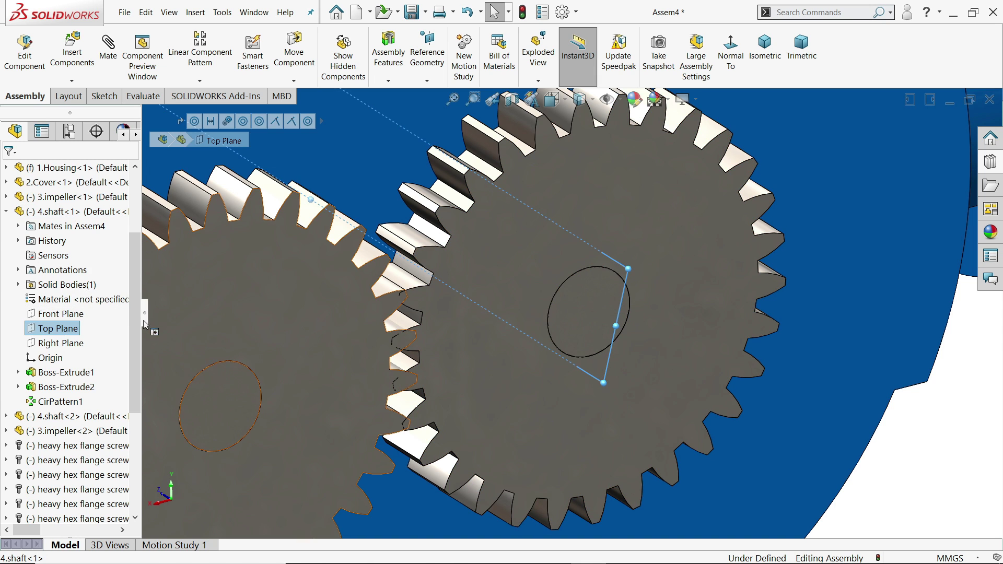
scroll(78, 366, "down", 5)
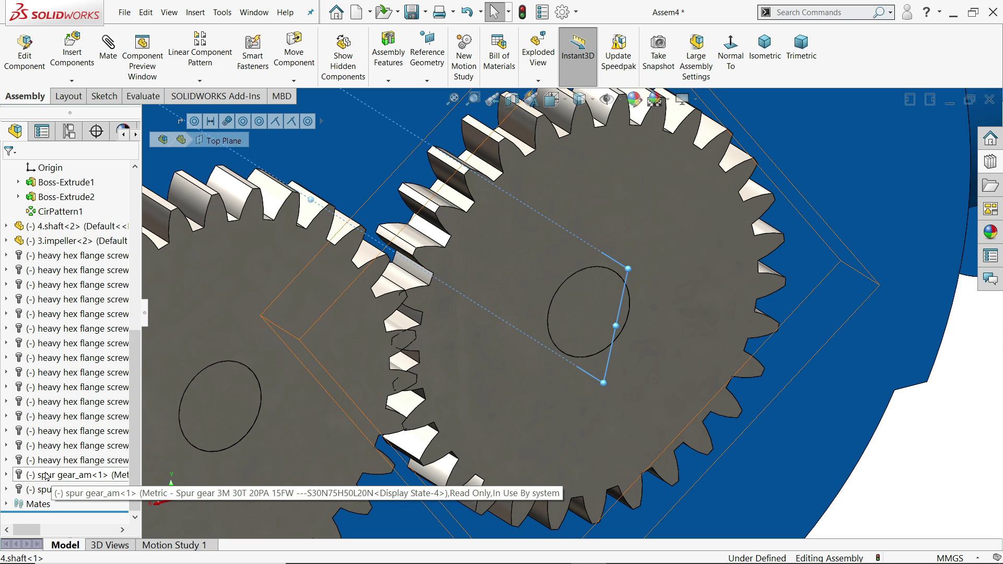
left_click(6, 474)
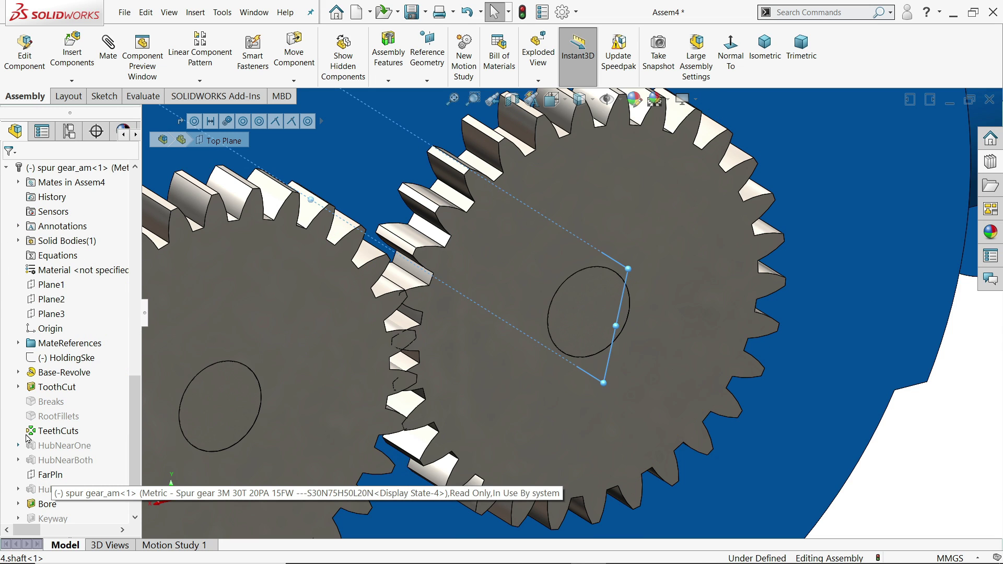
left_click(51, 300)
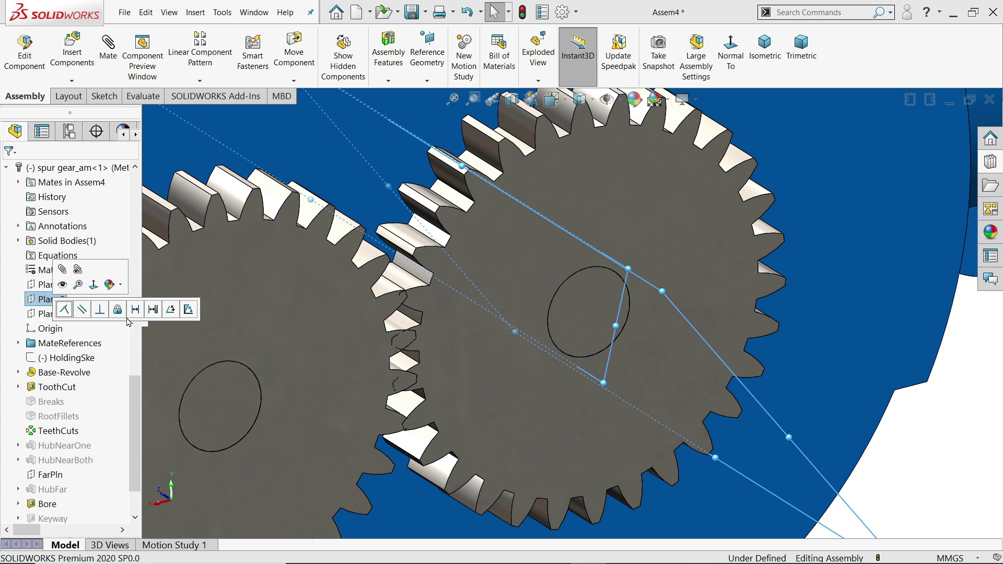
key("f")
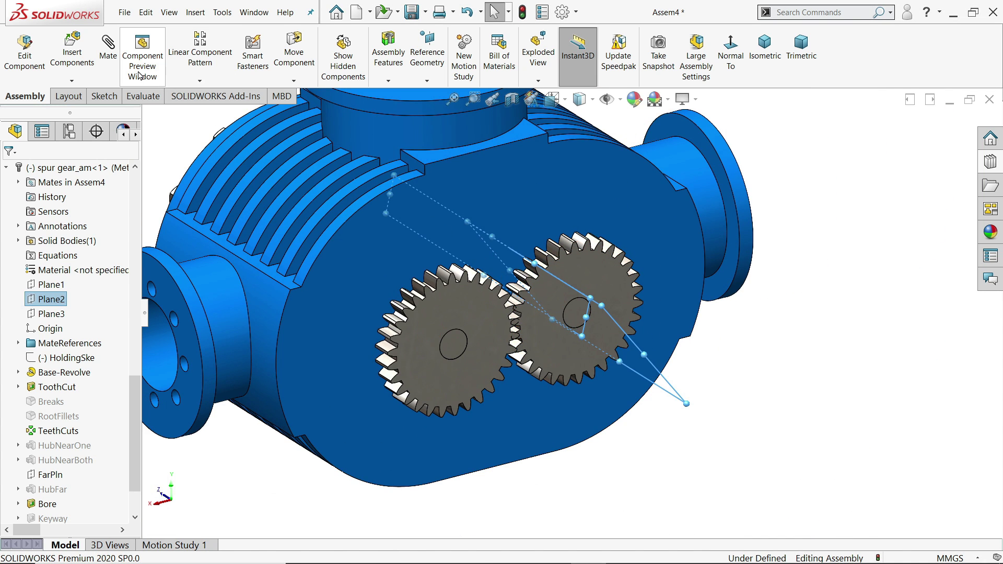
left_click(109, 56)
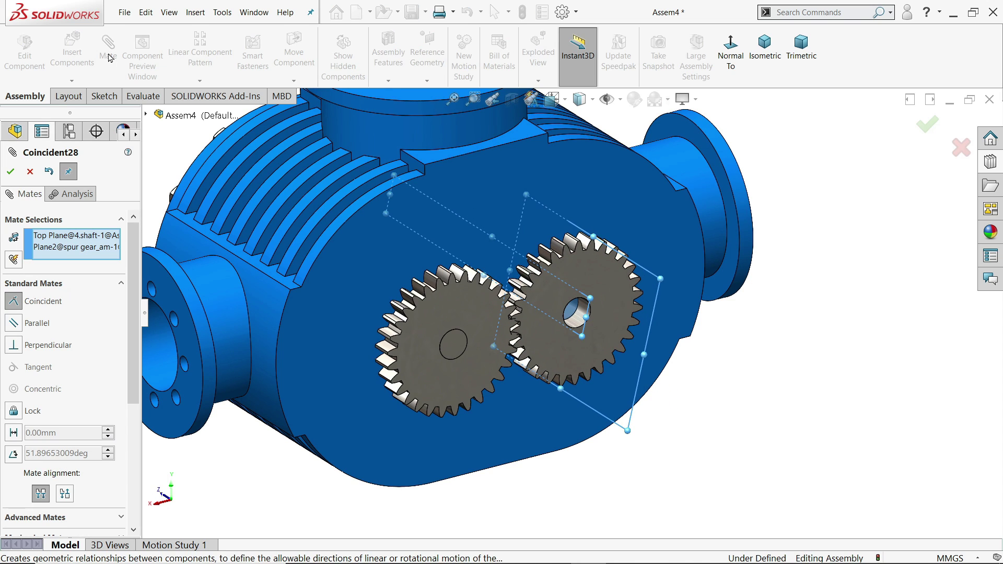
left_click(12, 173)
scroll(533, 337, "down", 4)
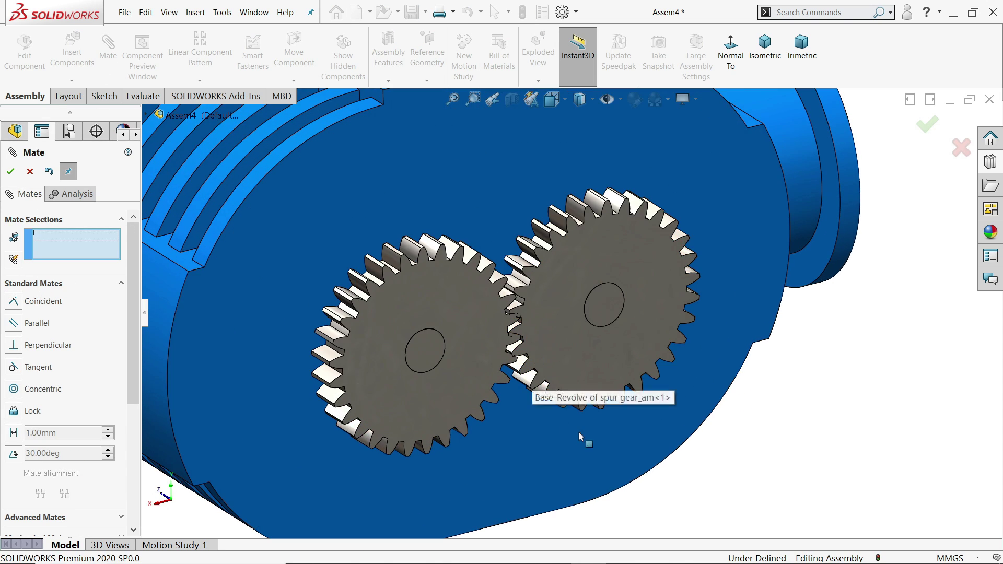
- Leave the Mate command and identify which shaft and spur gear instances form the pair still lacking rotational alignment
middle_click_drag(578, 430, 397, 293)
left_click(30, 173)
left_click(392, 333)
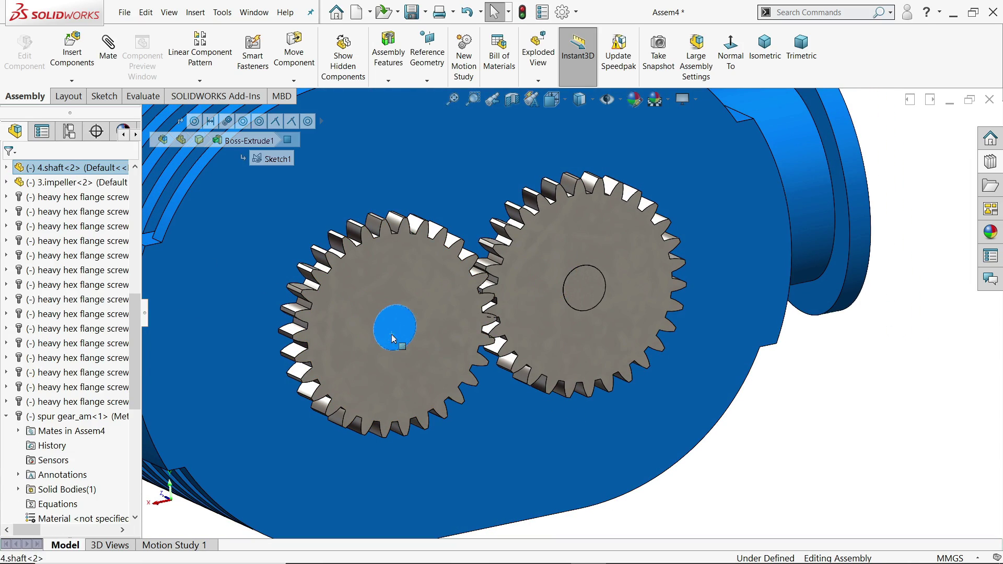
left_click(6, 416)
left_click(45, 491)
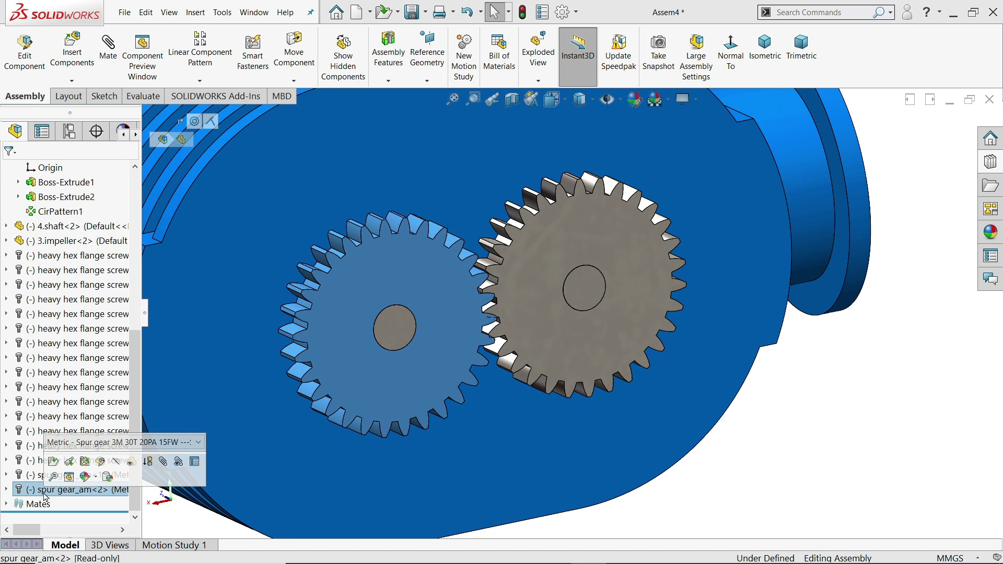
left_click_drag(135, 367, 140, 224)
left_click(6, 285)
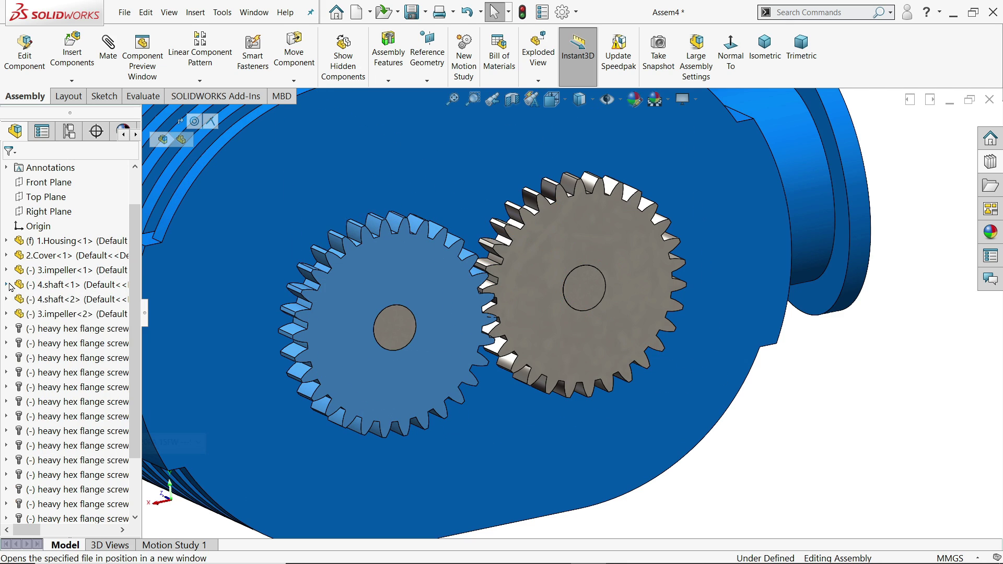
left_click(45, 299)
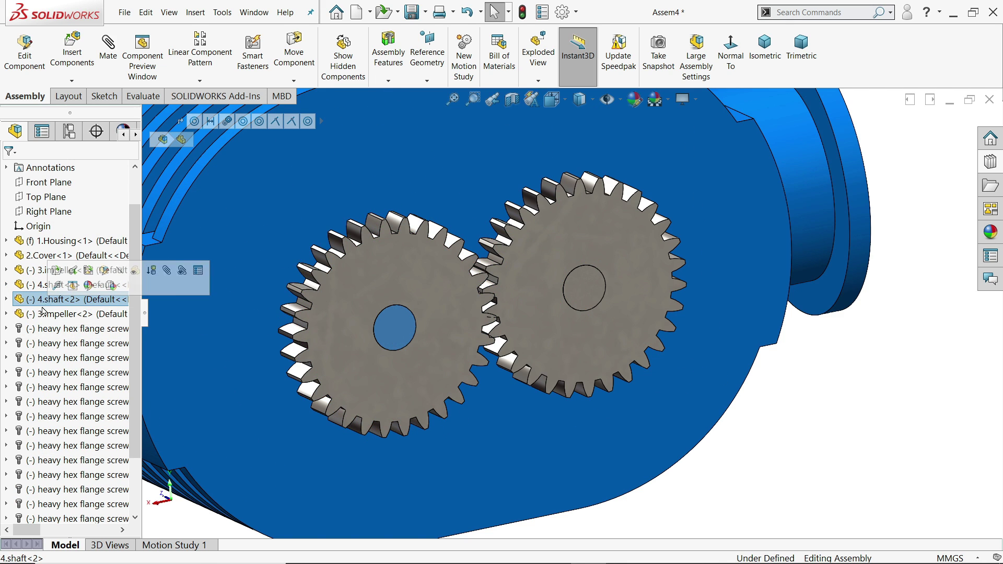
- Add a coincident mate between the Right Plane of 4.shaft<2> and Plane2 of the second spur gear, and finish mating
left_click(7, 299)
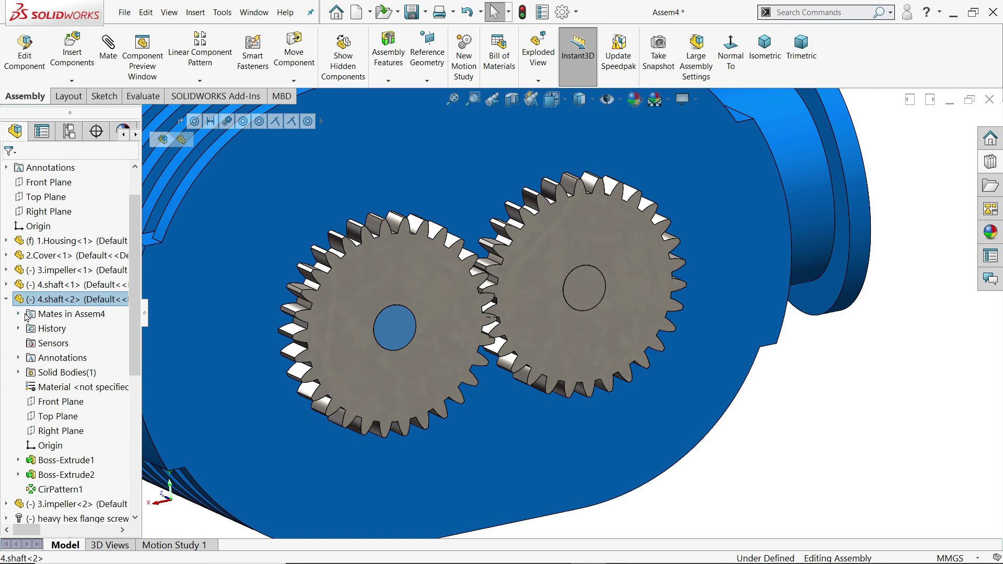
left_click(60, 431)
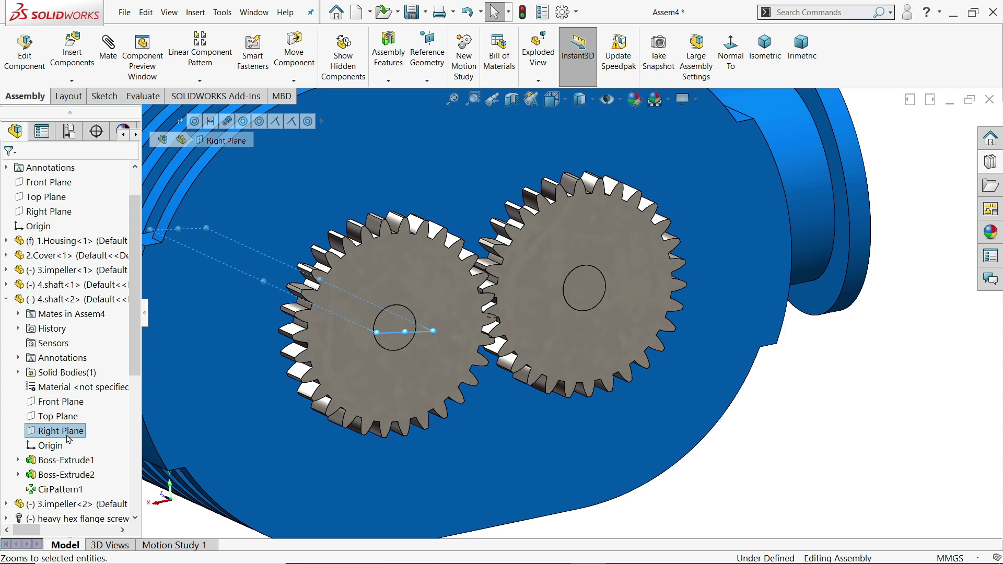
left_click_drag(135, 367, 125, 502)
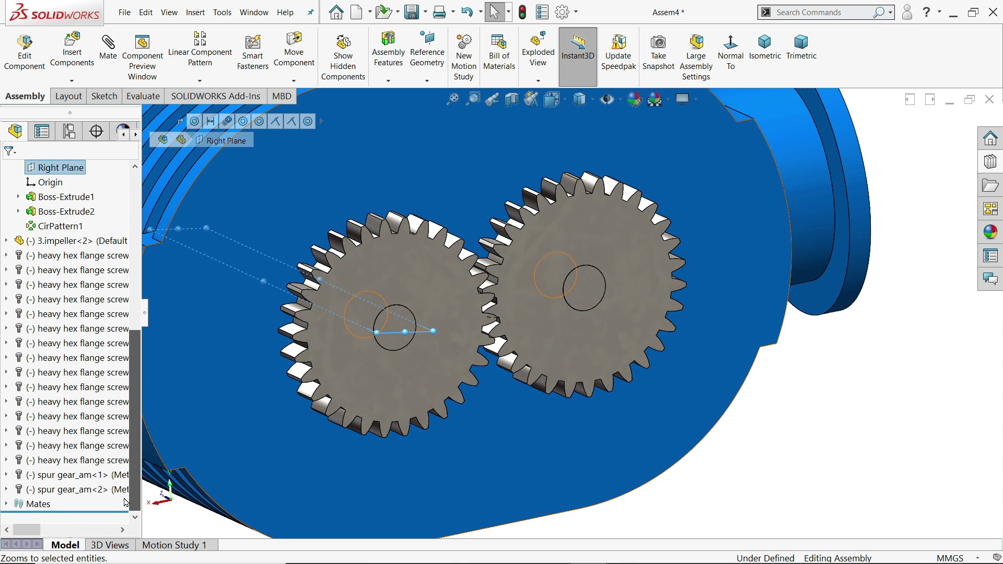
left_click(7, 490)
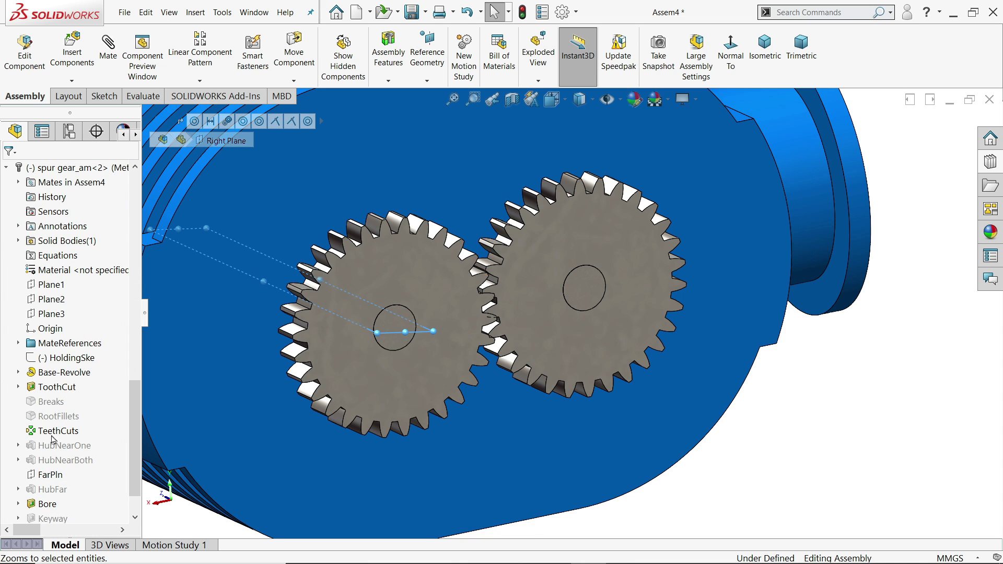
left_click(53, 300)
left_click(72, 309)
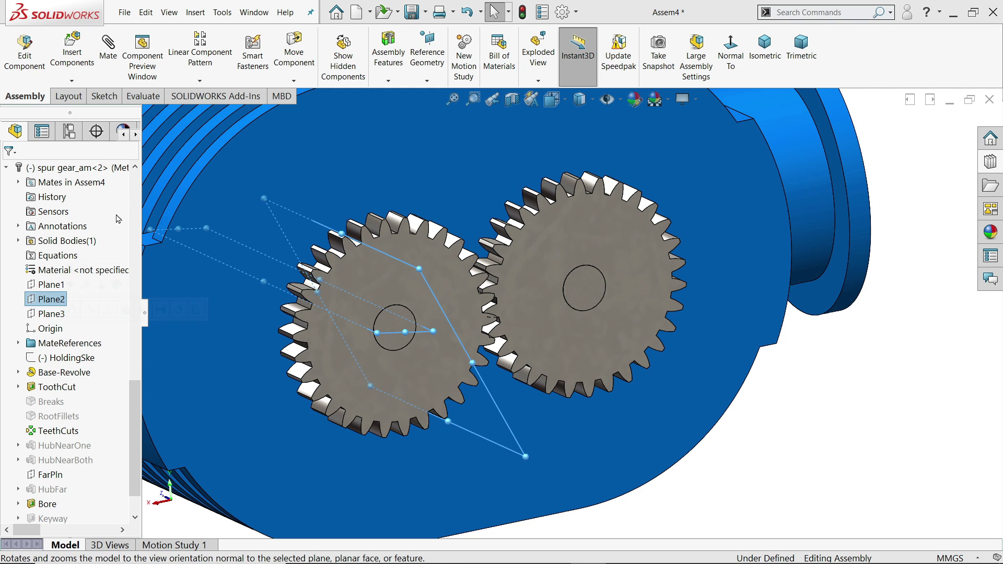
left_click(112, 55)
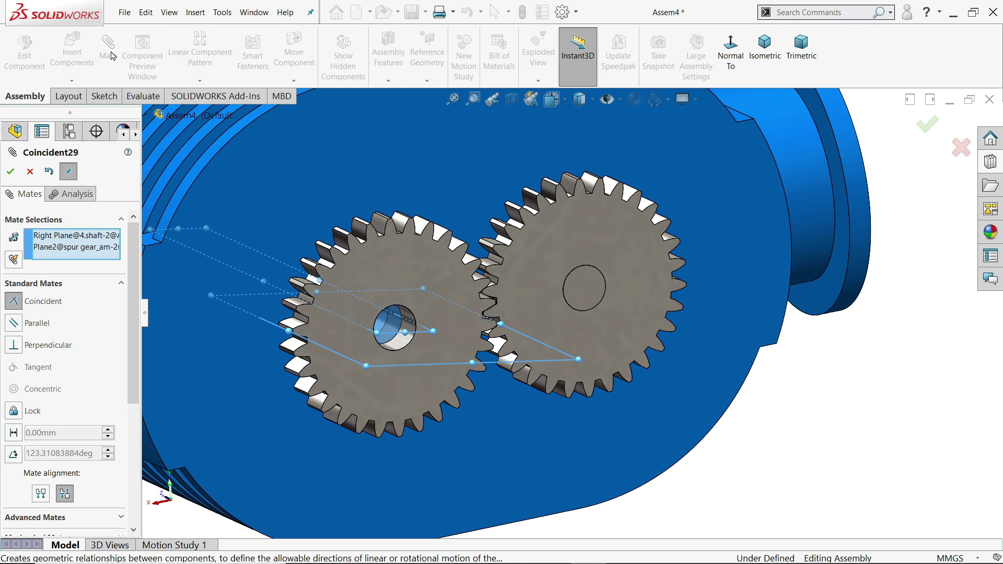
scroll(481, 296, "up", 5)
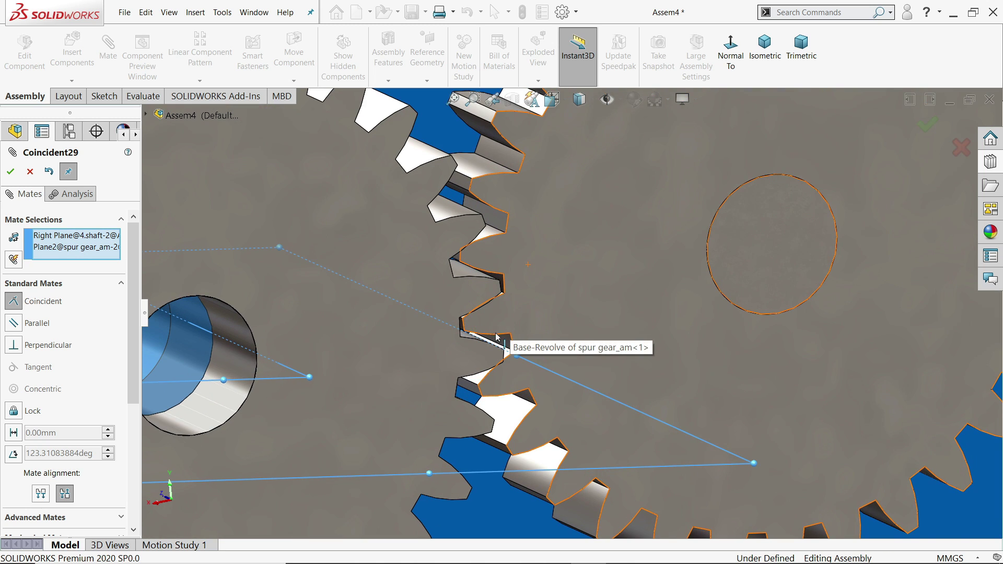
left_click(16, 175)
left_click(30, 172)
- Inspect the meshed spur gears up close, and turn the blower around to its screw-fastened cover side
scroll(438, 319, "up", 1)
scroll(440, 323, "down", 10)
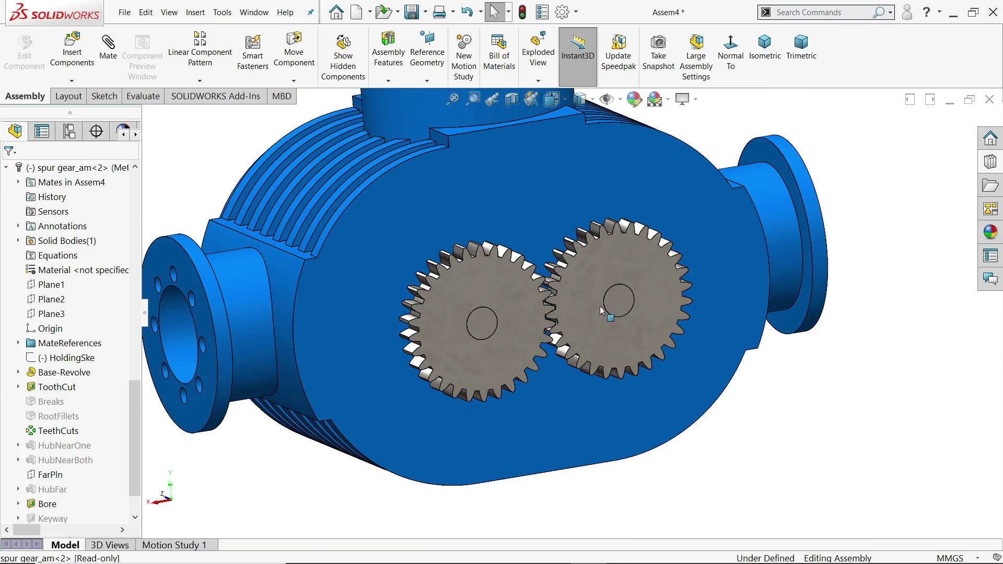
scroll(599, 306, "up", 3)
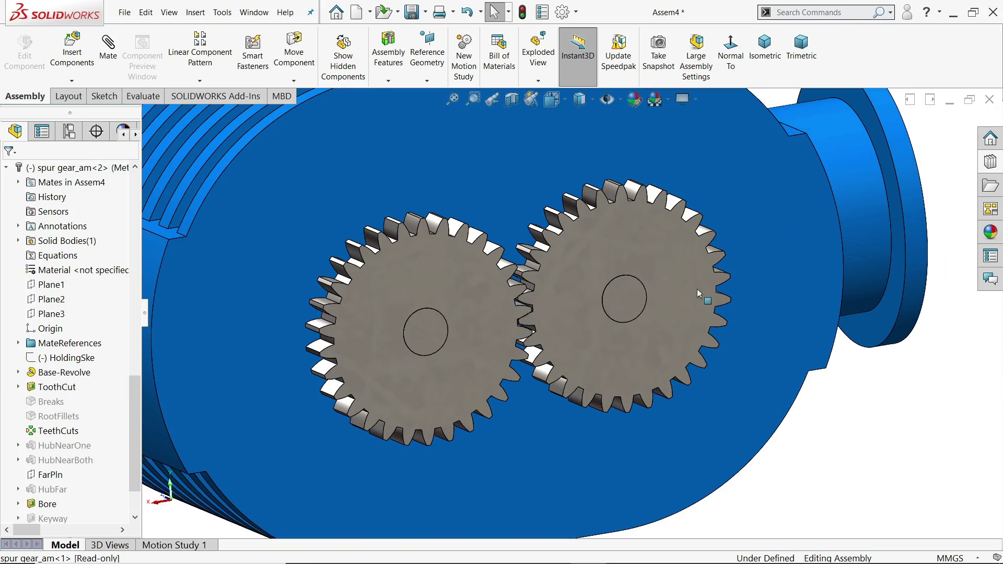
left_click(699, 294)
left_click_drag(632, 334, 705, 351)
left_click(829, 422)
scroll(646, 387, "up", 4)
middle_click_drag(645, 385, 772, 382)
scroll(708, 365, "up", 1)
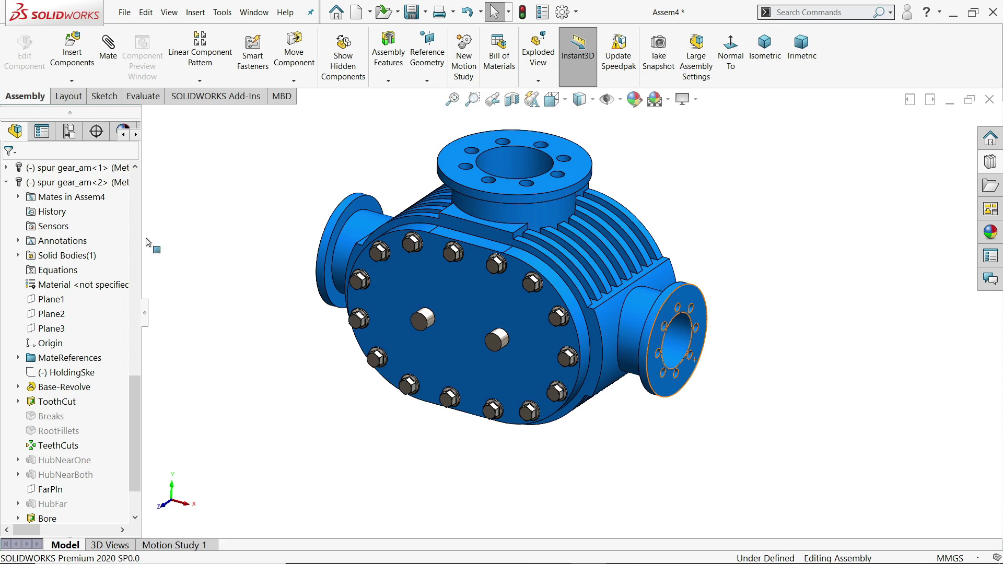
- Collapse the expanded gear and shaft components and save the assembly as "Assembly" in the Root Blower folder
left_click(6, 184)
scroll(24, 212, "up", 7)
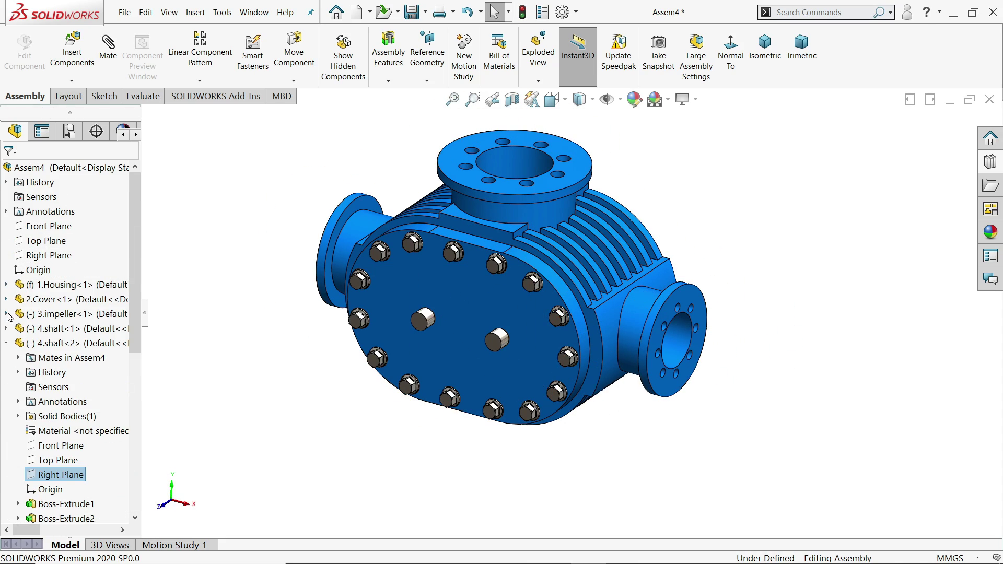
left_click(6, 345)
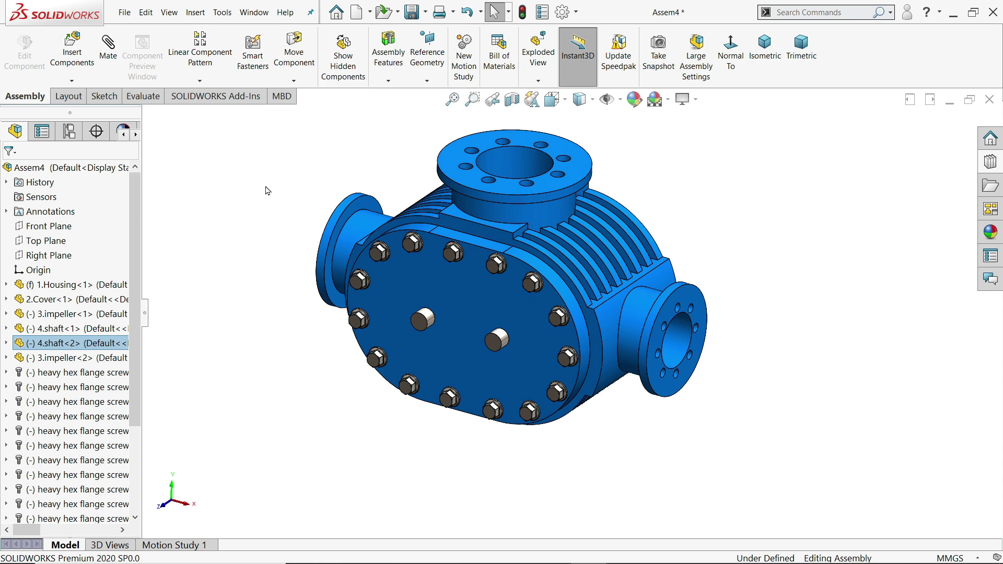
left_click(412, 11)
left_click(437, 233)
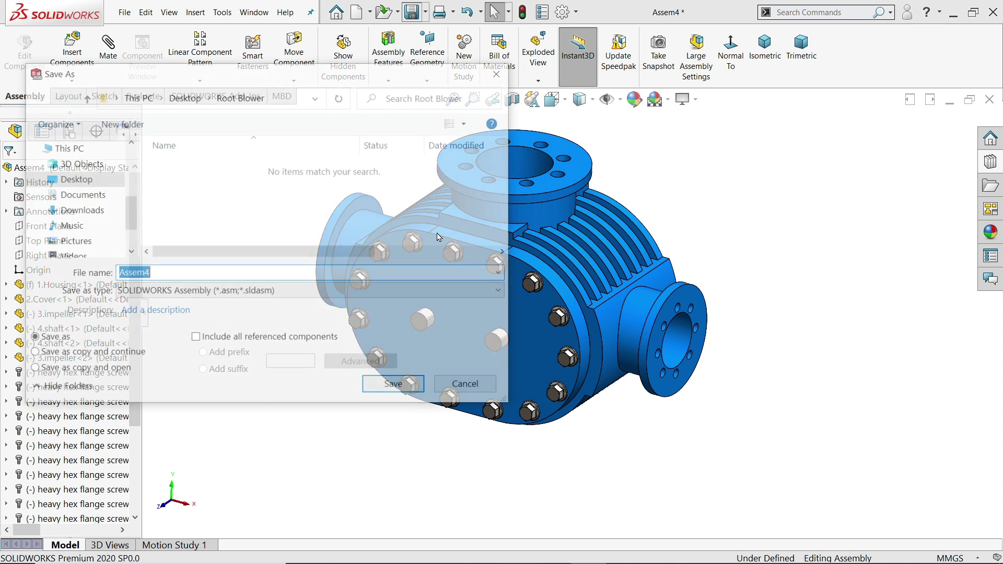
type("A")
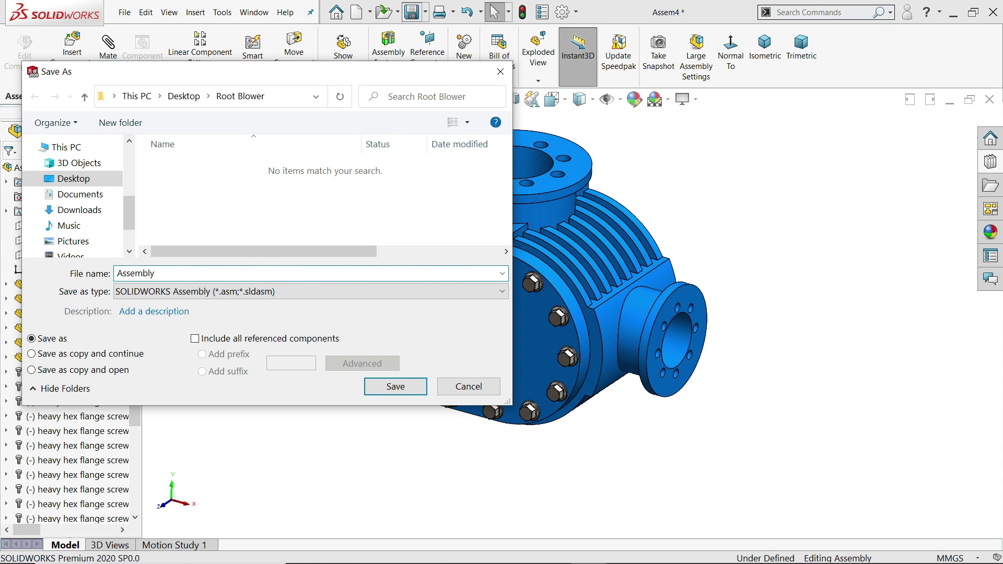
key("Return")
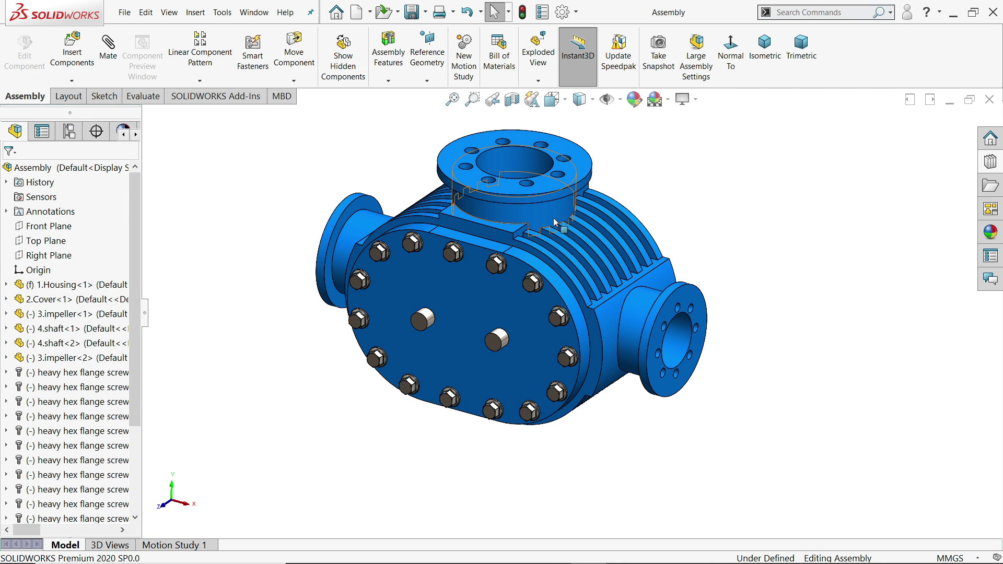
- Hide the 2.Cover component to expose the impellers, and save the assembly
scroll(554, 222, "down", 1)
scroll(570, 275, "up", 2)
mouse_move(541, 317)
middle_mouse_down()
mouse_move(516, 323)
mouse_move(535, 331)
middle_mouse_up()
scroll(528, 327, "down", 2)
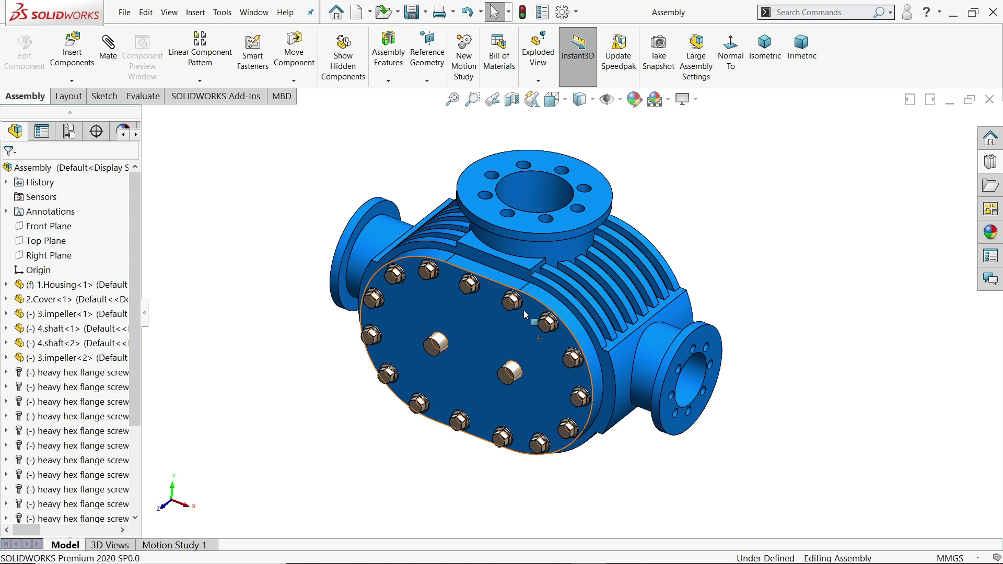
left_click(477, 331)
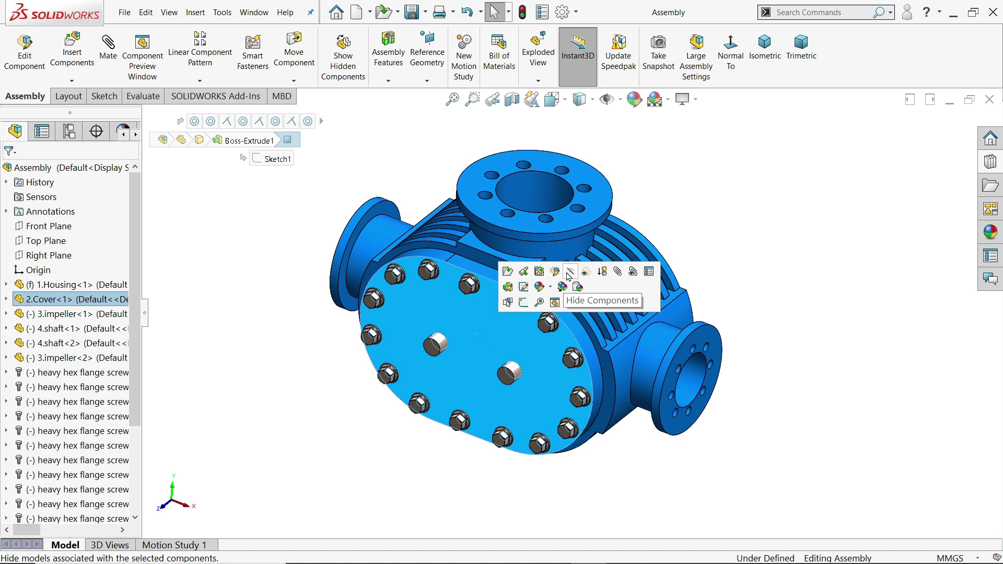
left_click(571, 272)
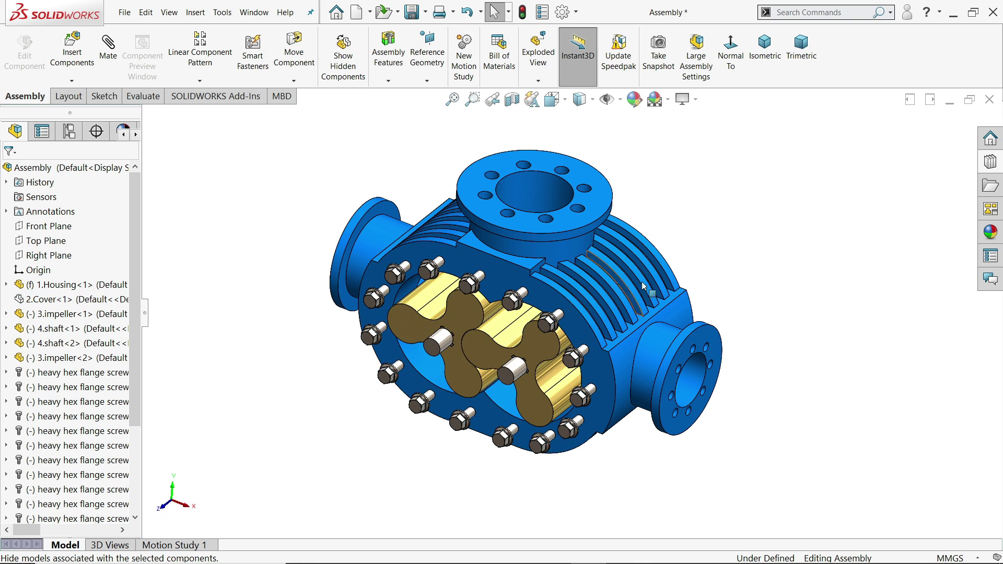
scroll(565, 281, "down", 2)
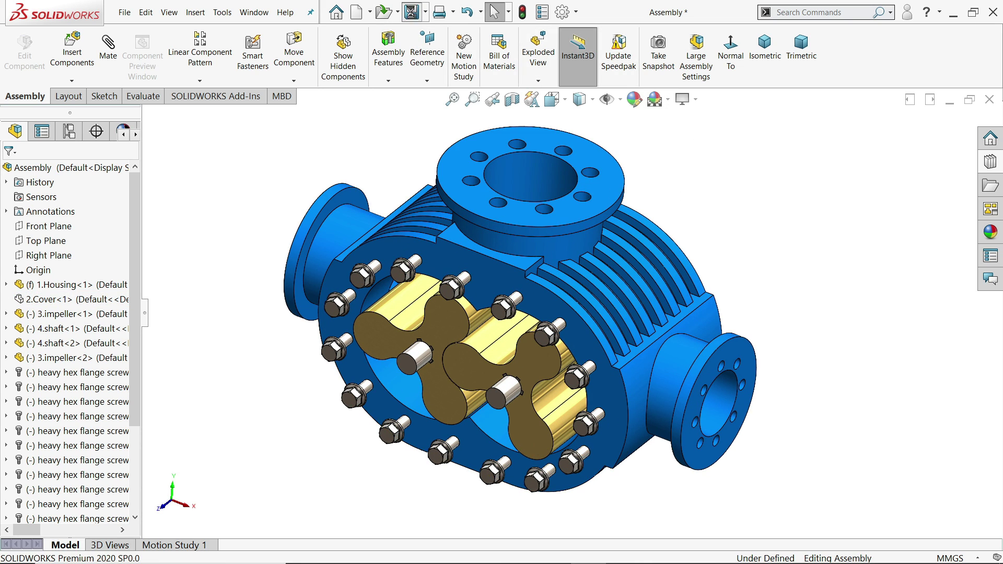
- Check whether the MotionManager toolbar is enabled
right_click(832, 55)
mouse_move(856, 114)
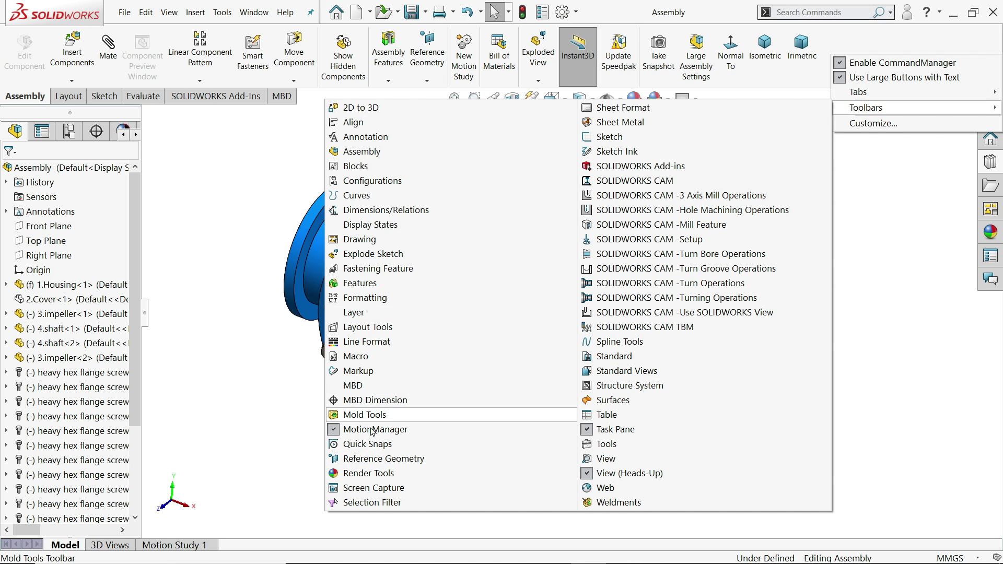
left_click(261, 386)
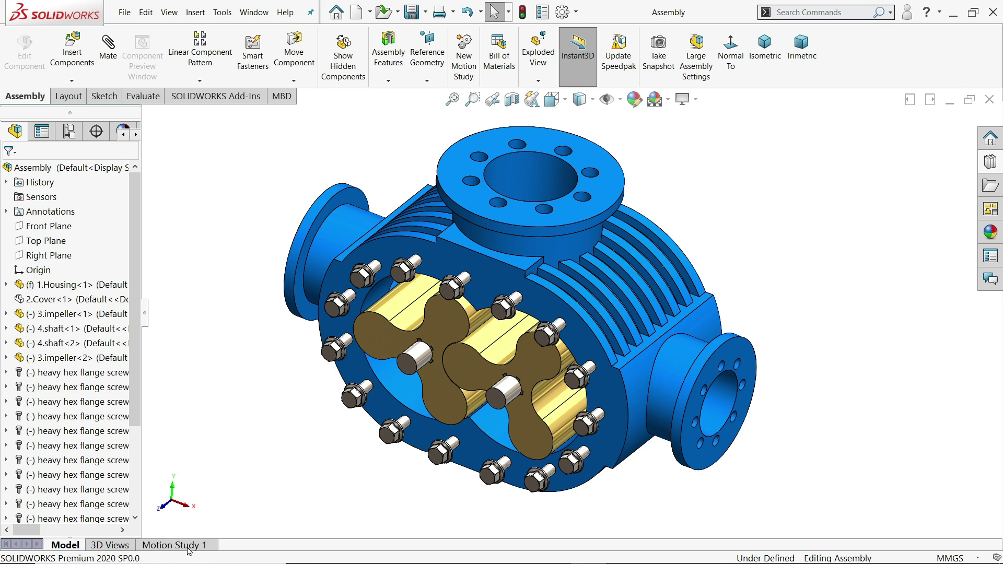
- Open Motion Study 1 in the expanded timeline, use 50 frames per second and extend the animation to 10 seconds
left_click(174, 545)
left_click(990, 530)
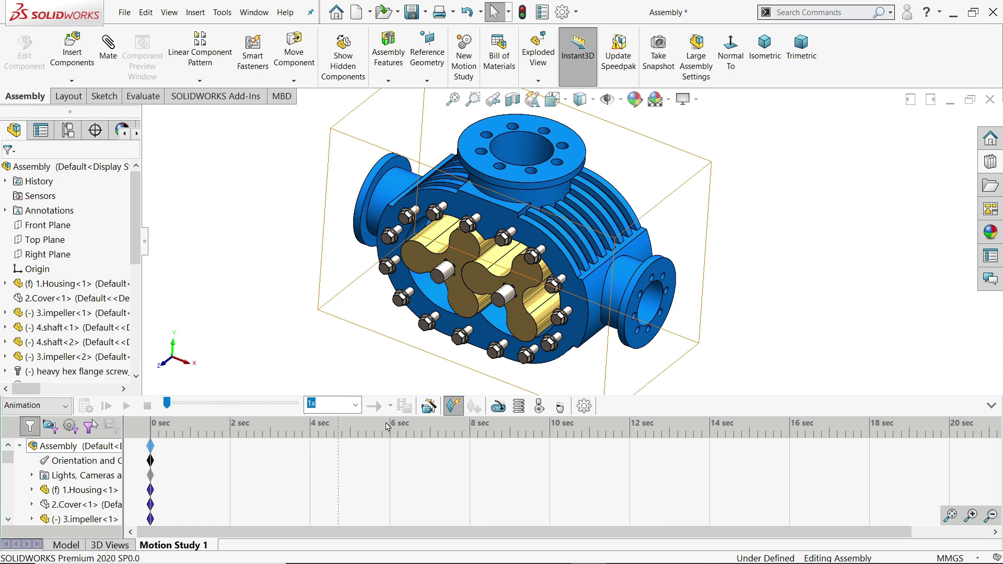
left_click(584, 407)
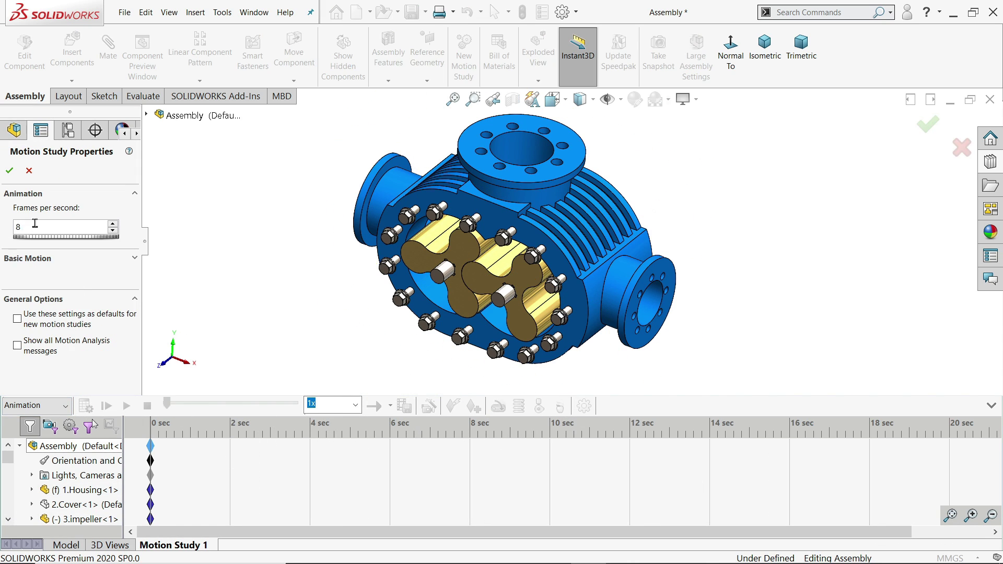
left_click(9, 175)
left_click_drag(153, 449, 551, 449)
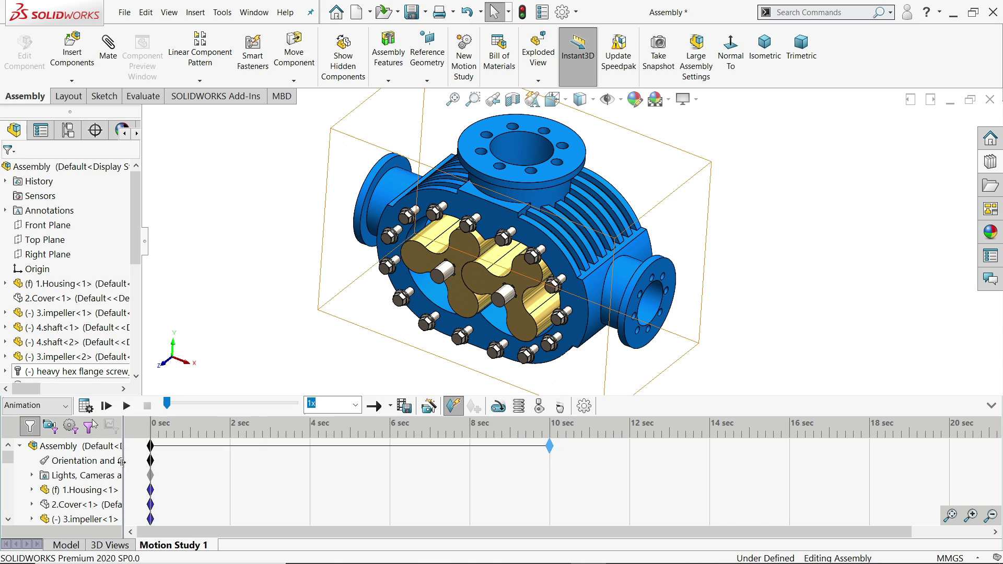
- Add a rotary motor on the cylindrical face of 4.shaft<1> with a constant speed of 20 RPM
left_click(500, 409)
left_click(449, 275)
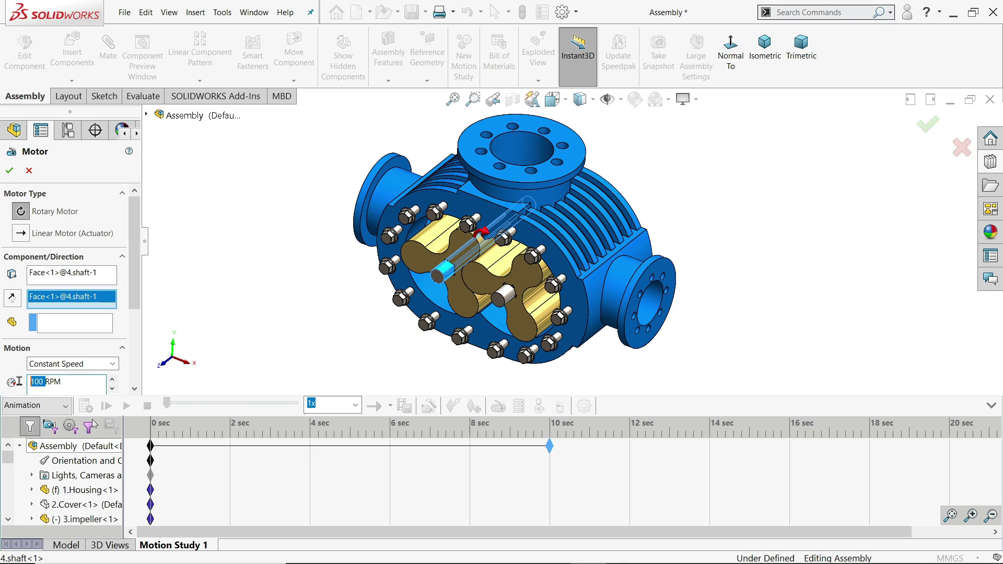
type("20")
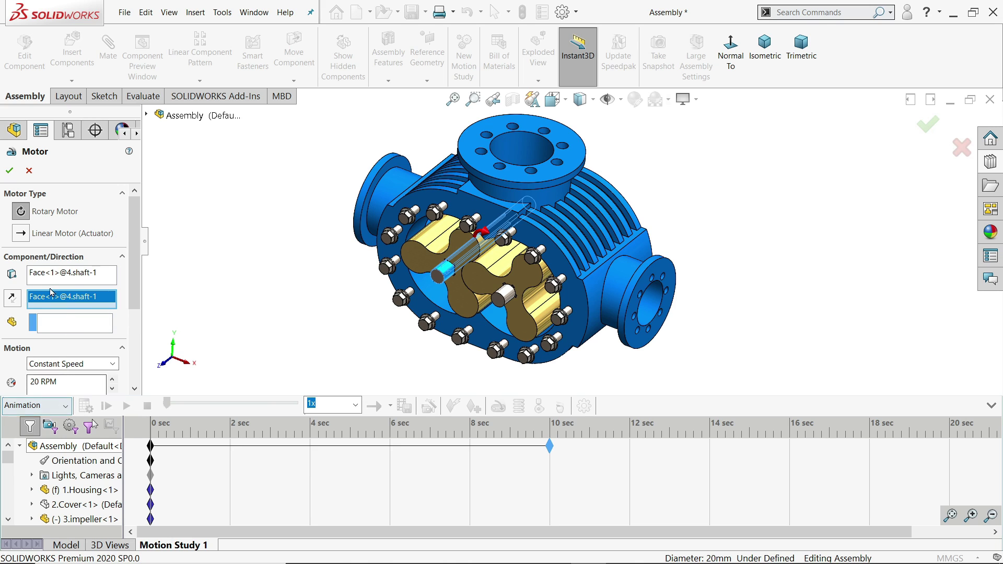
scroll(127, 287, "down", 3)
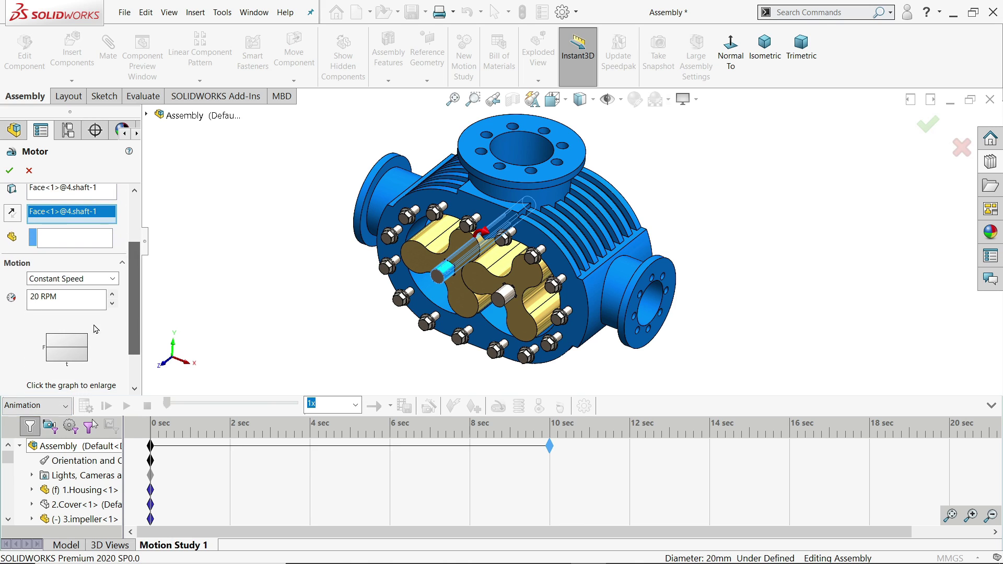
left_click(10, 171)
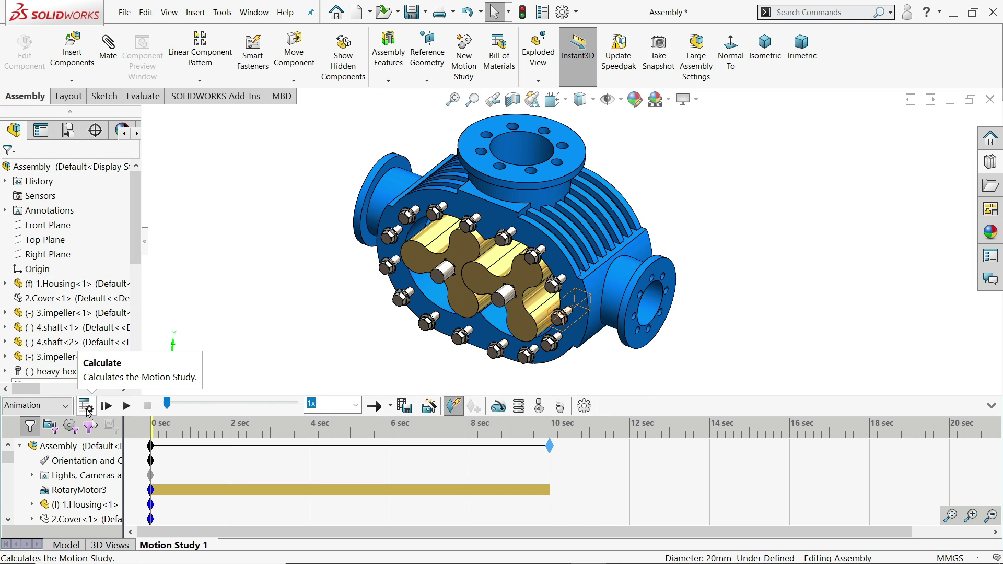
- Calculate the motion study, collapse the timeline, and play the animation with the playback mode set to loop
left_click(86, 408)
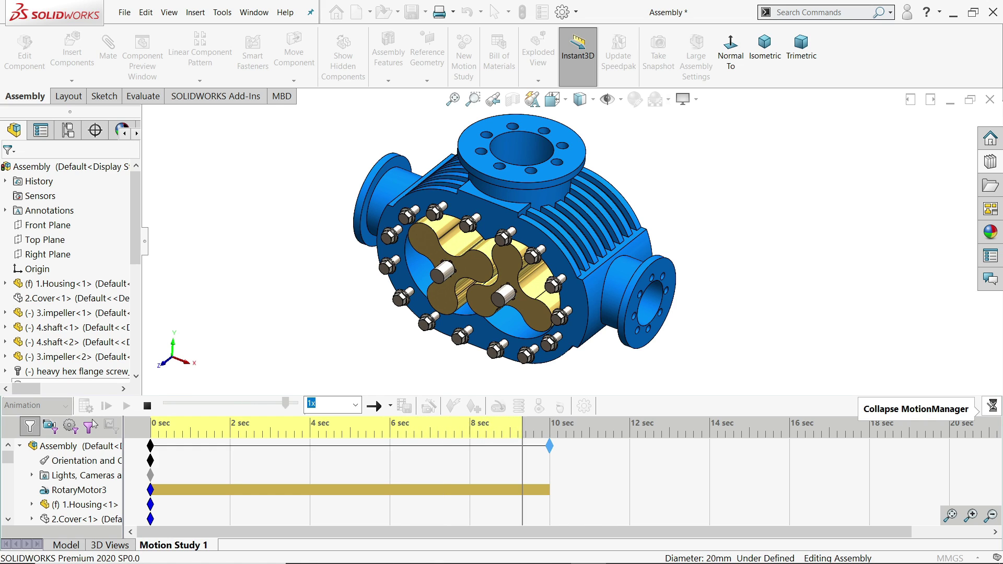
left_click(993, 406)
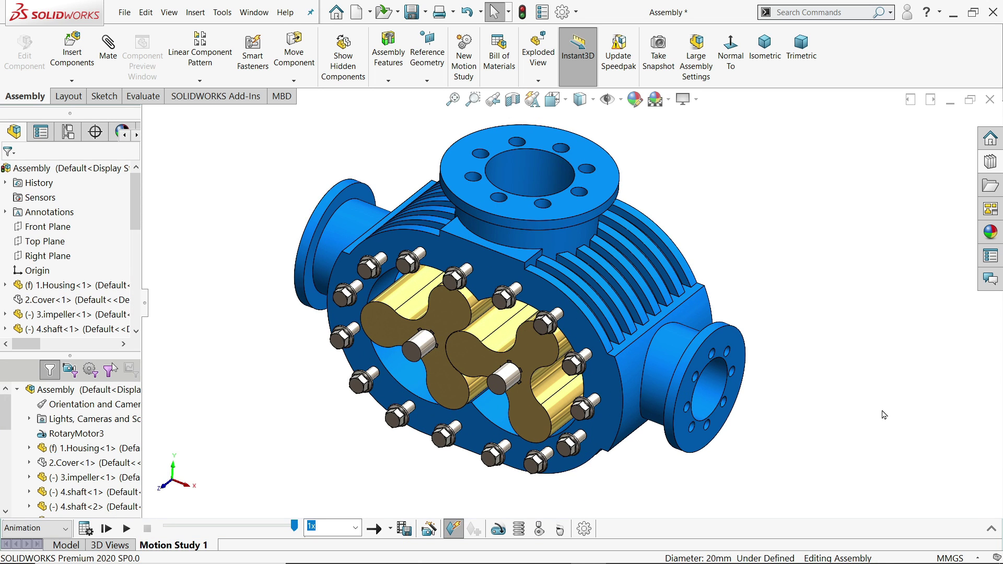
left_click(127, 529)
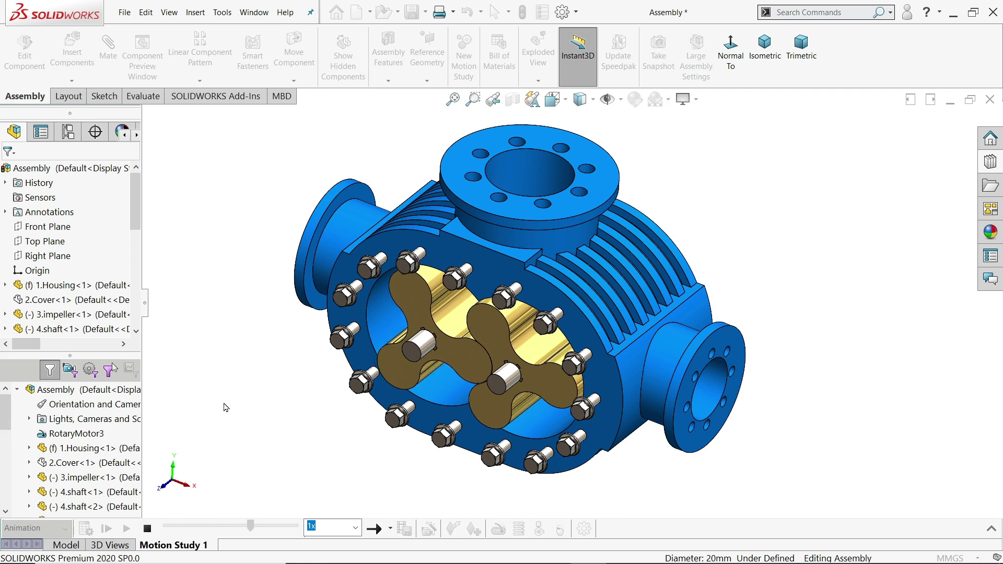
left_click(390, 529)
left_click(398, 515)
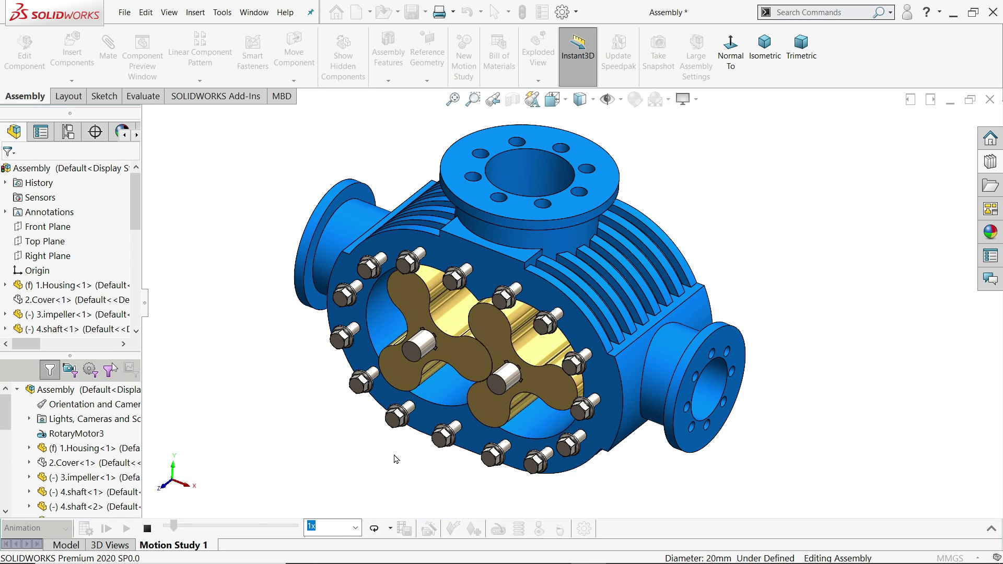